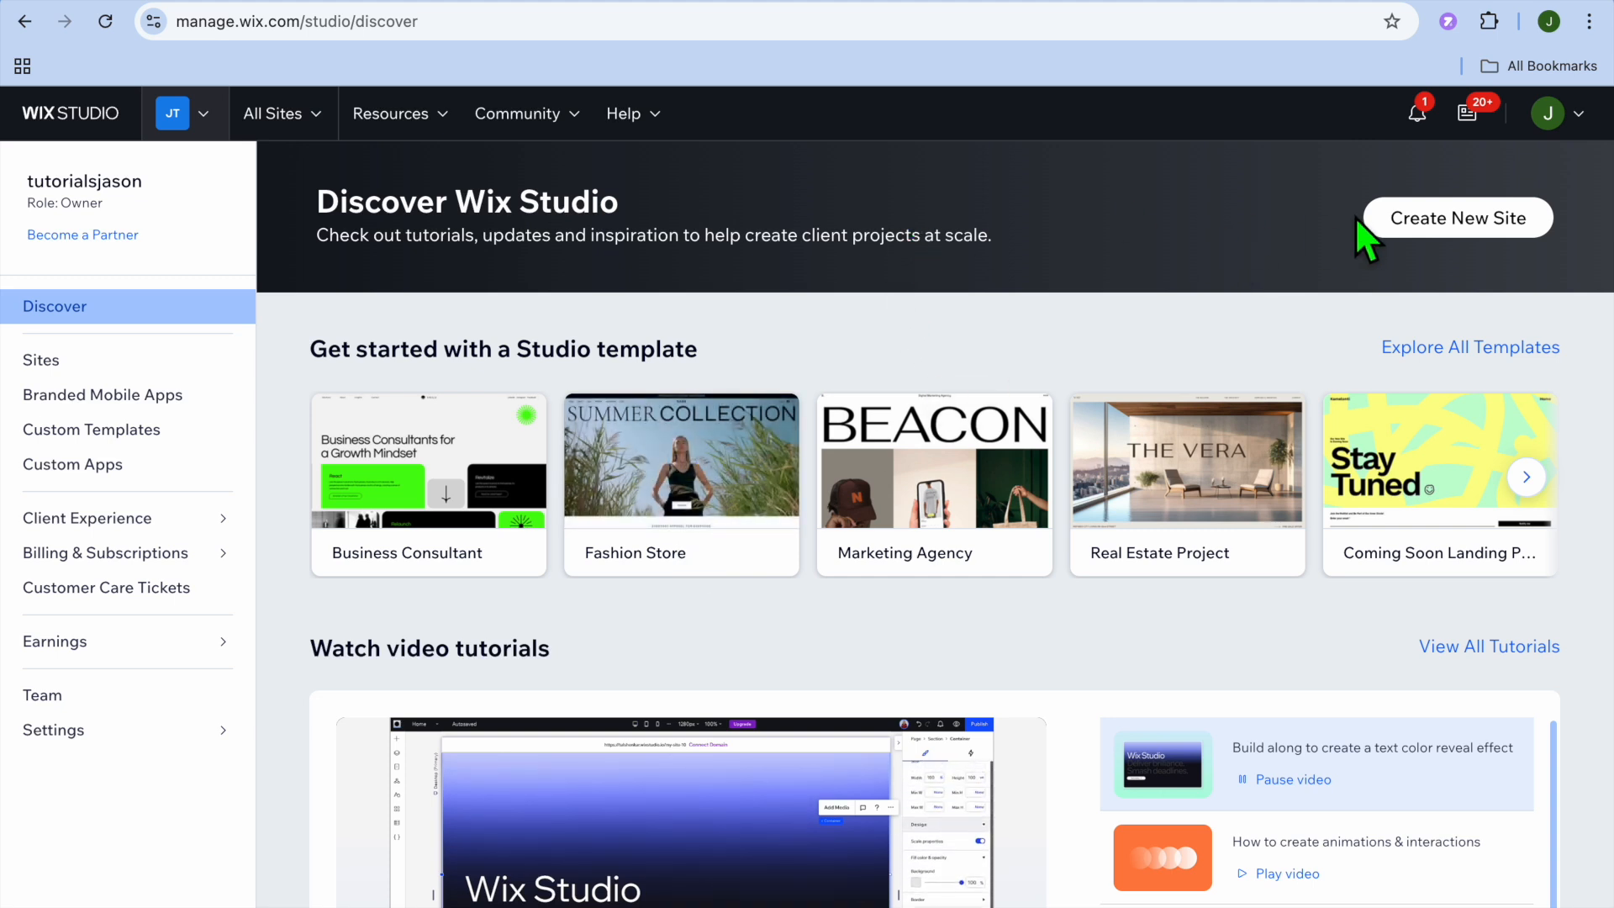
Step: Create a new site, searching the business types for MEAL PREP and choosing Meal Subscription Box as the website type
click(1436, 221)
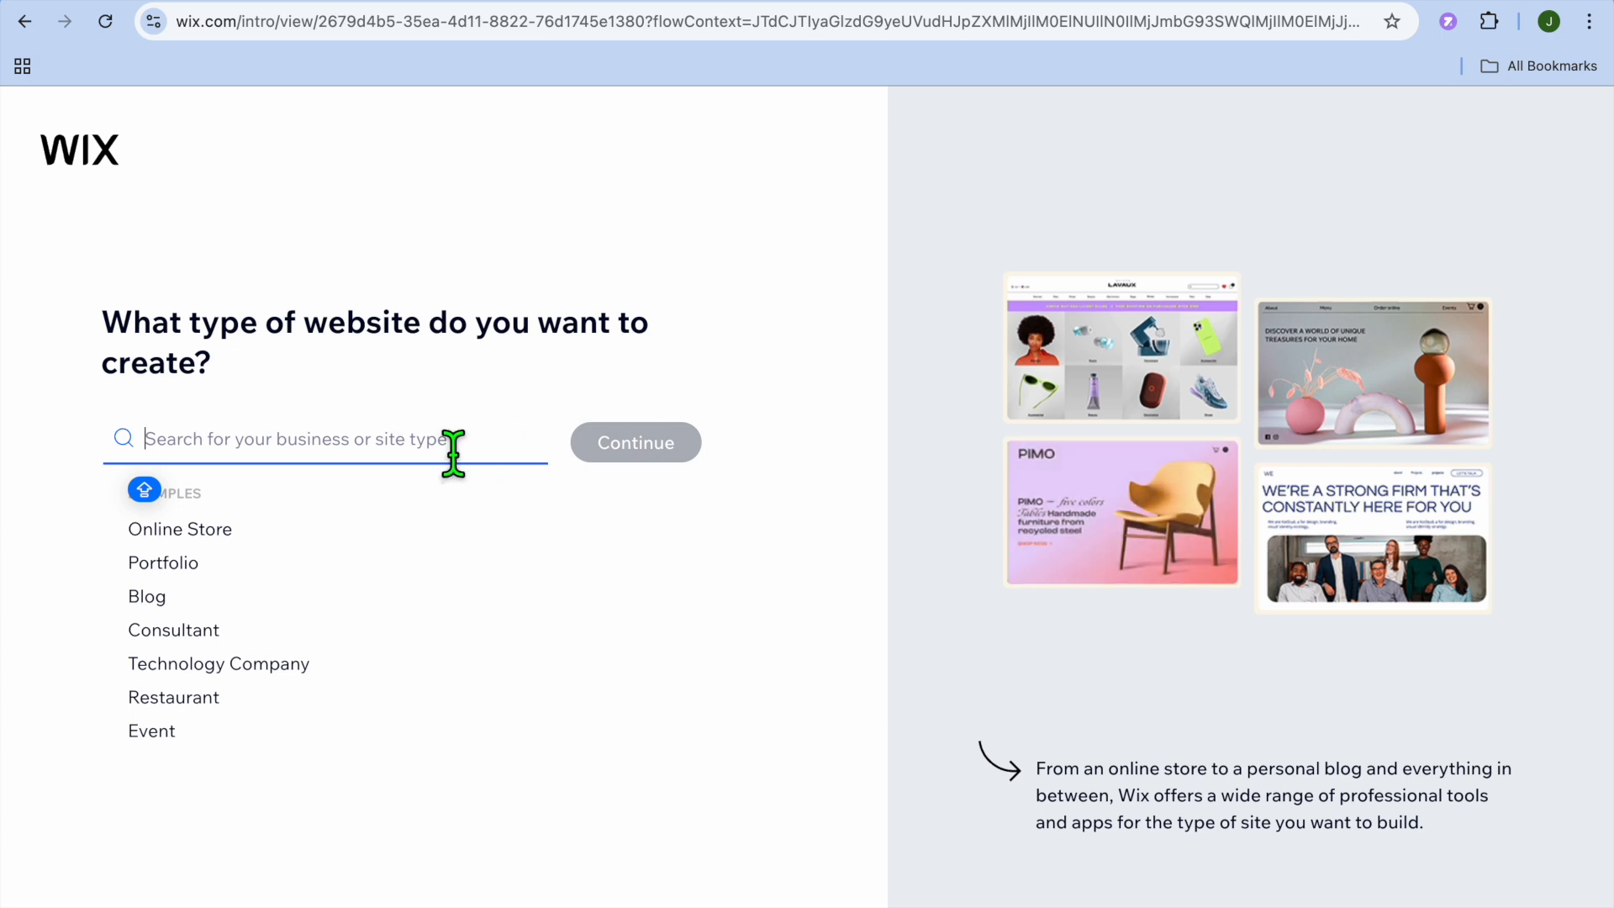
text(ME)
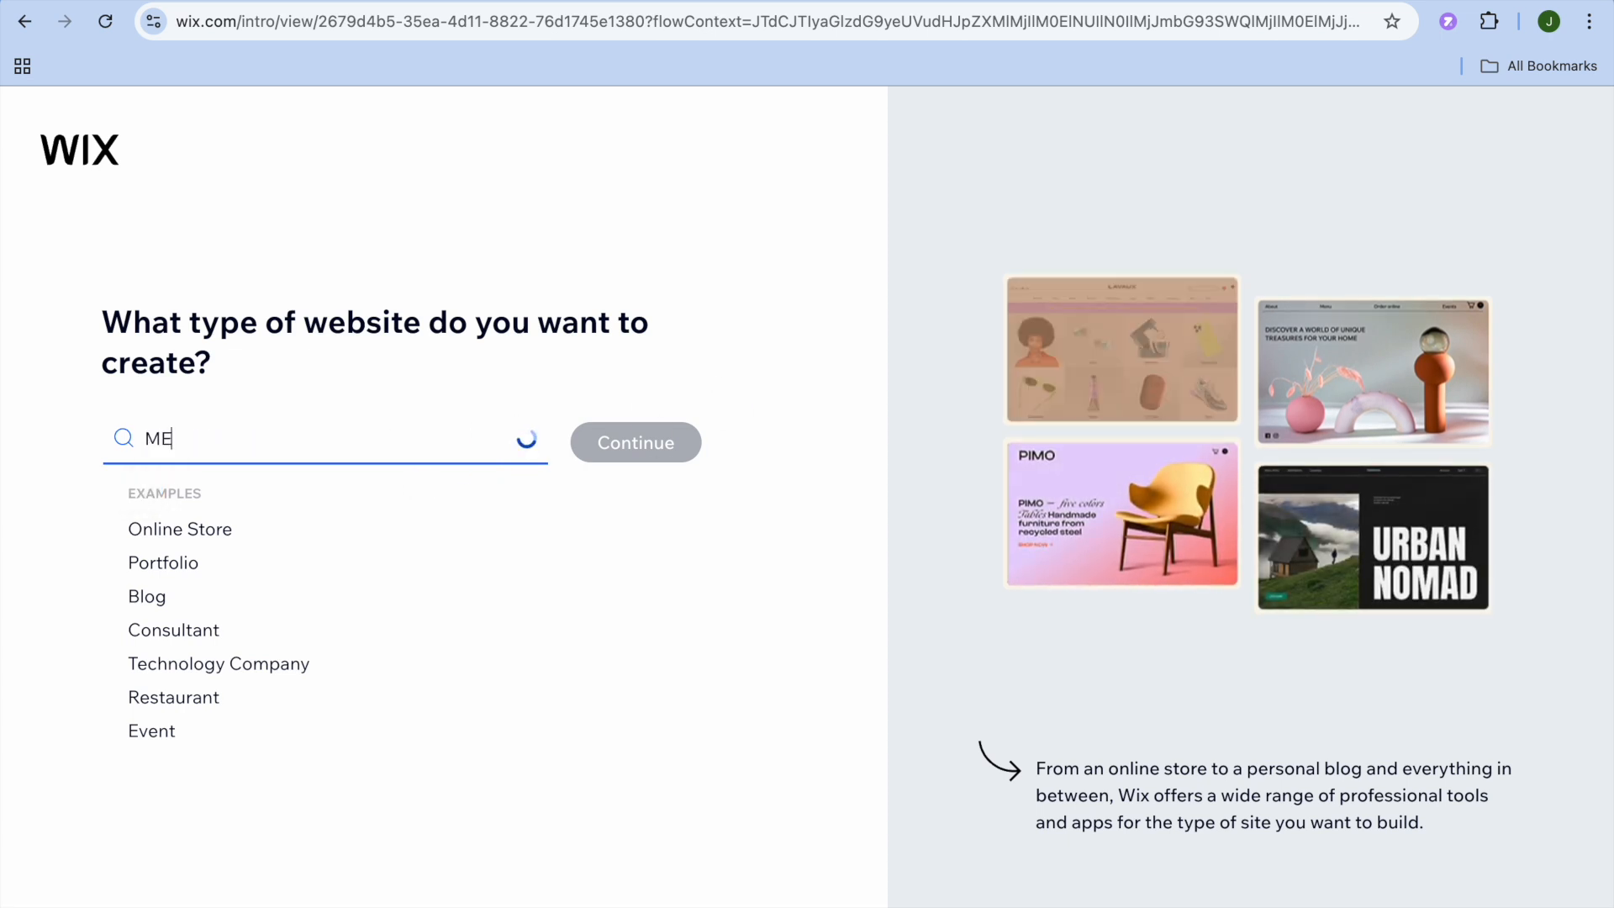
text(AL PREP)
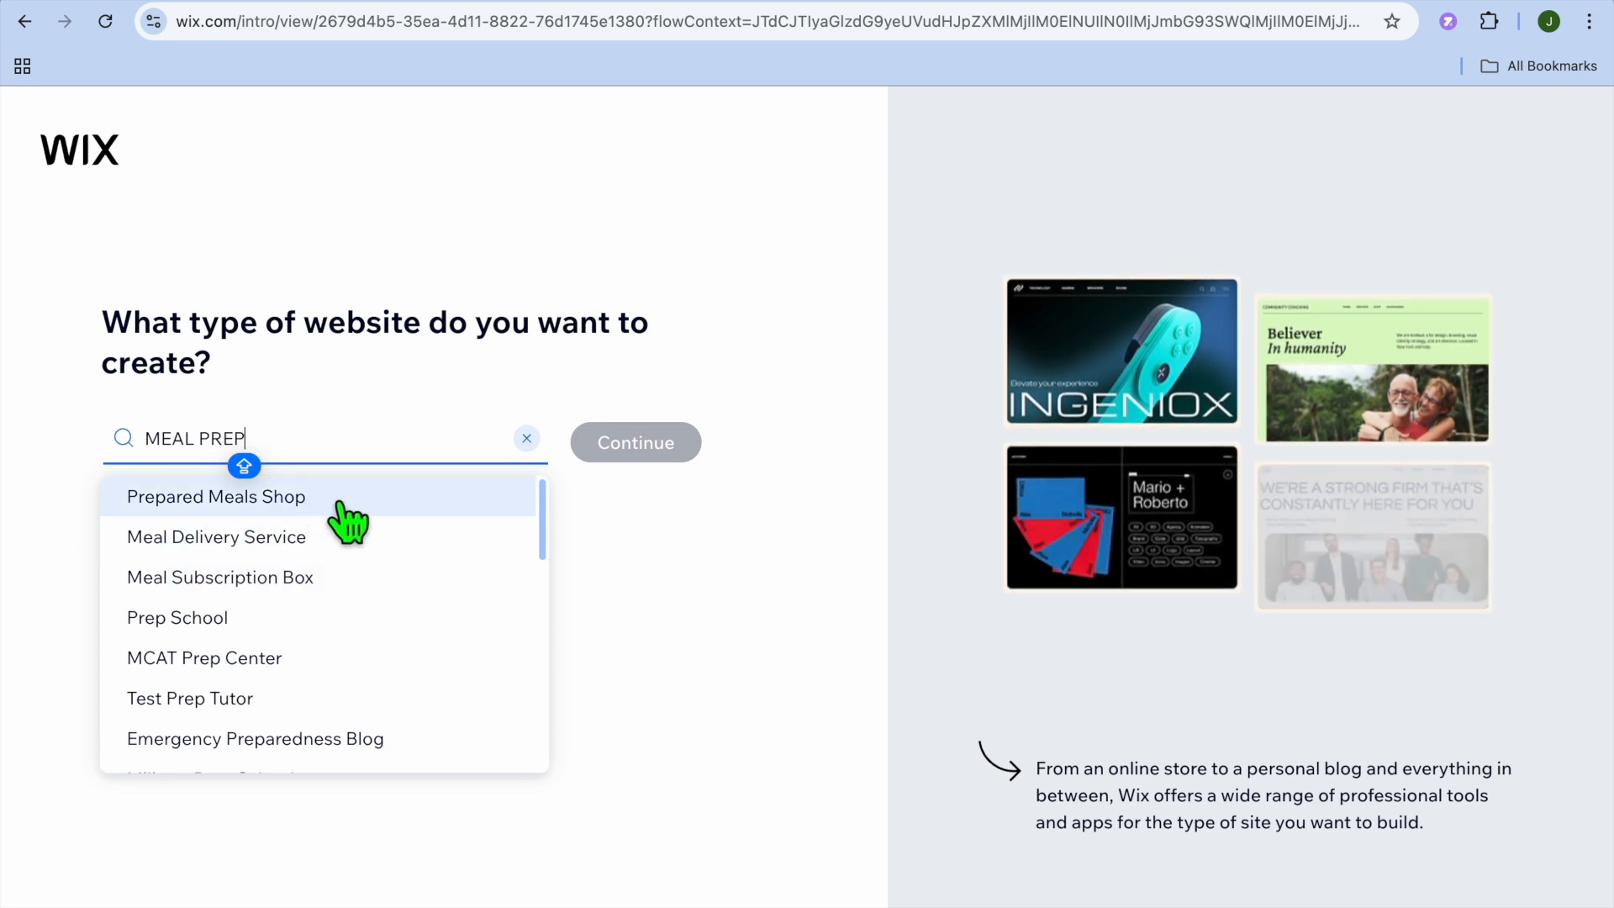
scroll(359, 521, down, 3)
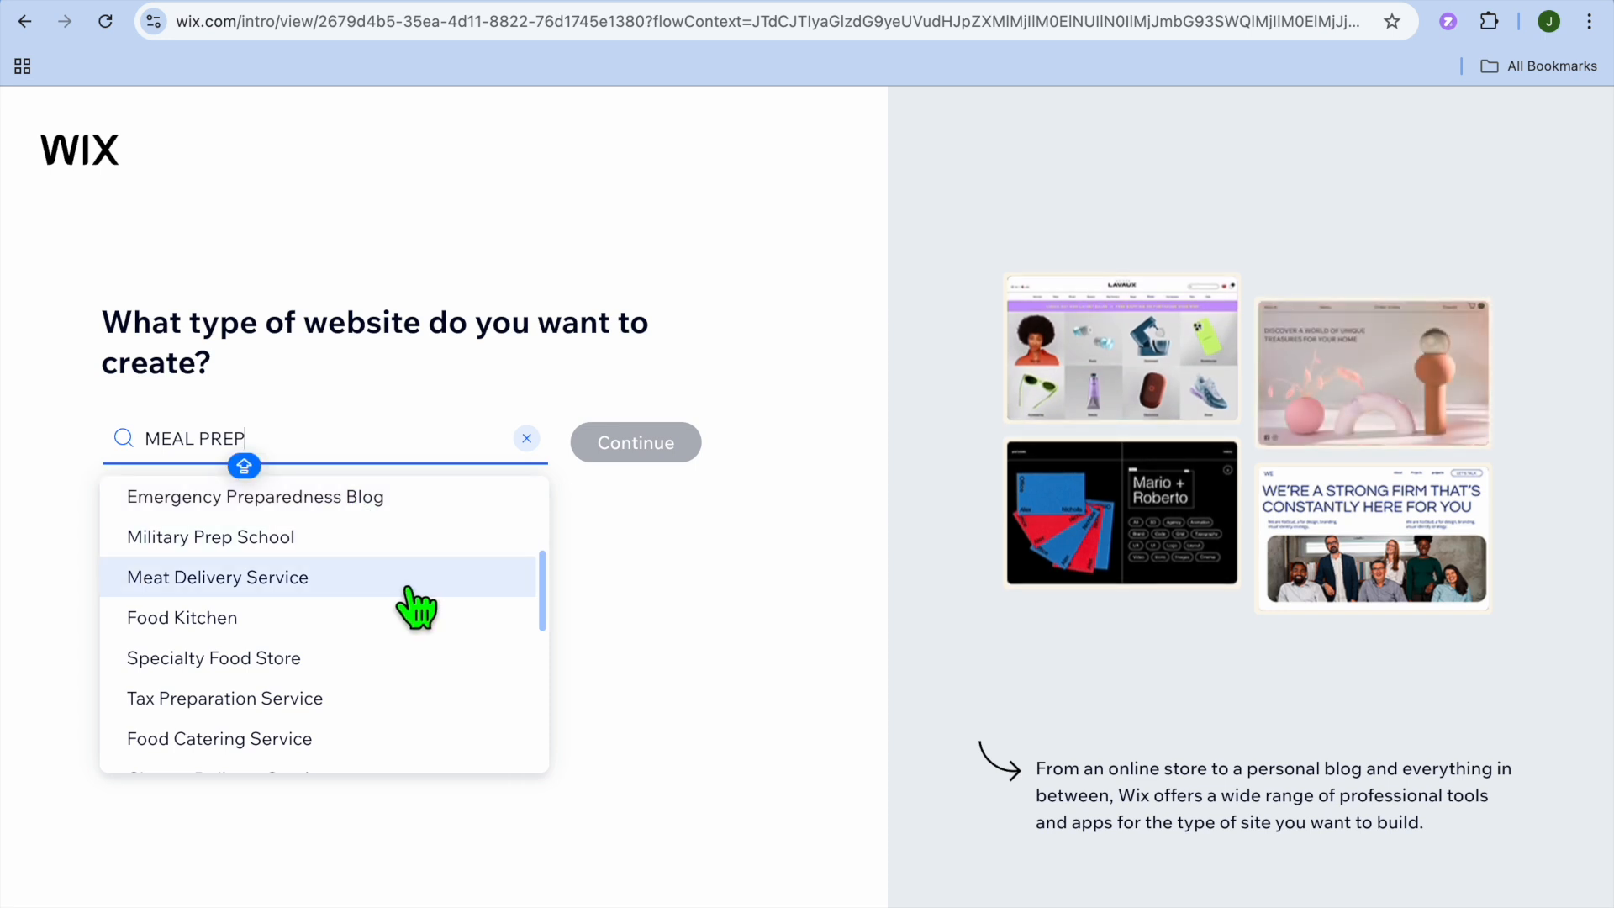
scroll(418, 607, down, 5)
scroll(418, 607, up, 3)
scroll(418, 607, up, 1)
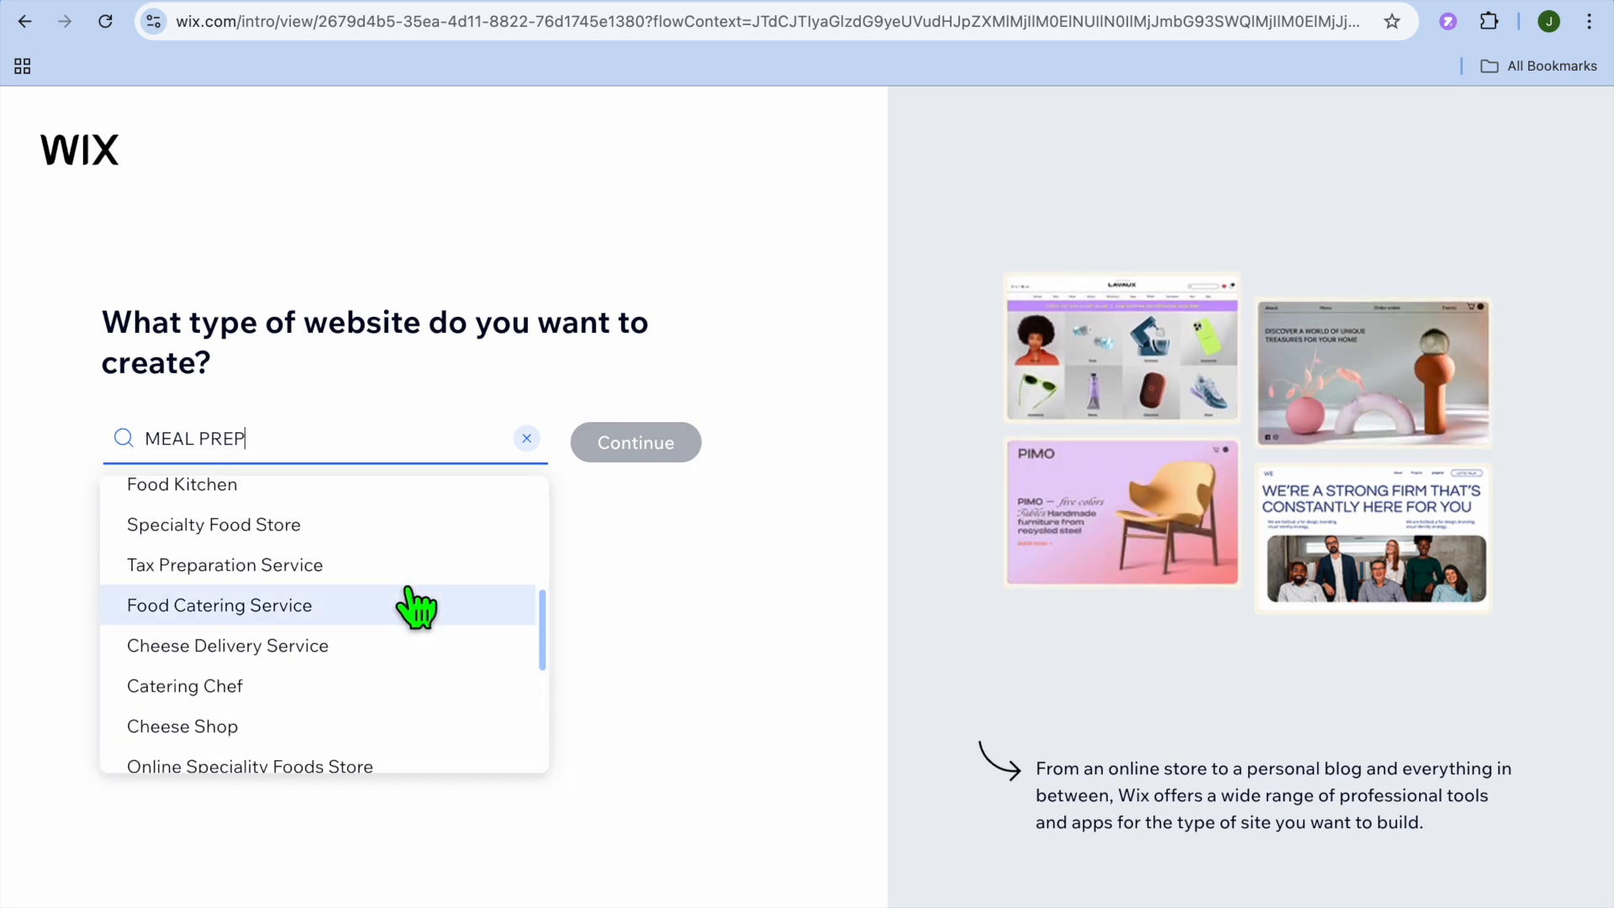
scroll(418, 607, up, 5)
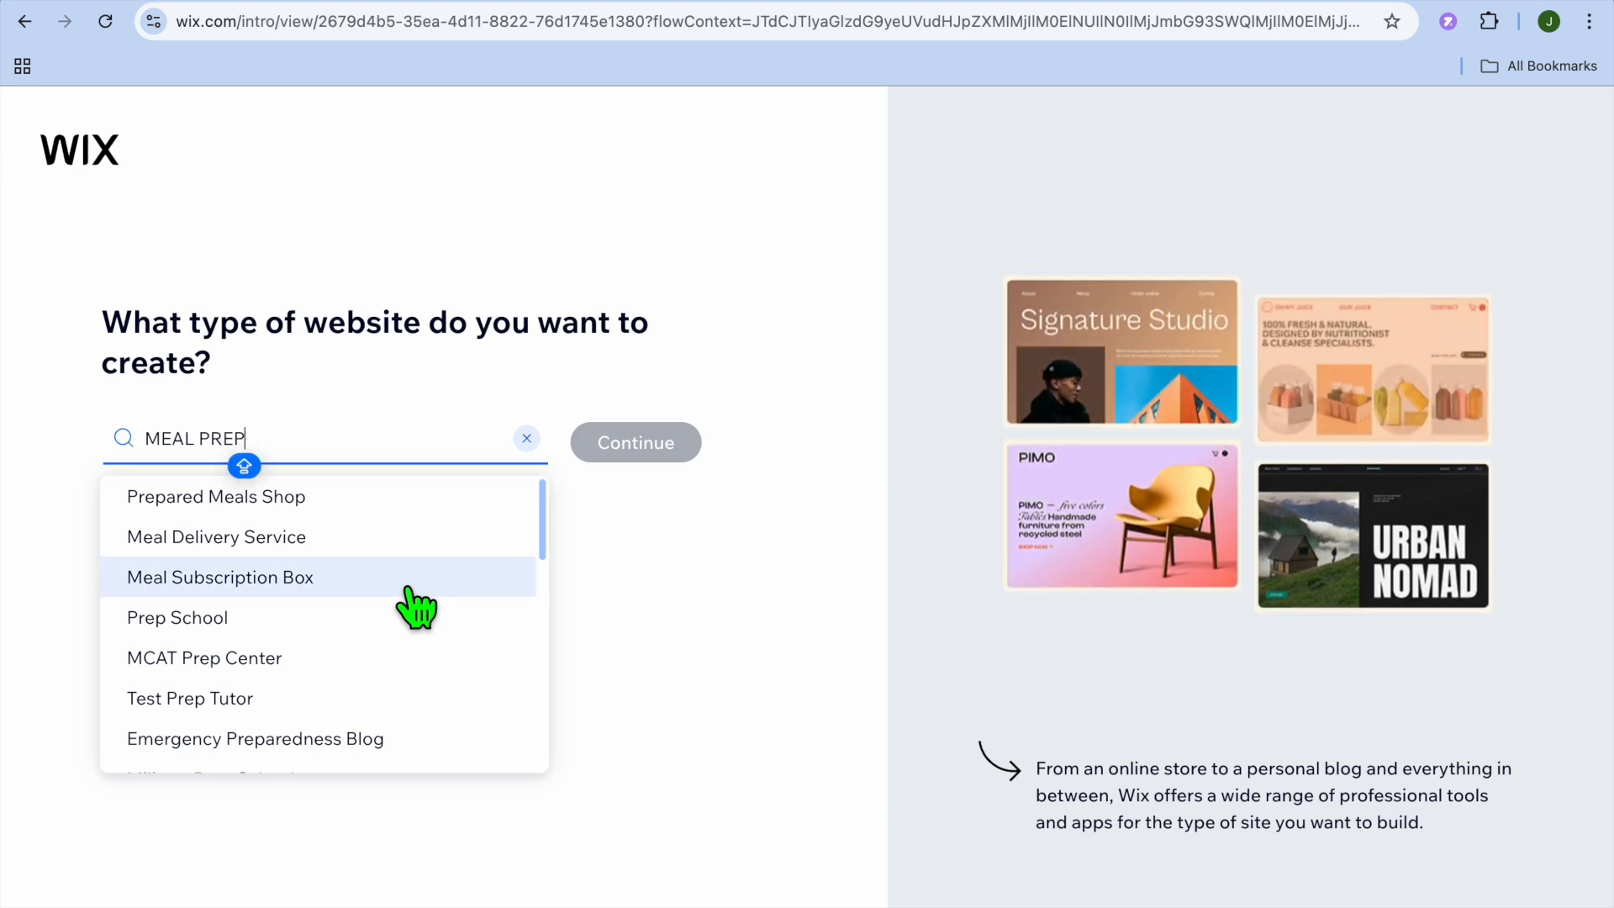
click(263, 579)
click(614, 458)
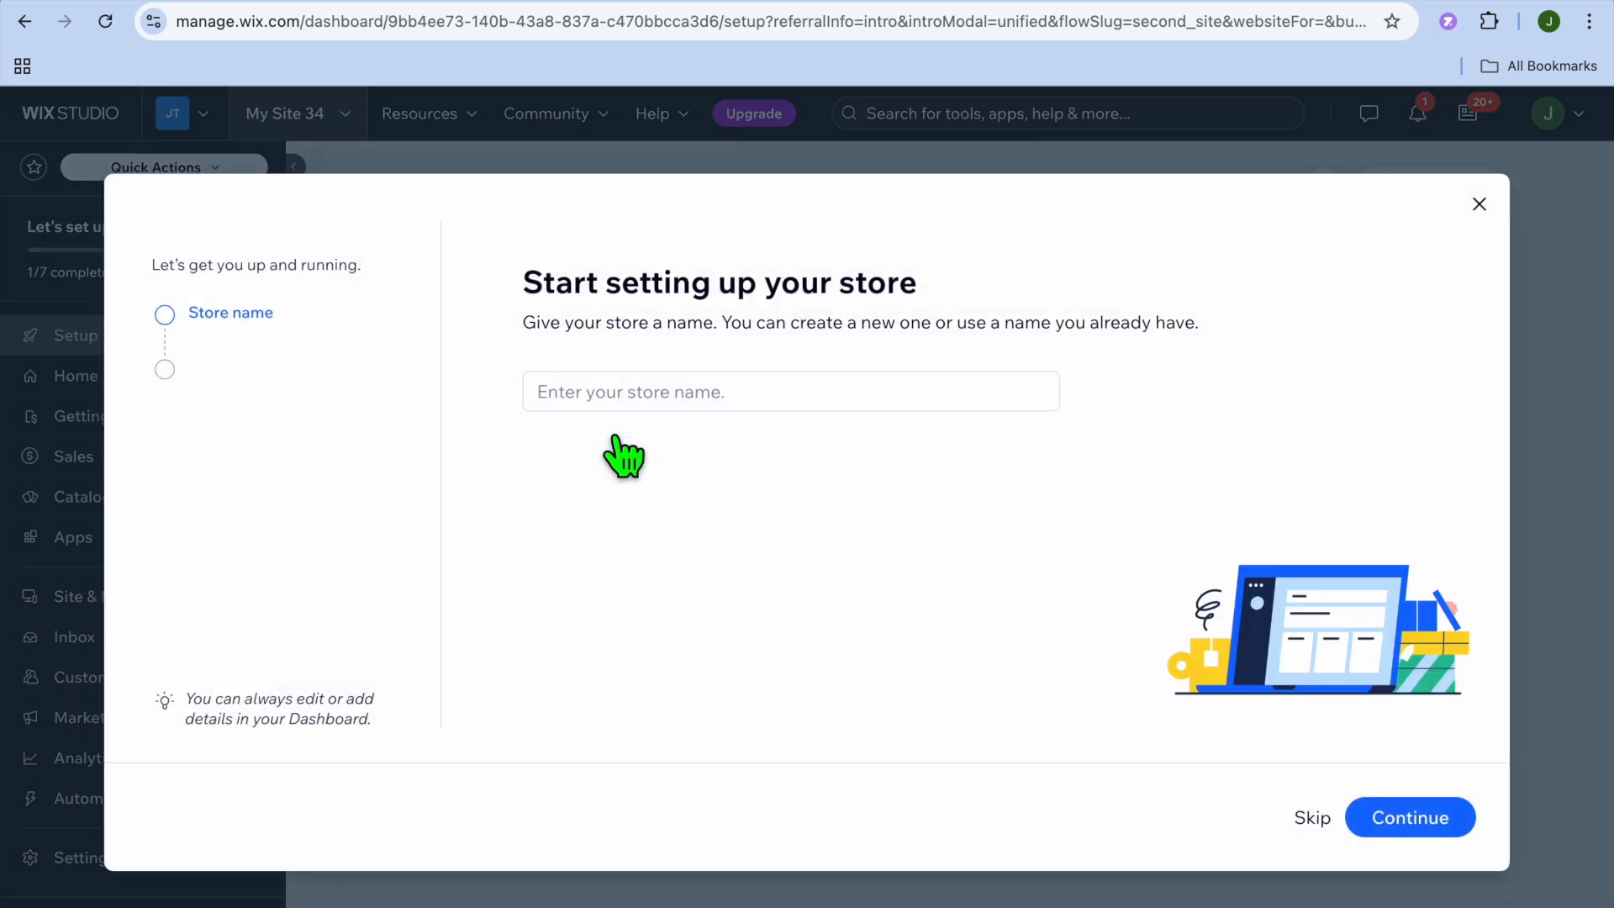
Step: Name the store MEAL PREP and indicate that the business is just starting out with no existing online store
click(626, 399)
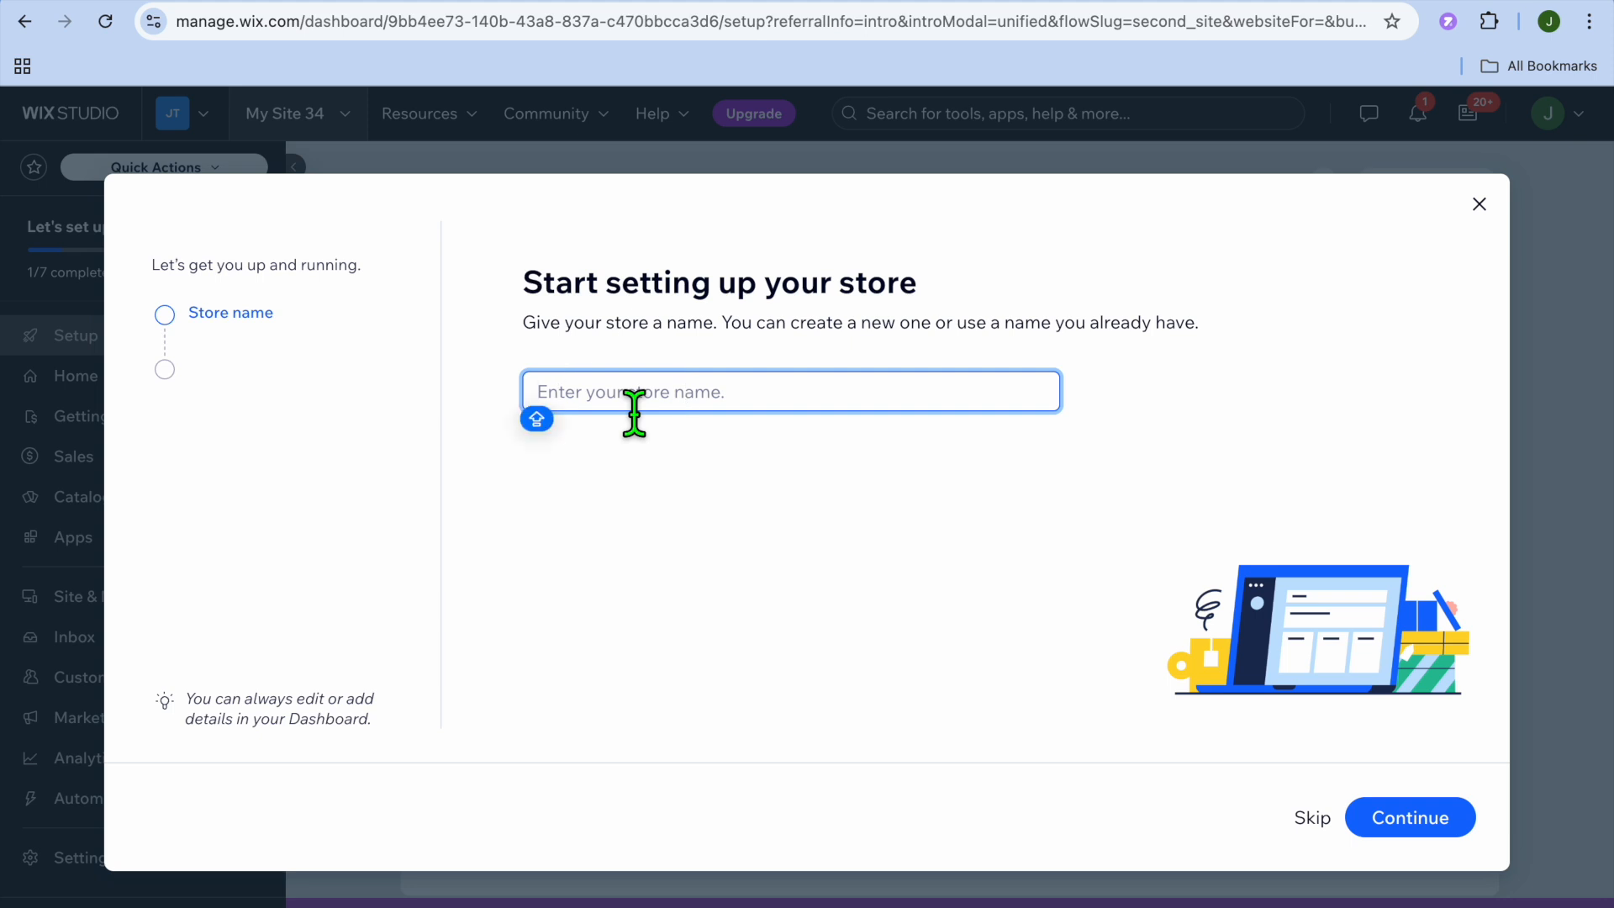
text(MEAL PREP)
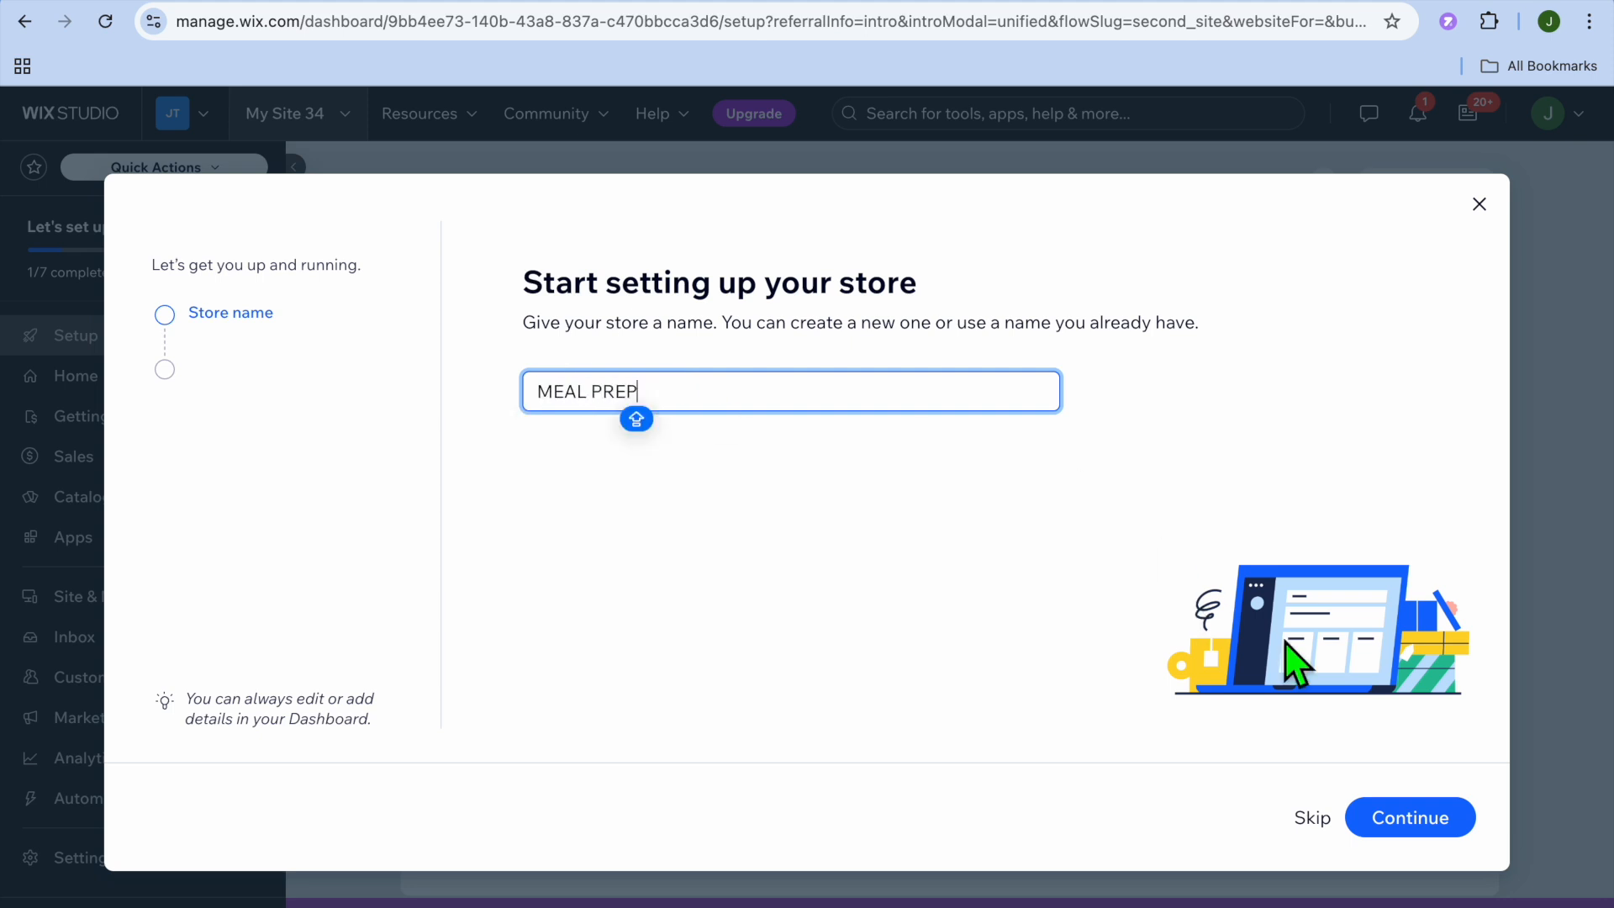
click(1400, 820)
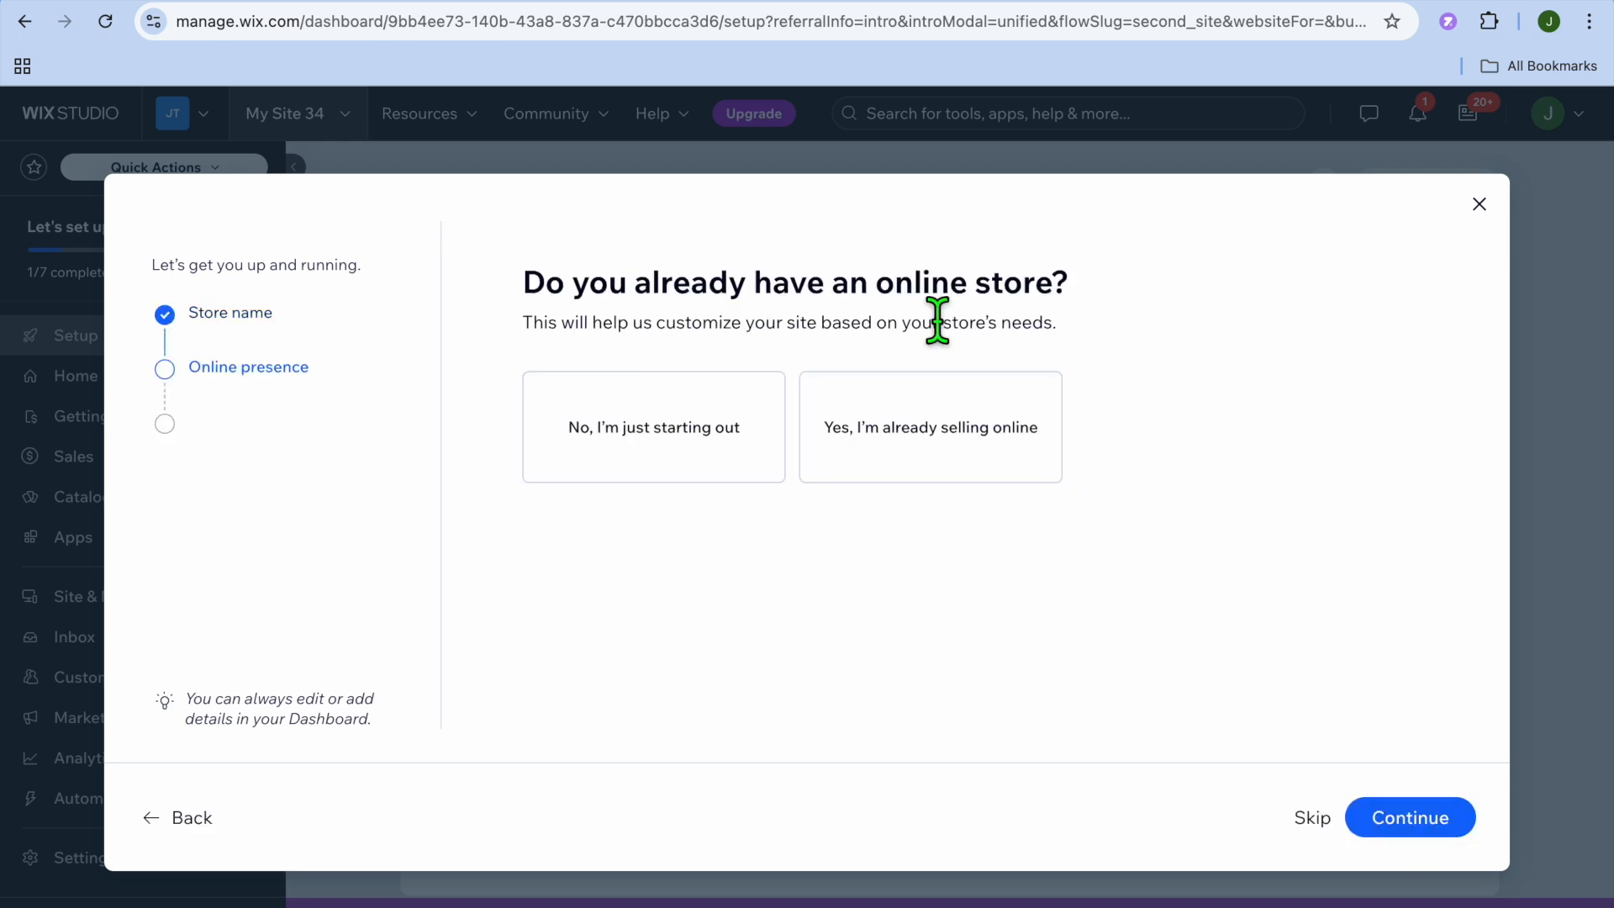
click(705, 420)
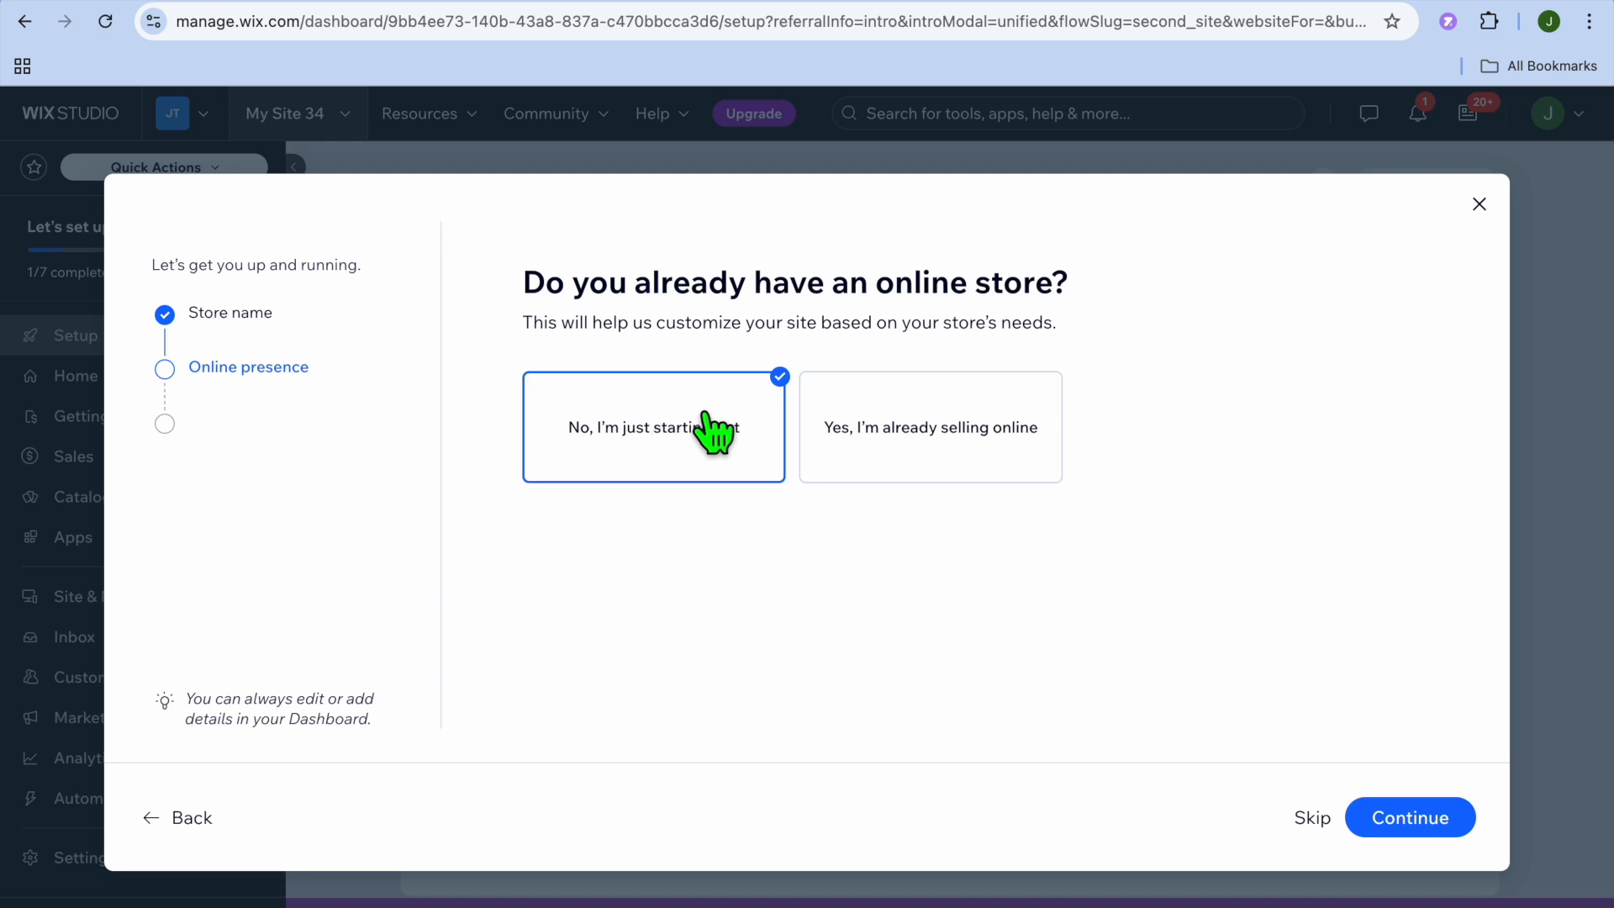
click(1404, 832)
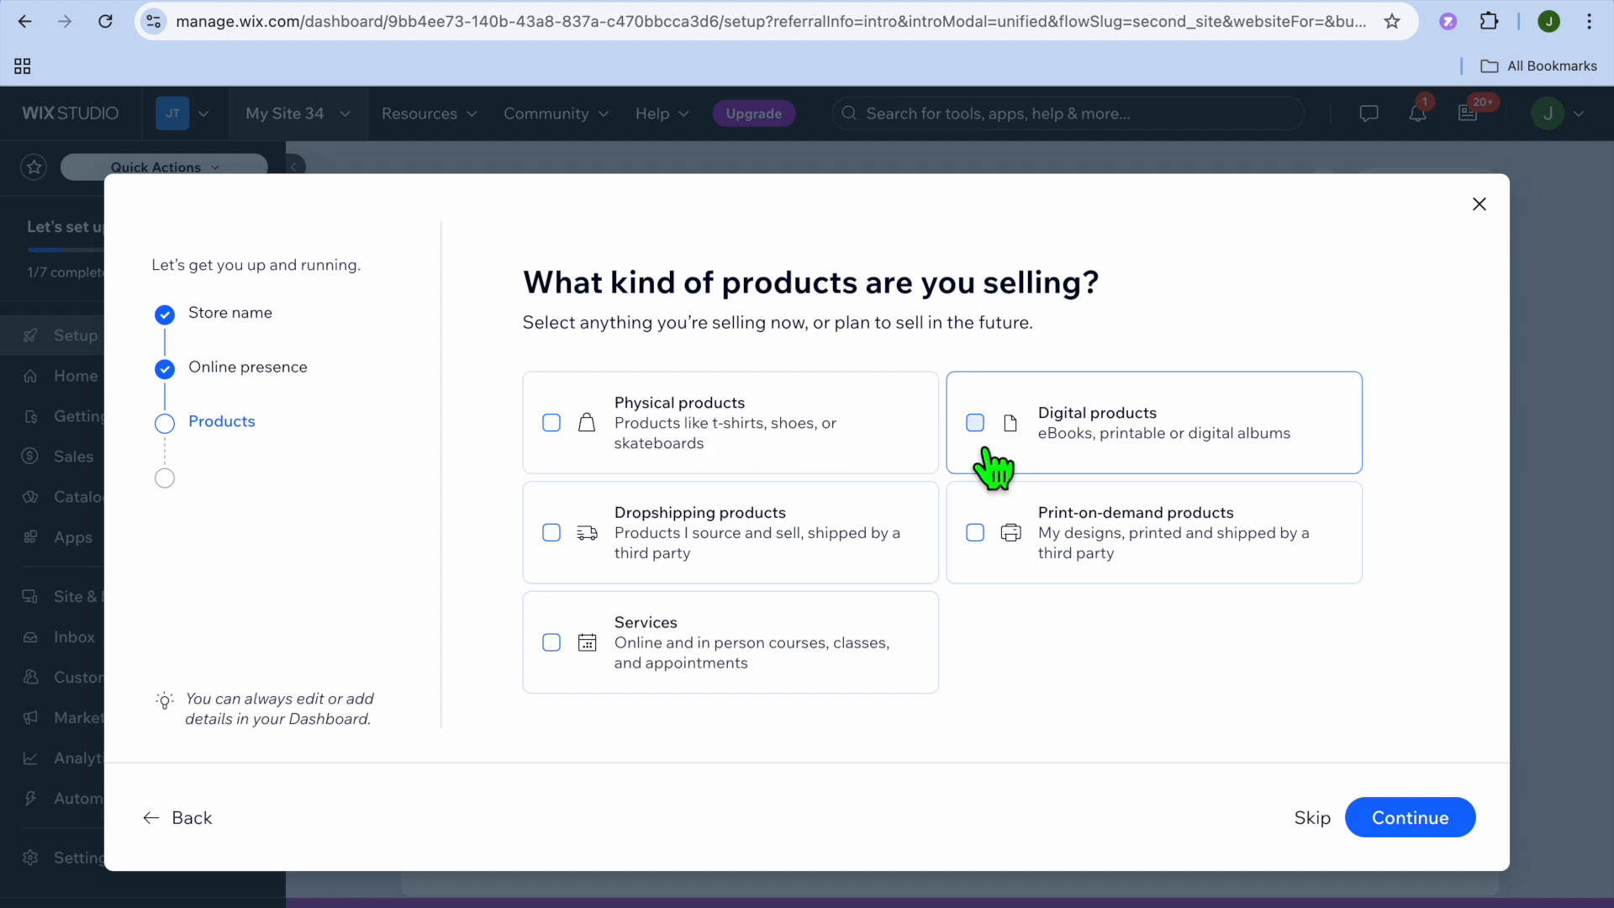
Step: Specify services and physical products as the kinds of products the store sells
click(759, 651)
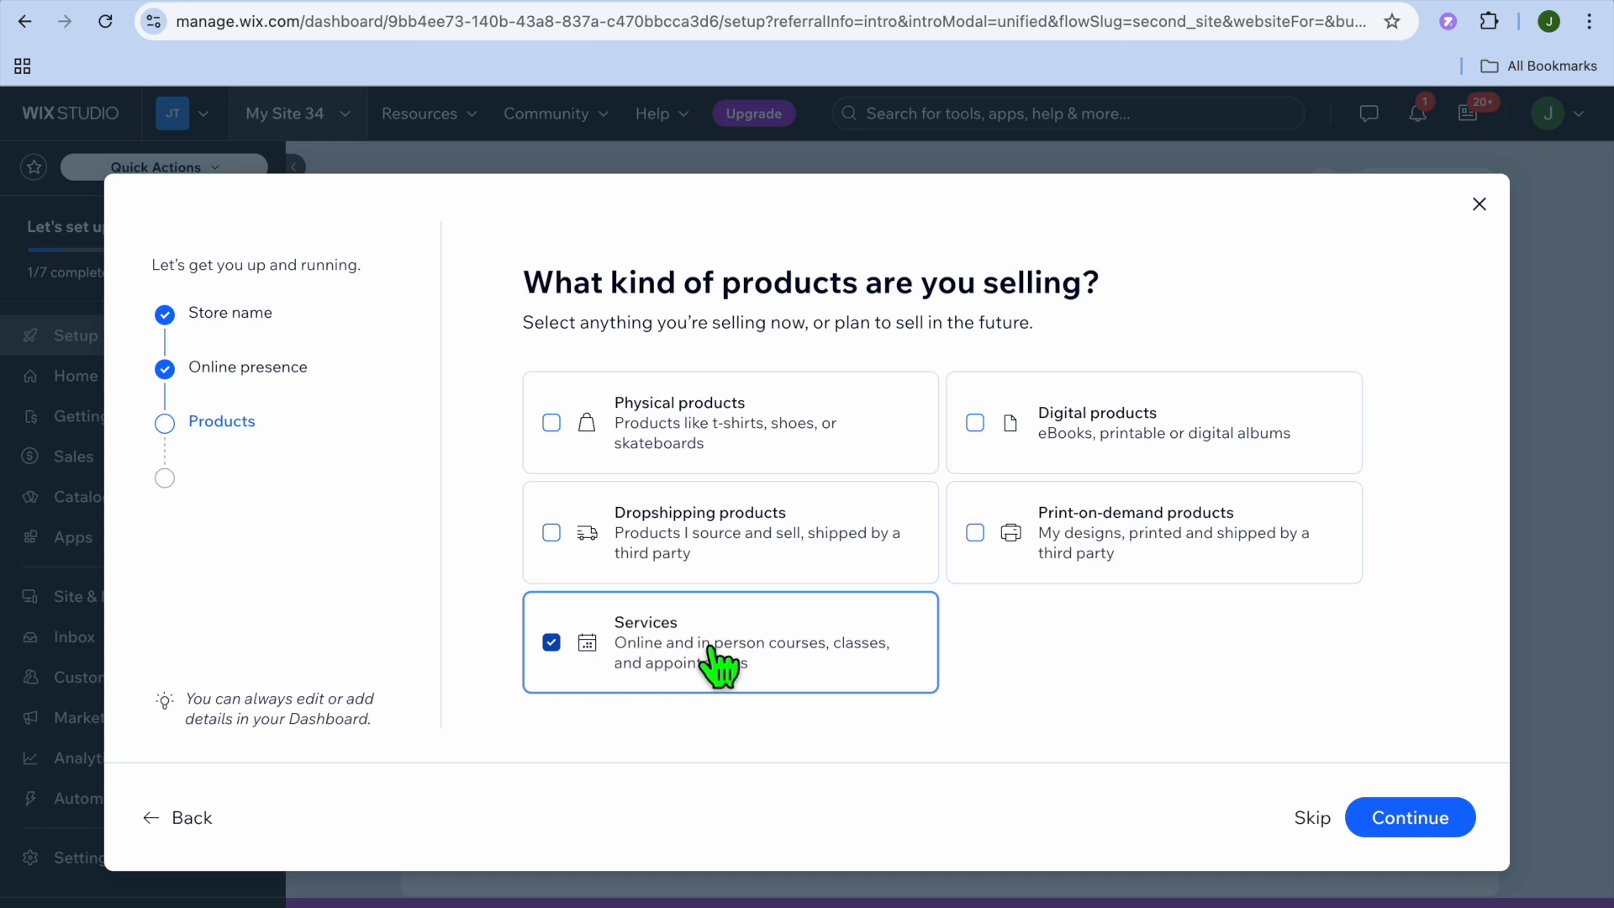
click(677, 429)
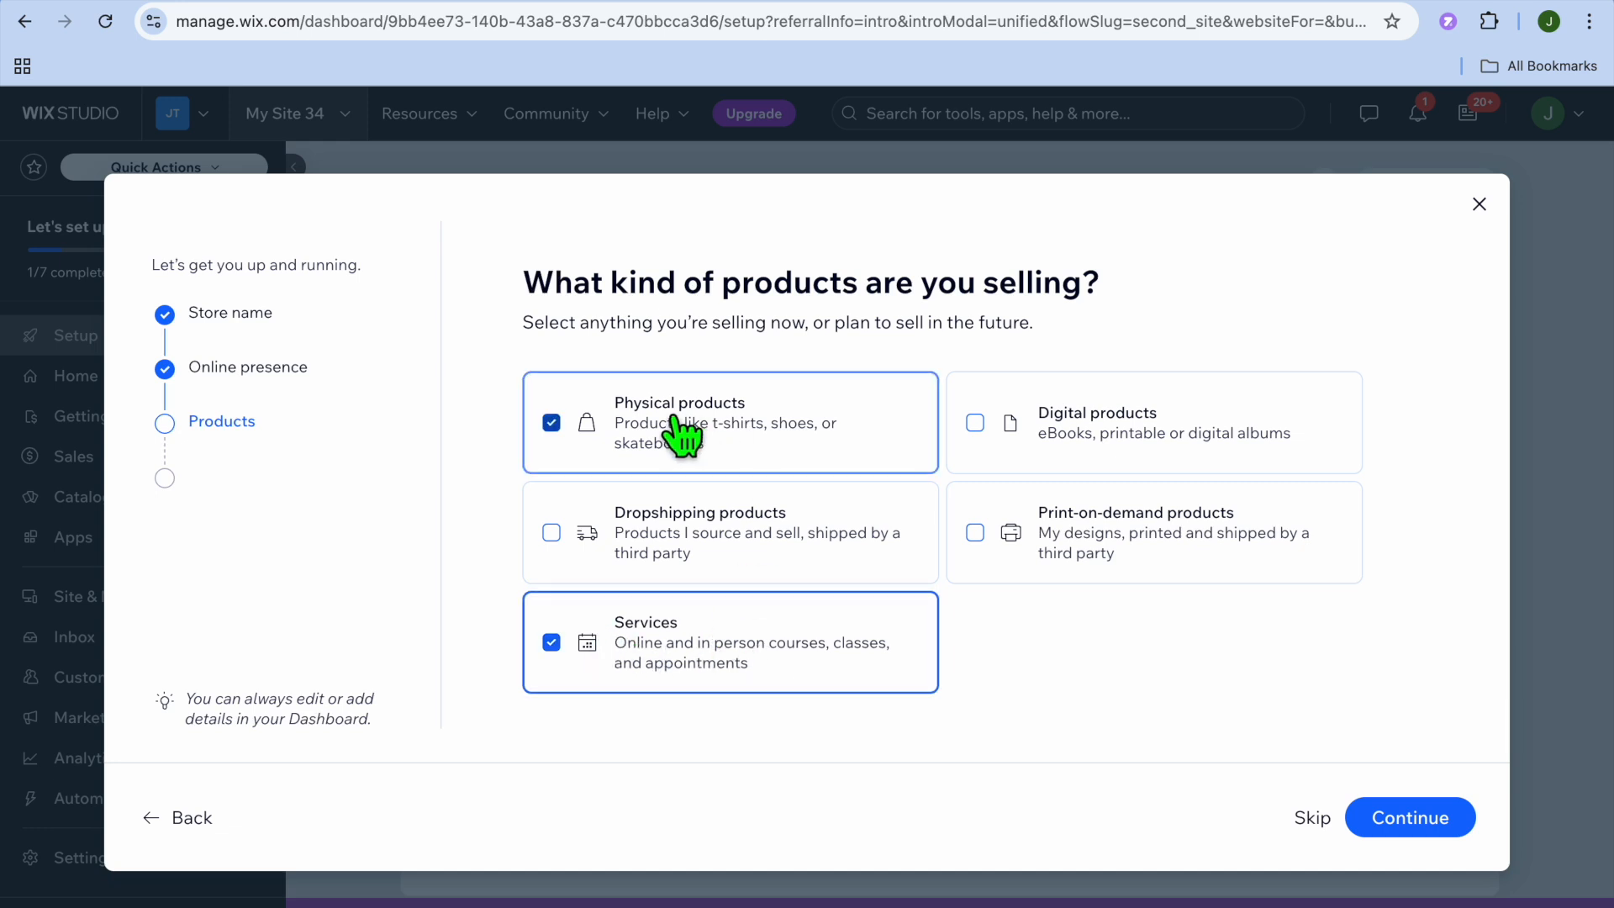
click(1420, 819)
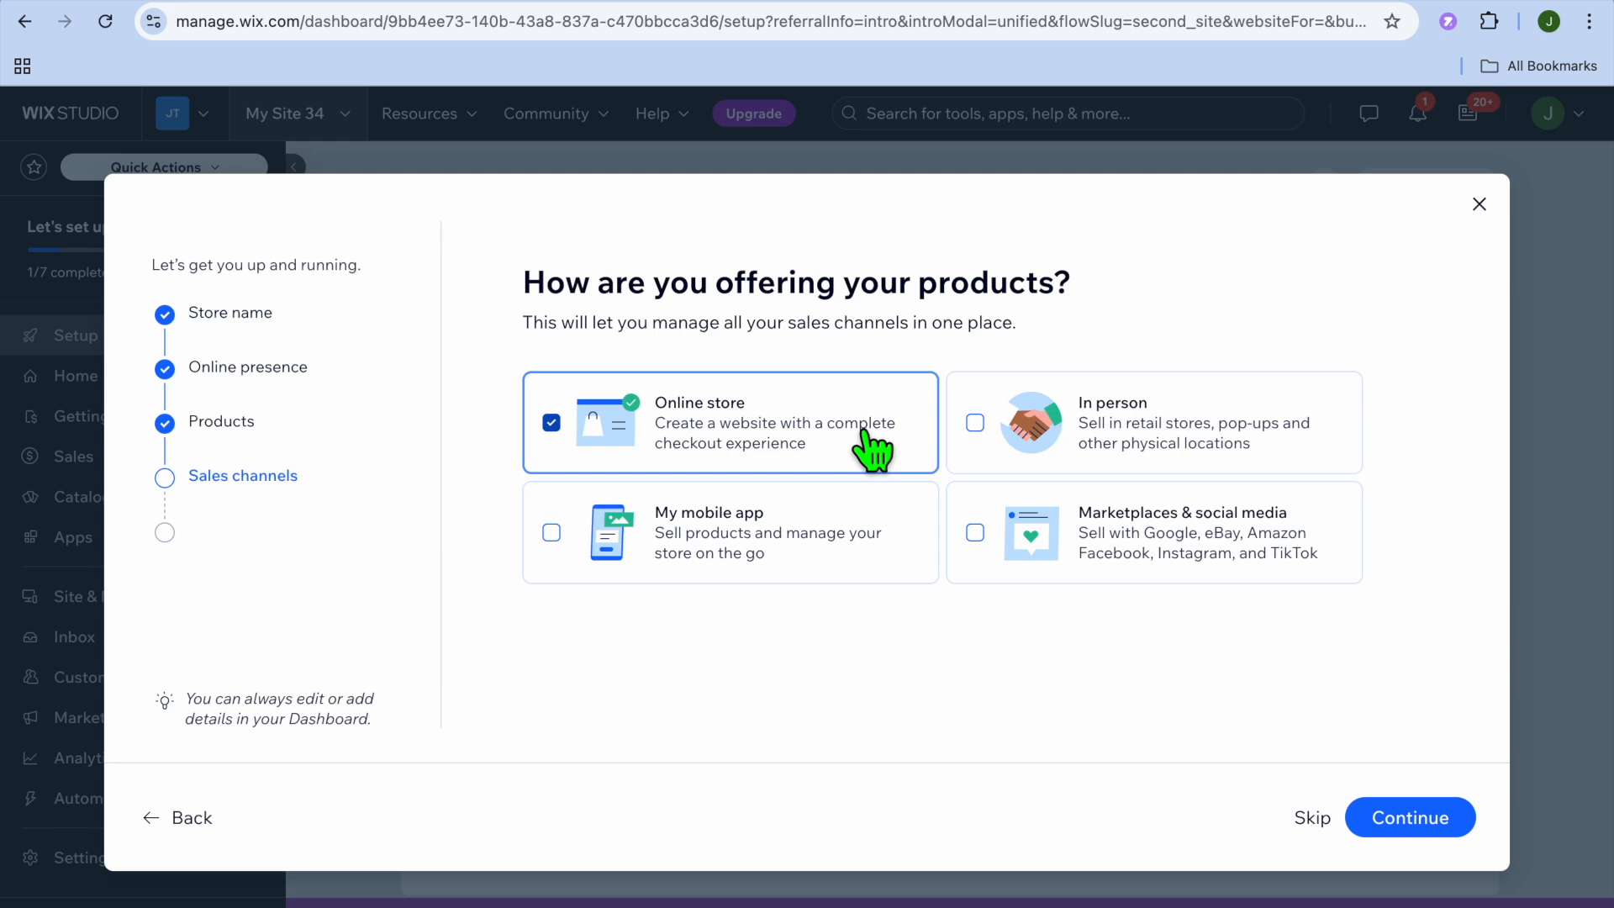
Step: Choose online store and in person as the sales channels, and finish the setup to reach the dashboard
click(1097, 432)
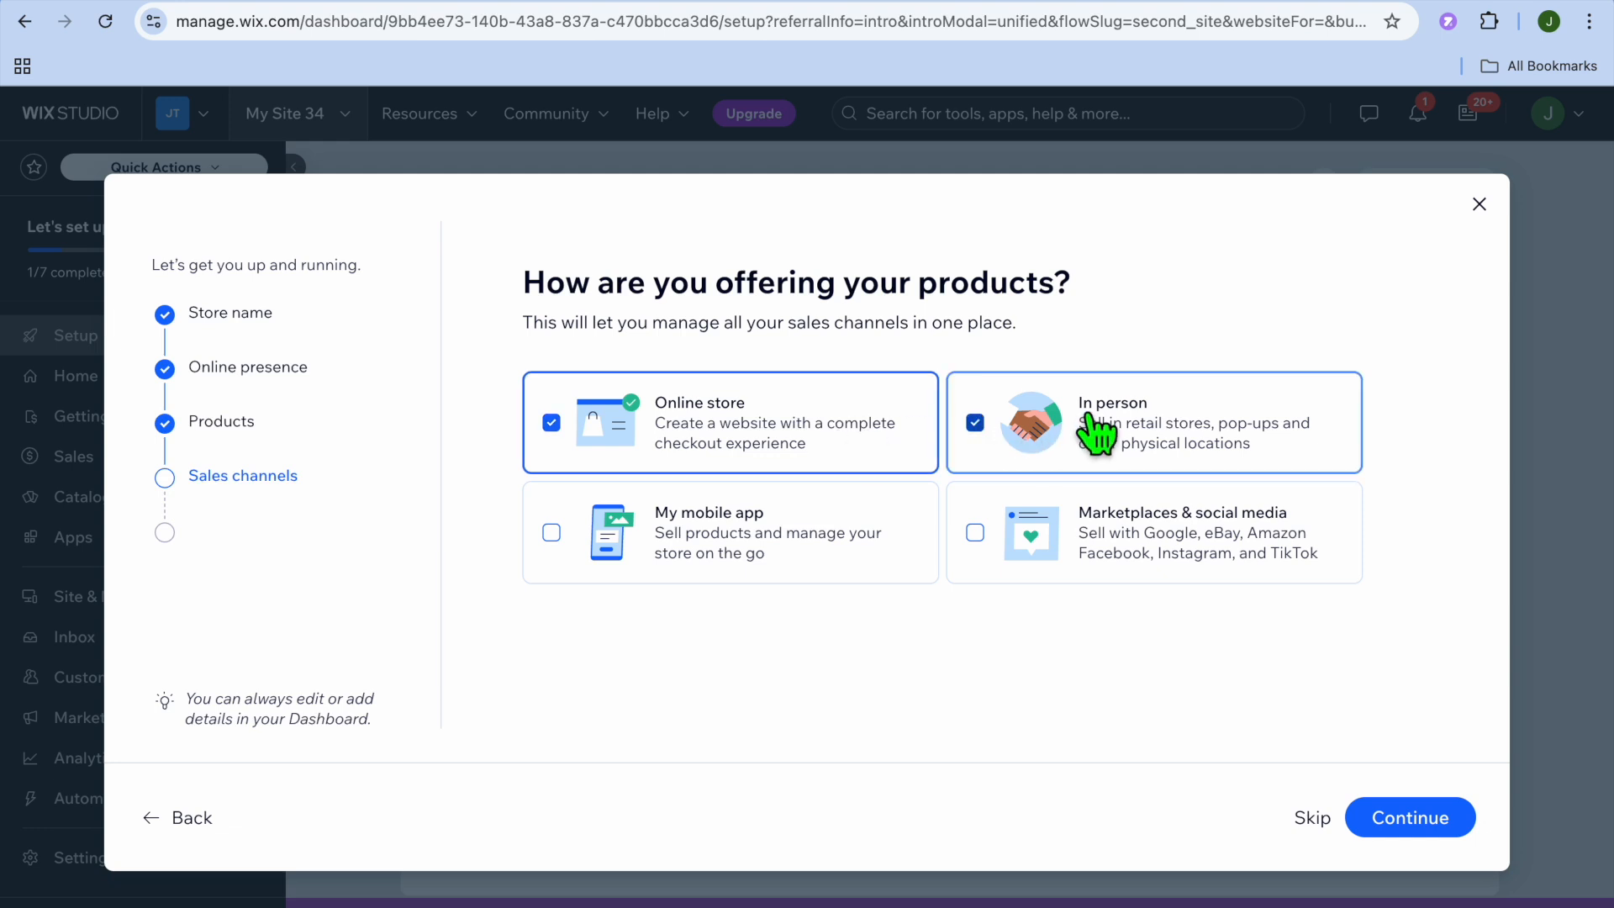
click(1422, 807)
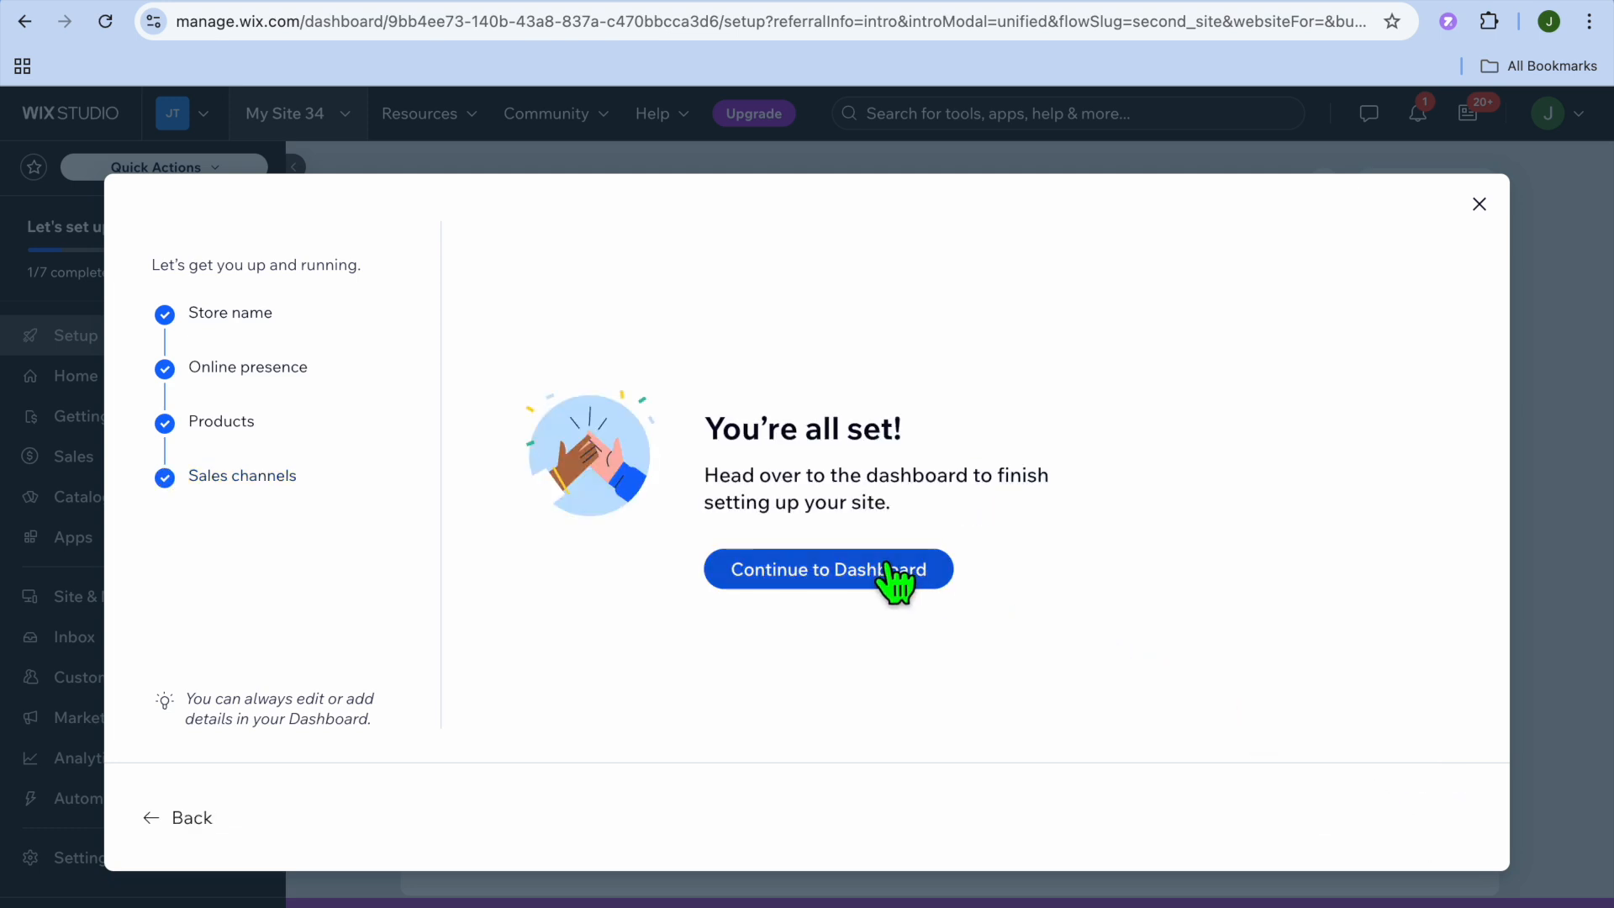
click(891, 576)
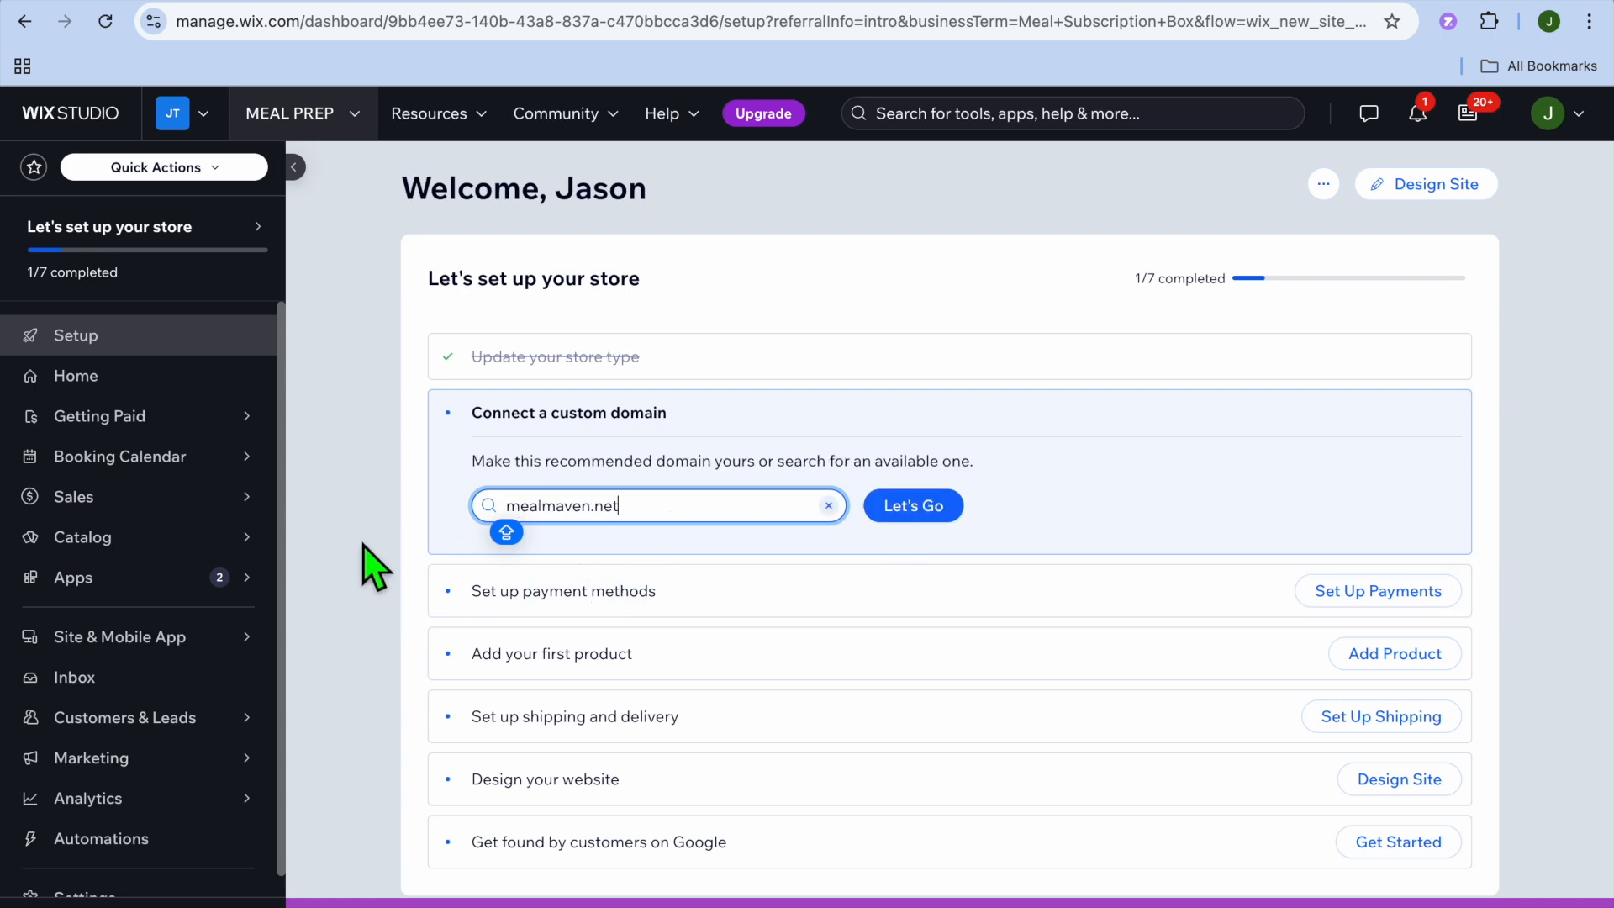
Step: Find Wix Restaurants Menus (New) under the restaurant topic in the App Market and add it to the site
mouse_move(134, 581)
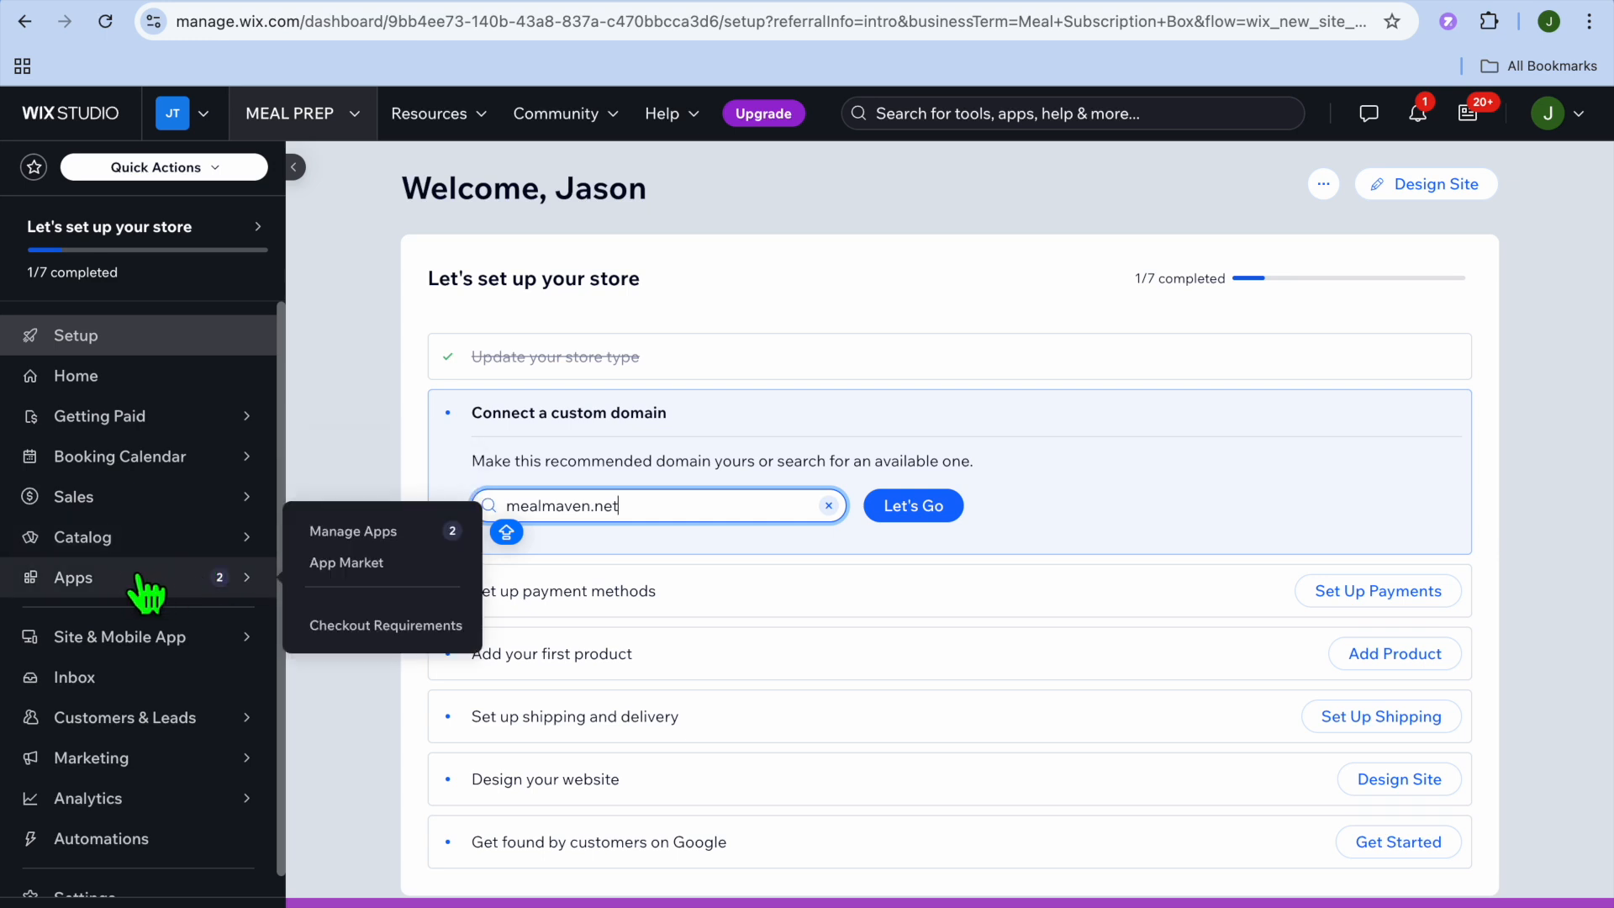
click(344, 565)
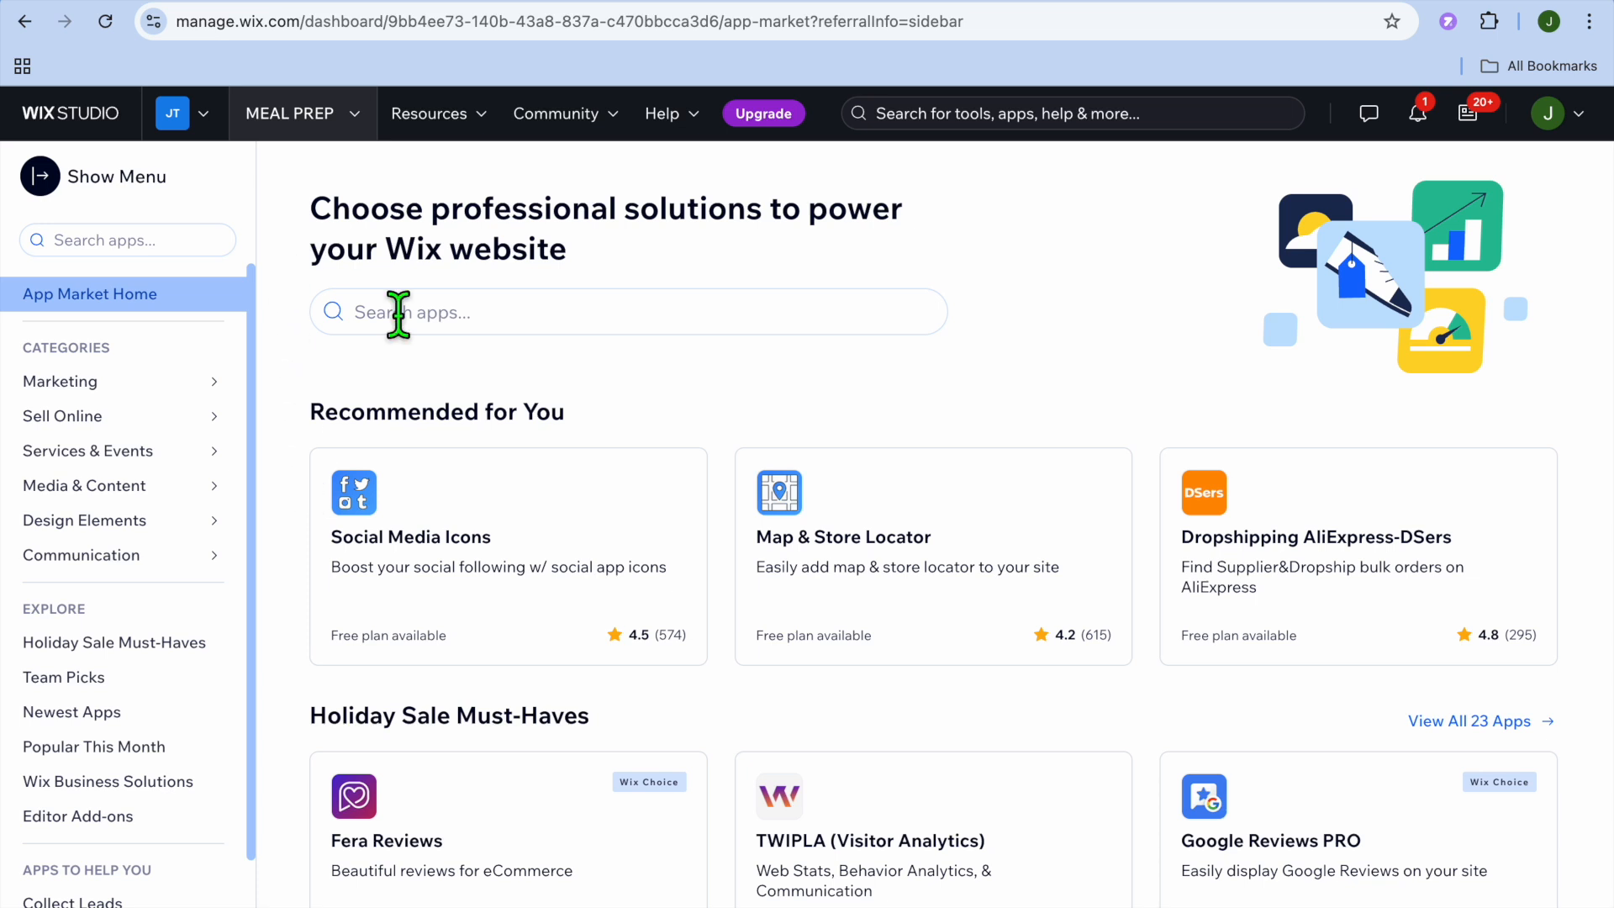
click(460, 328)
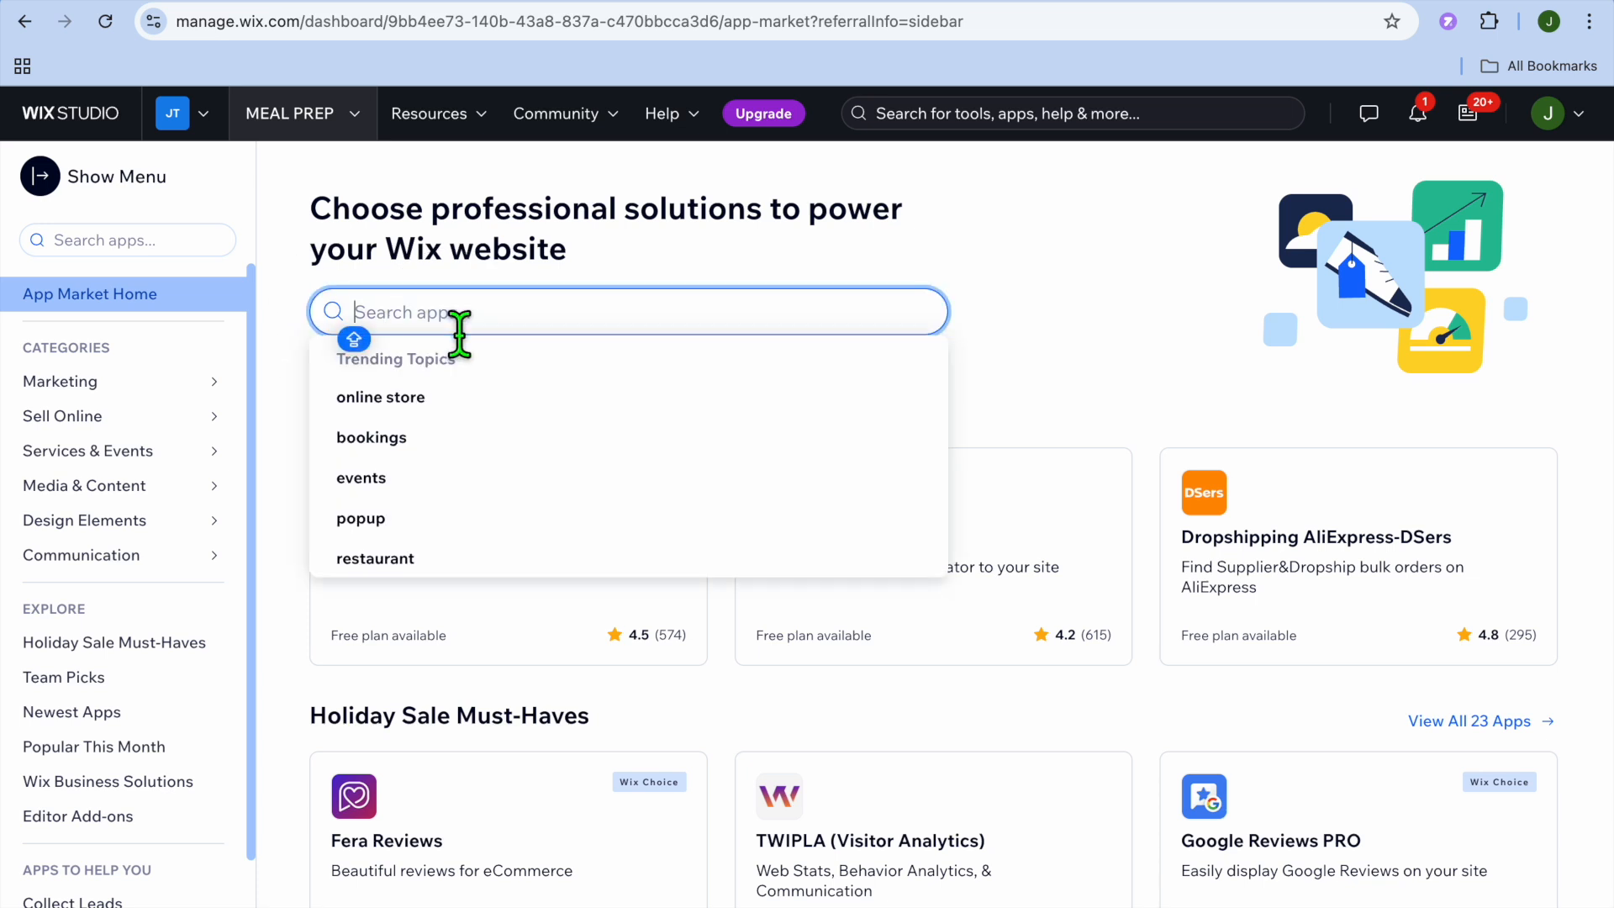
click(445, 563)
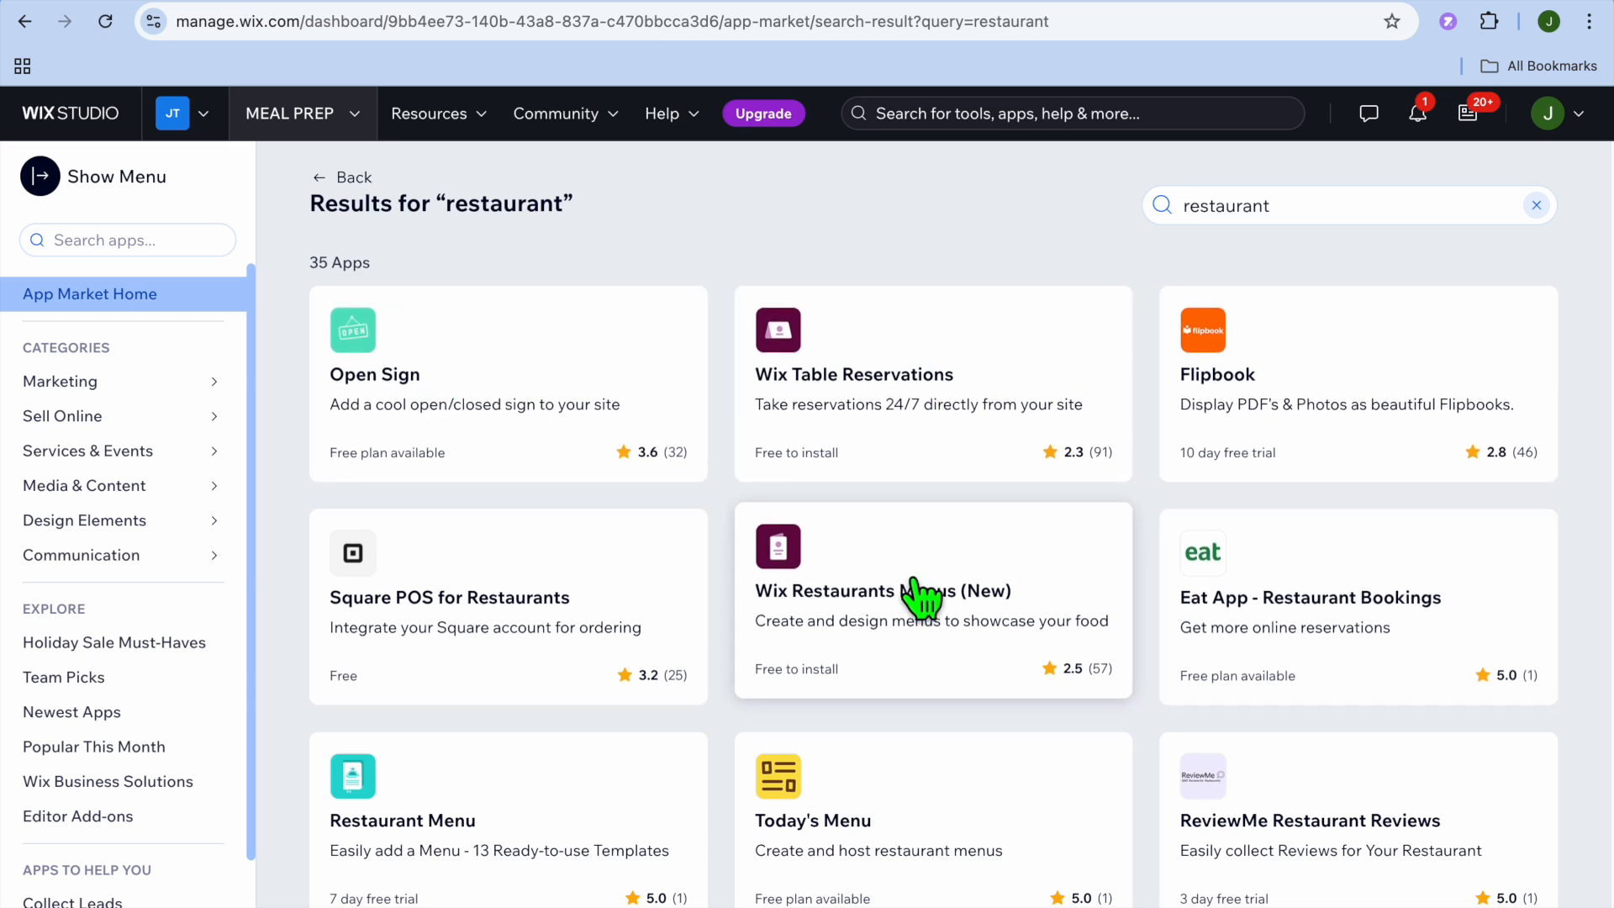
click(967, 610)
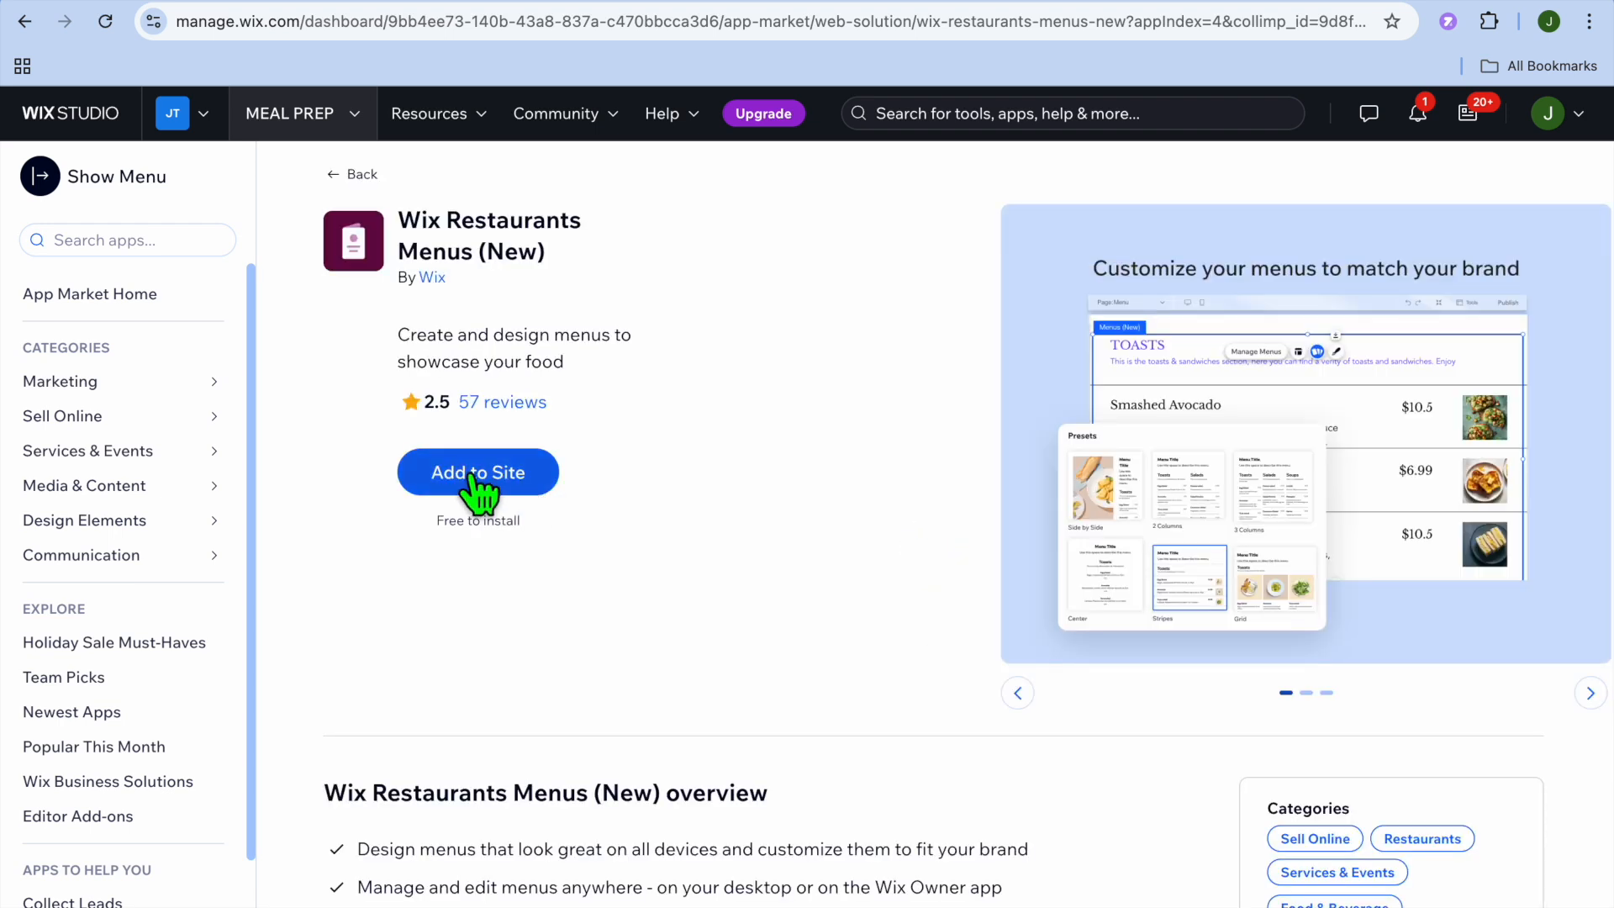
click(473, 476)
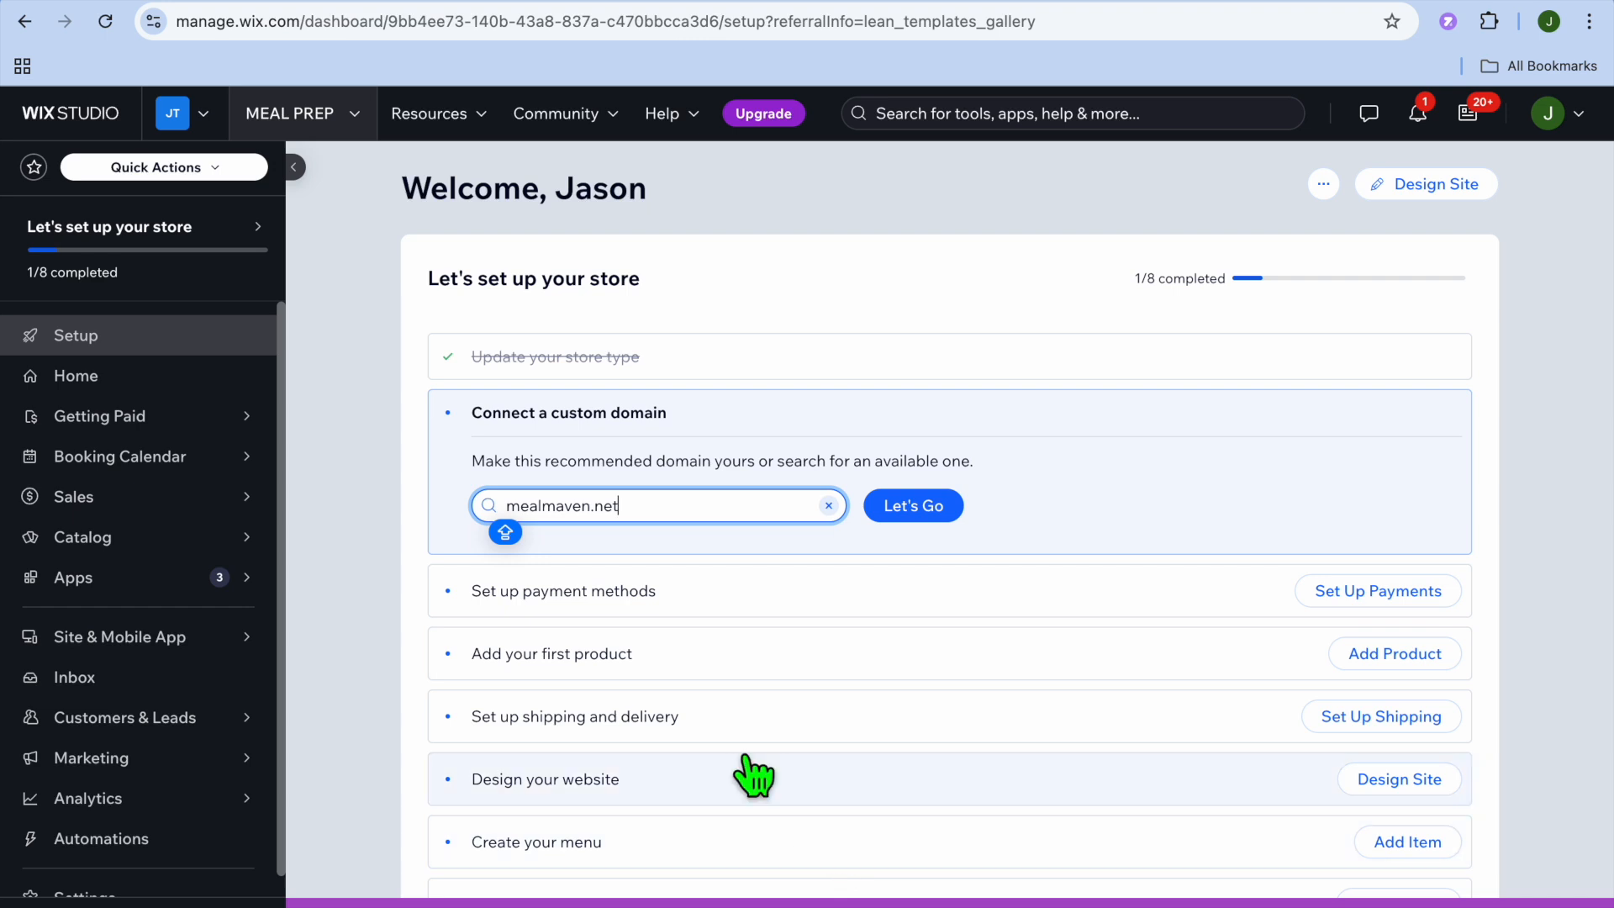
Step: Create a new draft menu named TEST in the catalog's restaurant menus
mouse_move(210, 532)
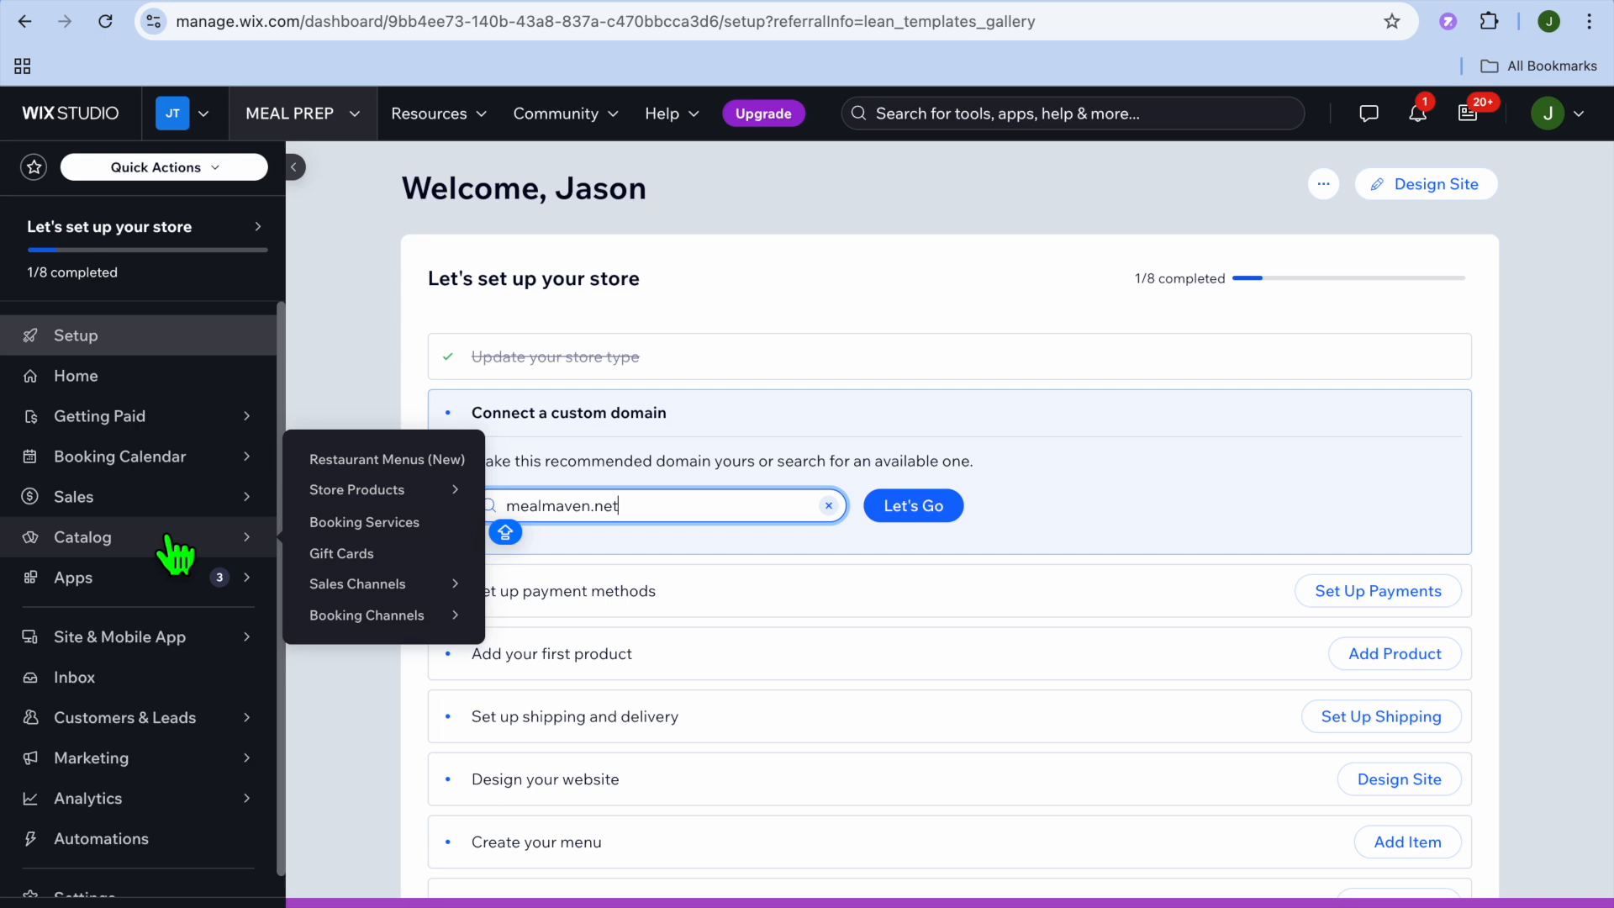
click(404, 463)
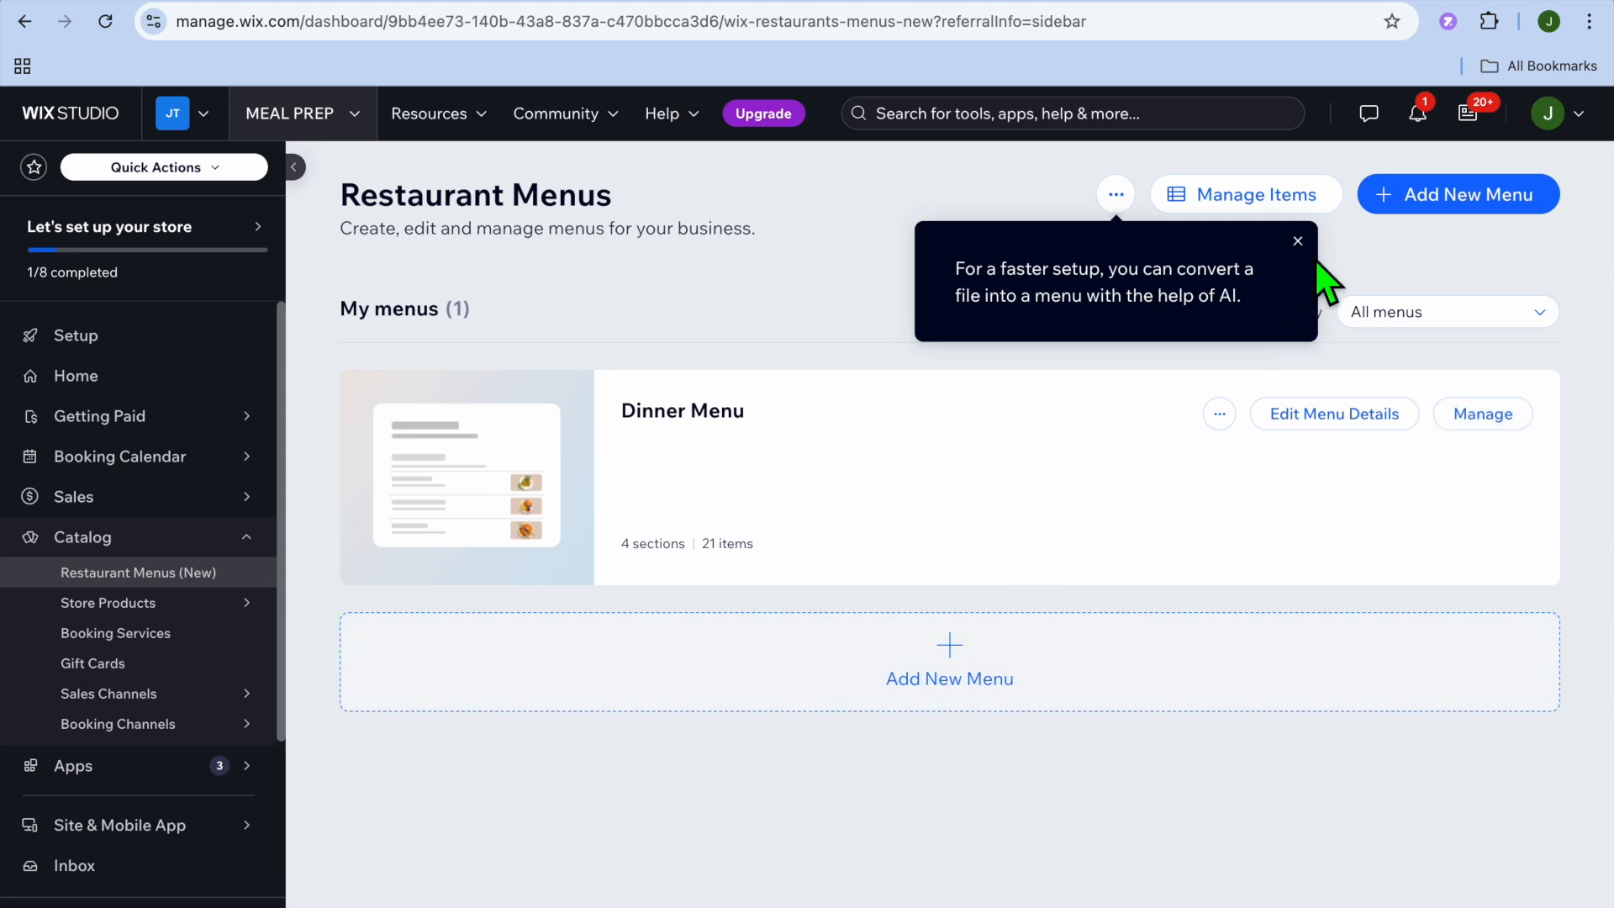
click(1297, 242)
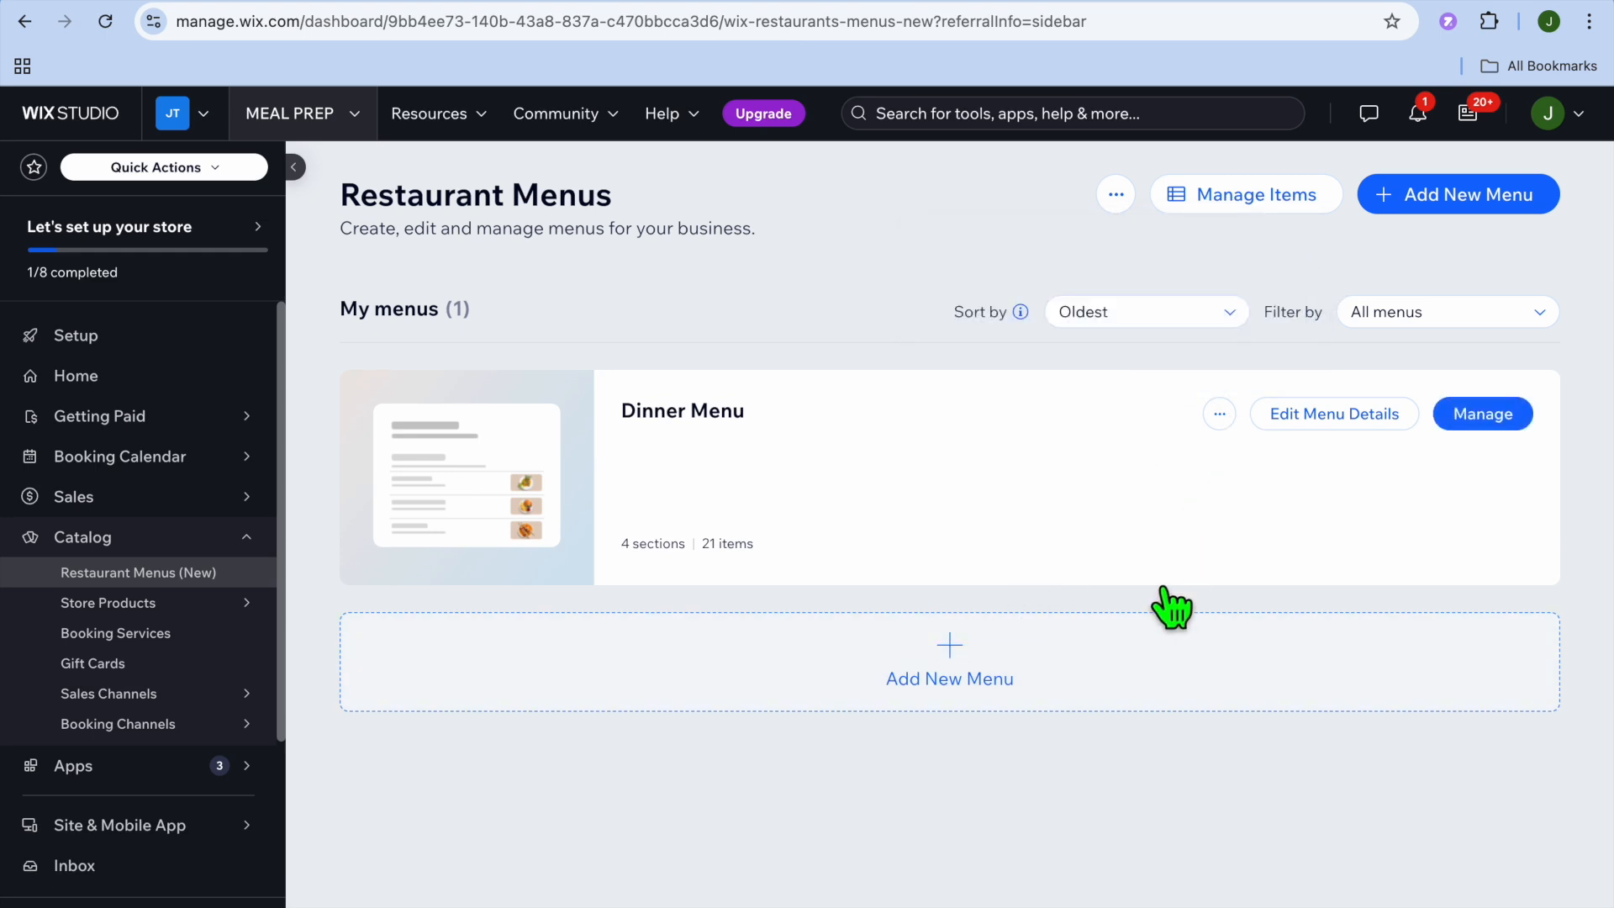
click(940, 646)
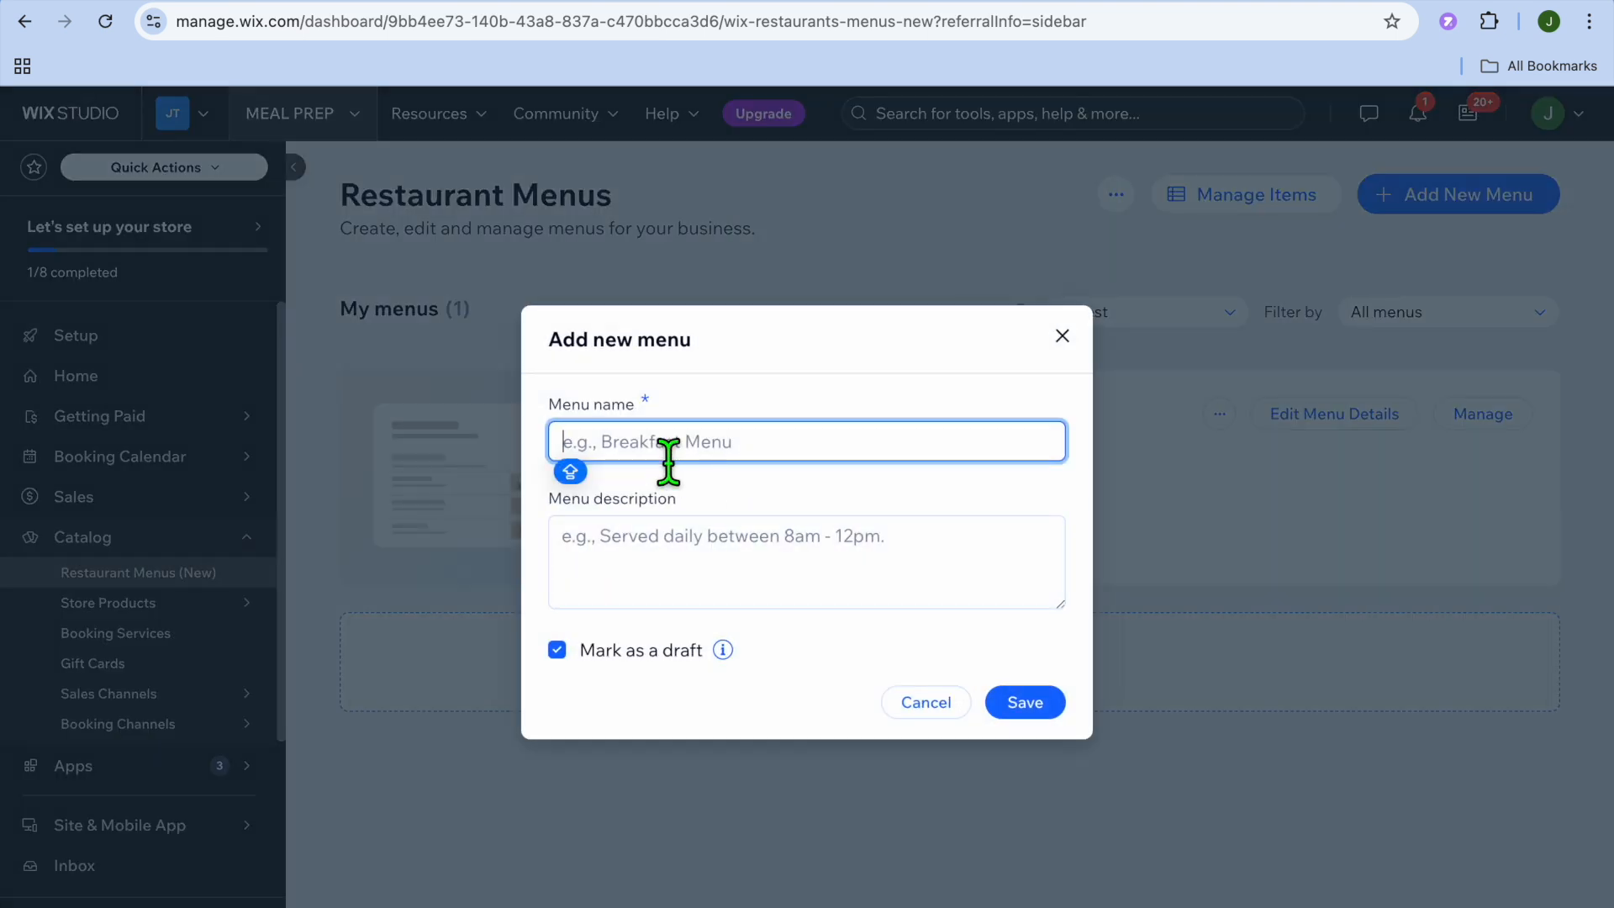
text(TE)
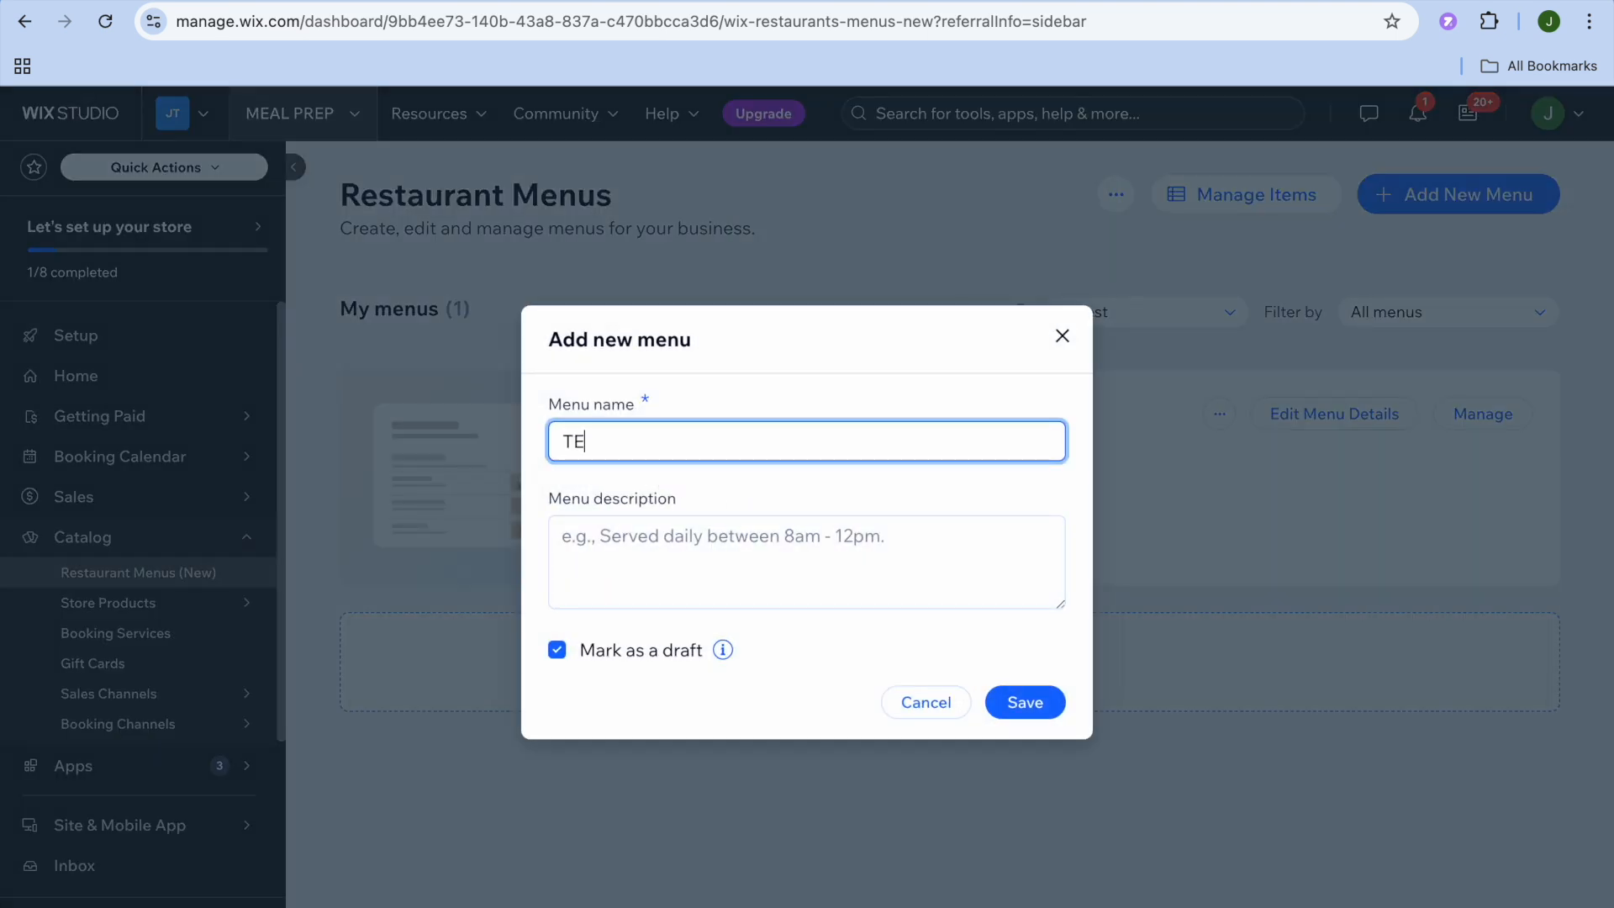
text(ST)
key(Caps_Lock)
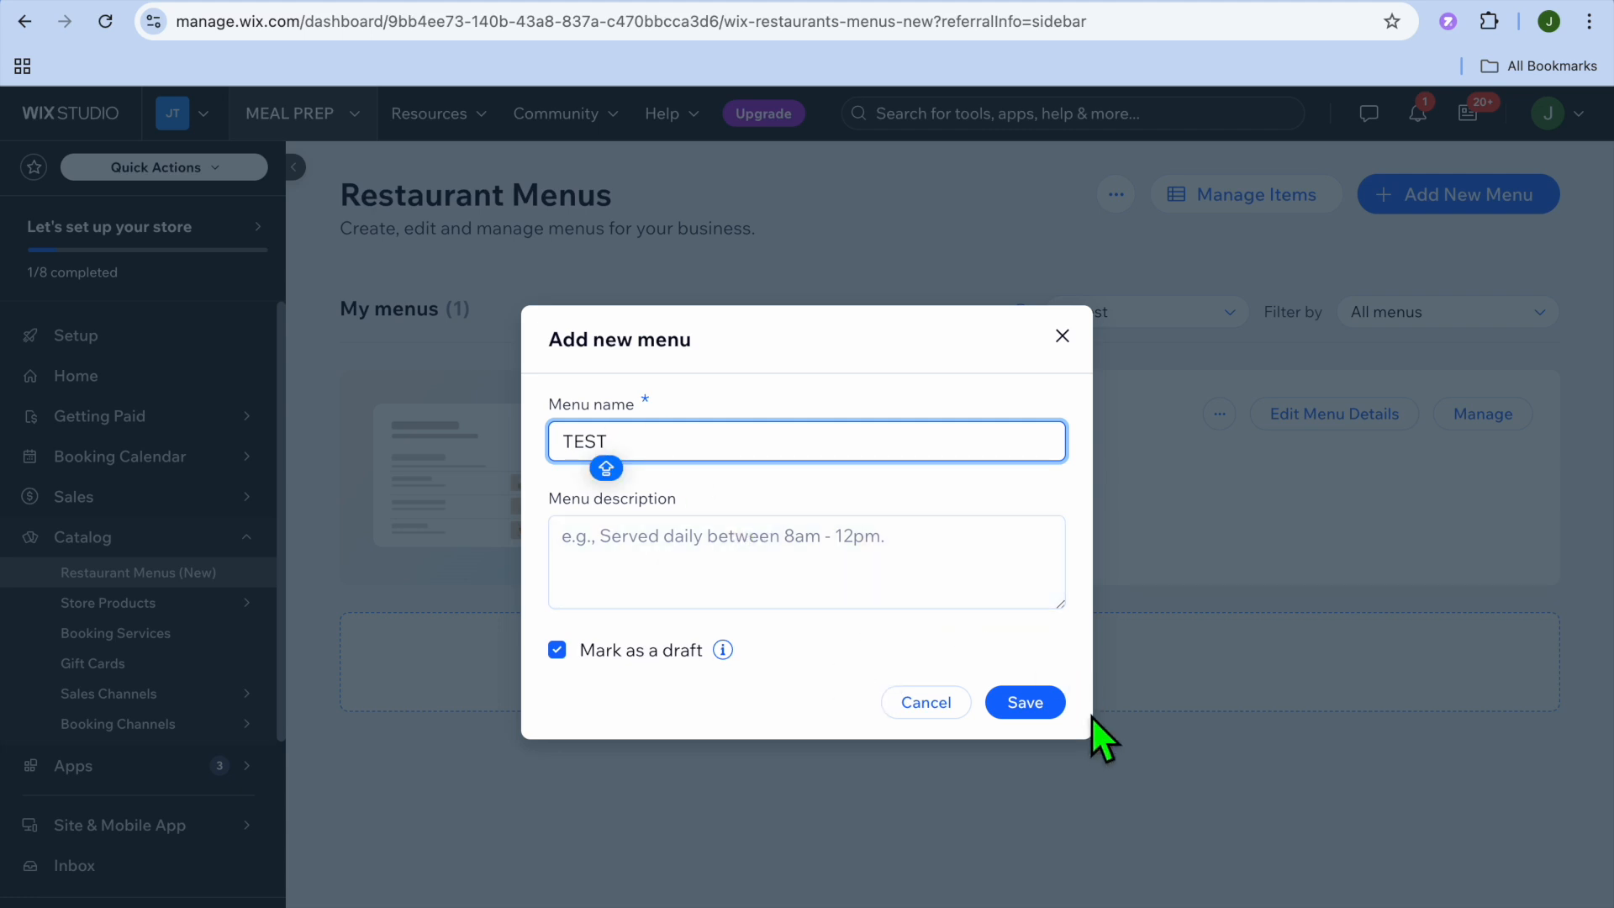
click(1047, 710)
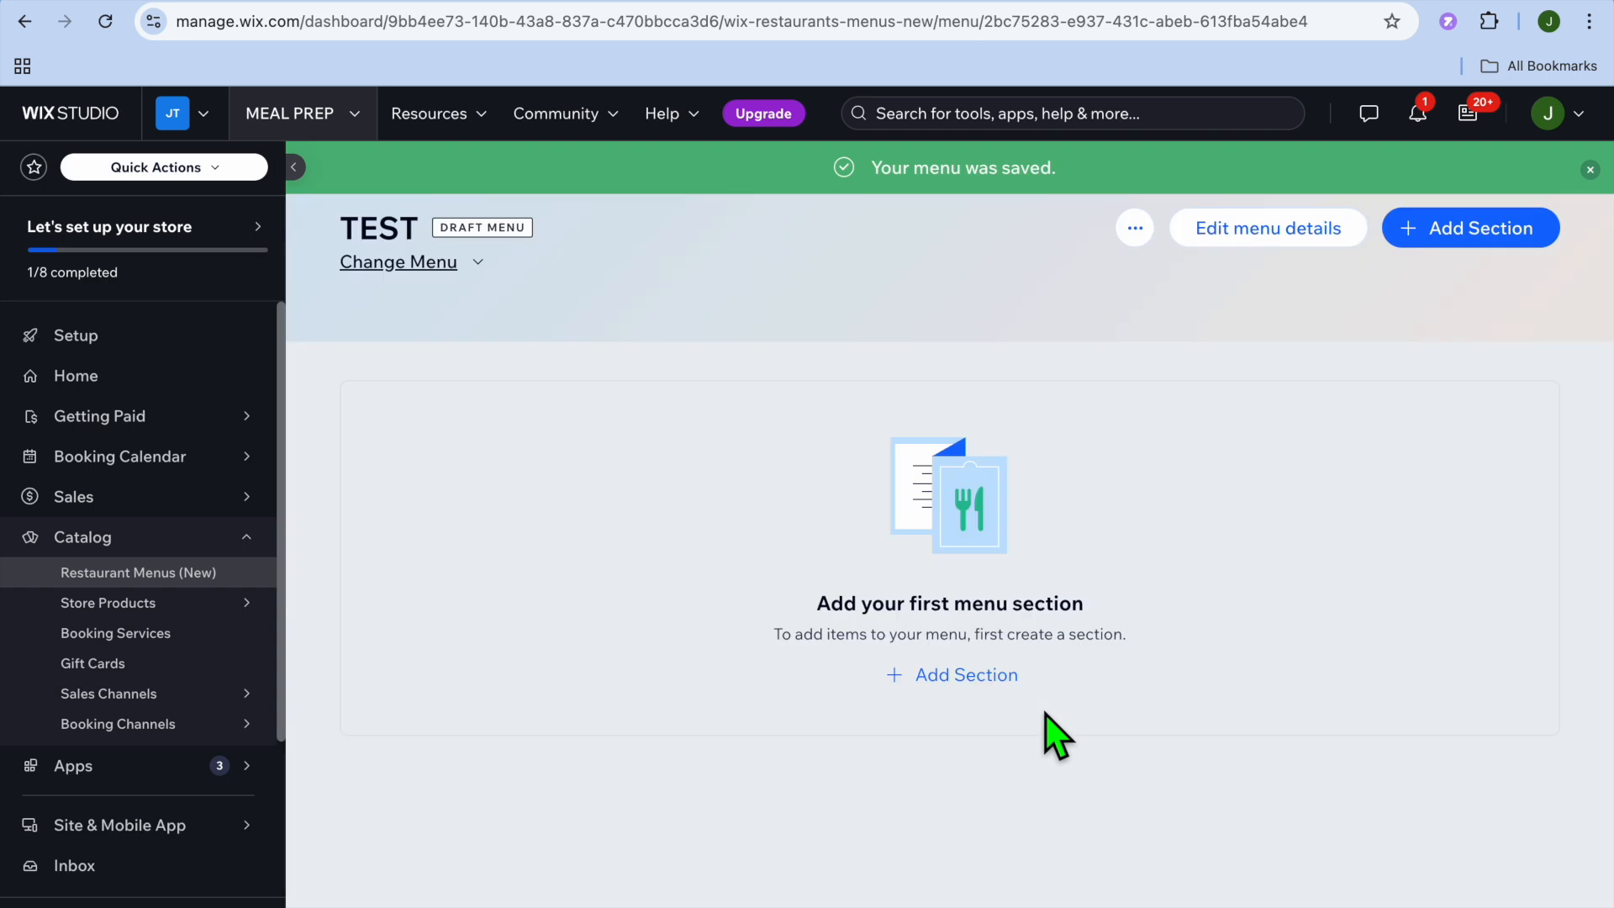
Step: Add a section named TEST MEAL #1 to the TEST menu and save it
click(1438, 240)
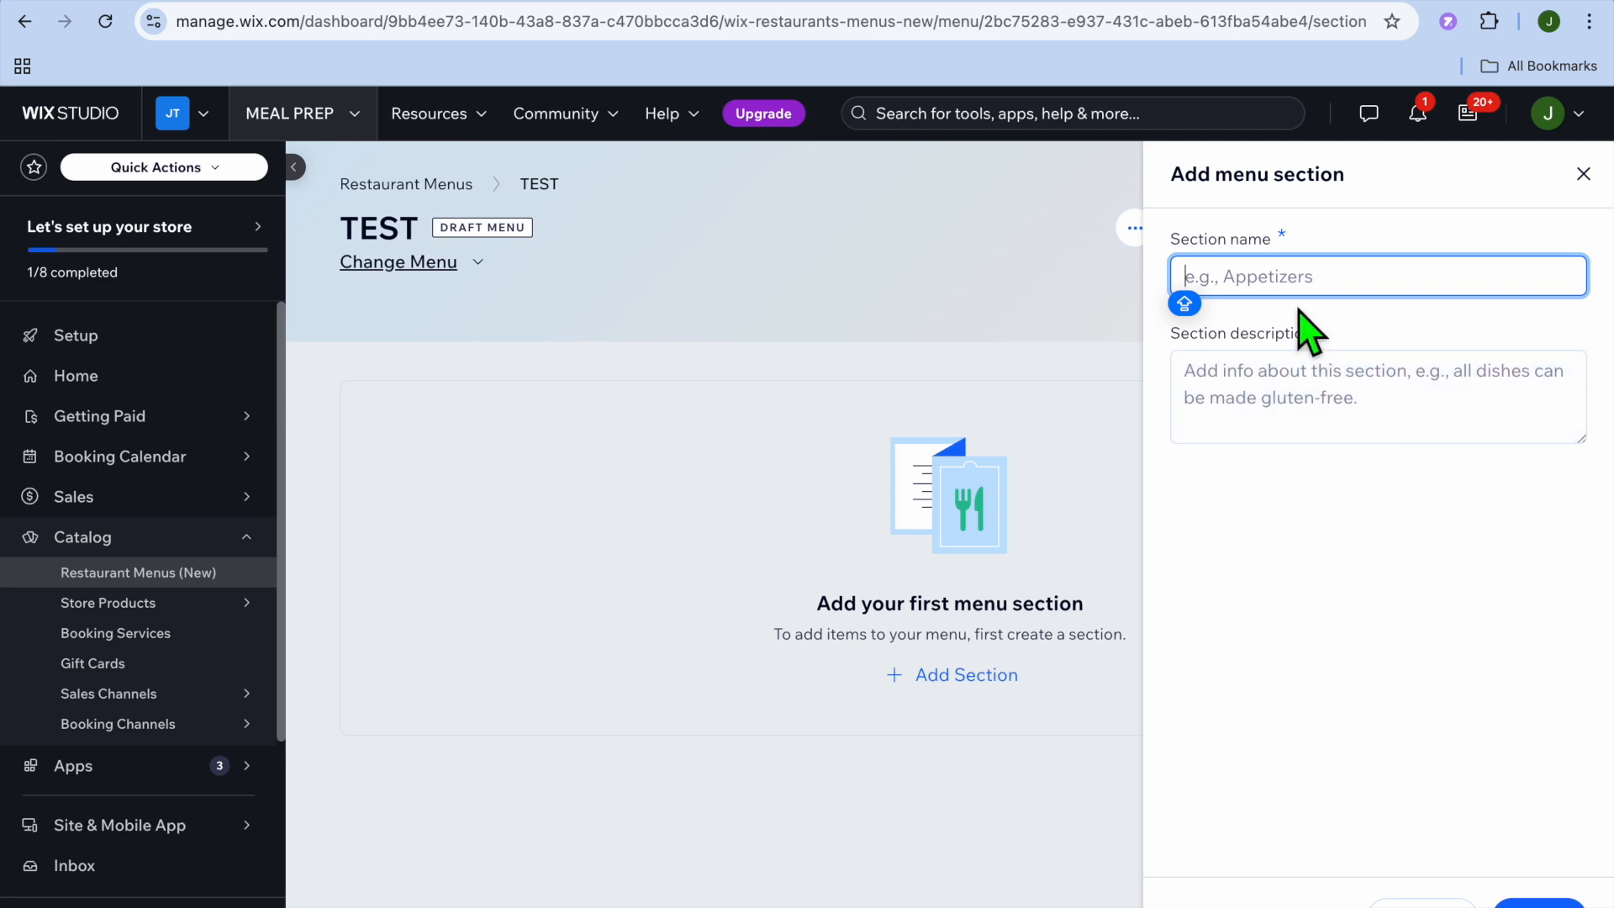
text(AP)
key(BackSpace)
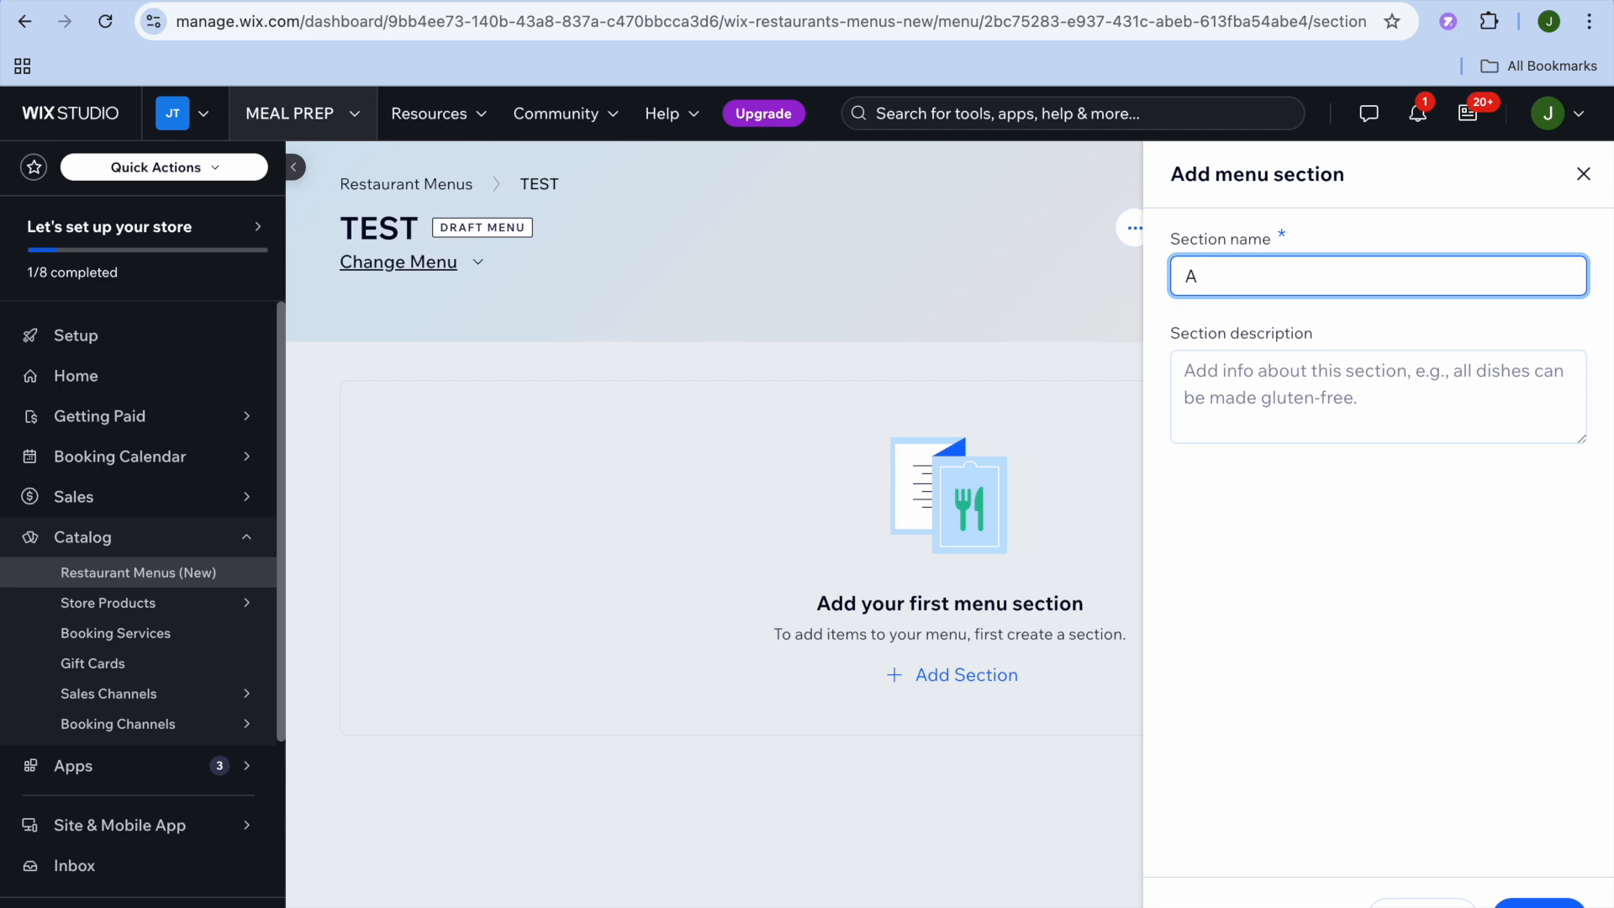
key(Caps_Lock)
text(TEST MEAL #1)
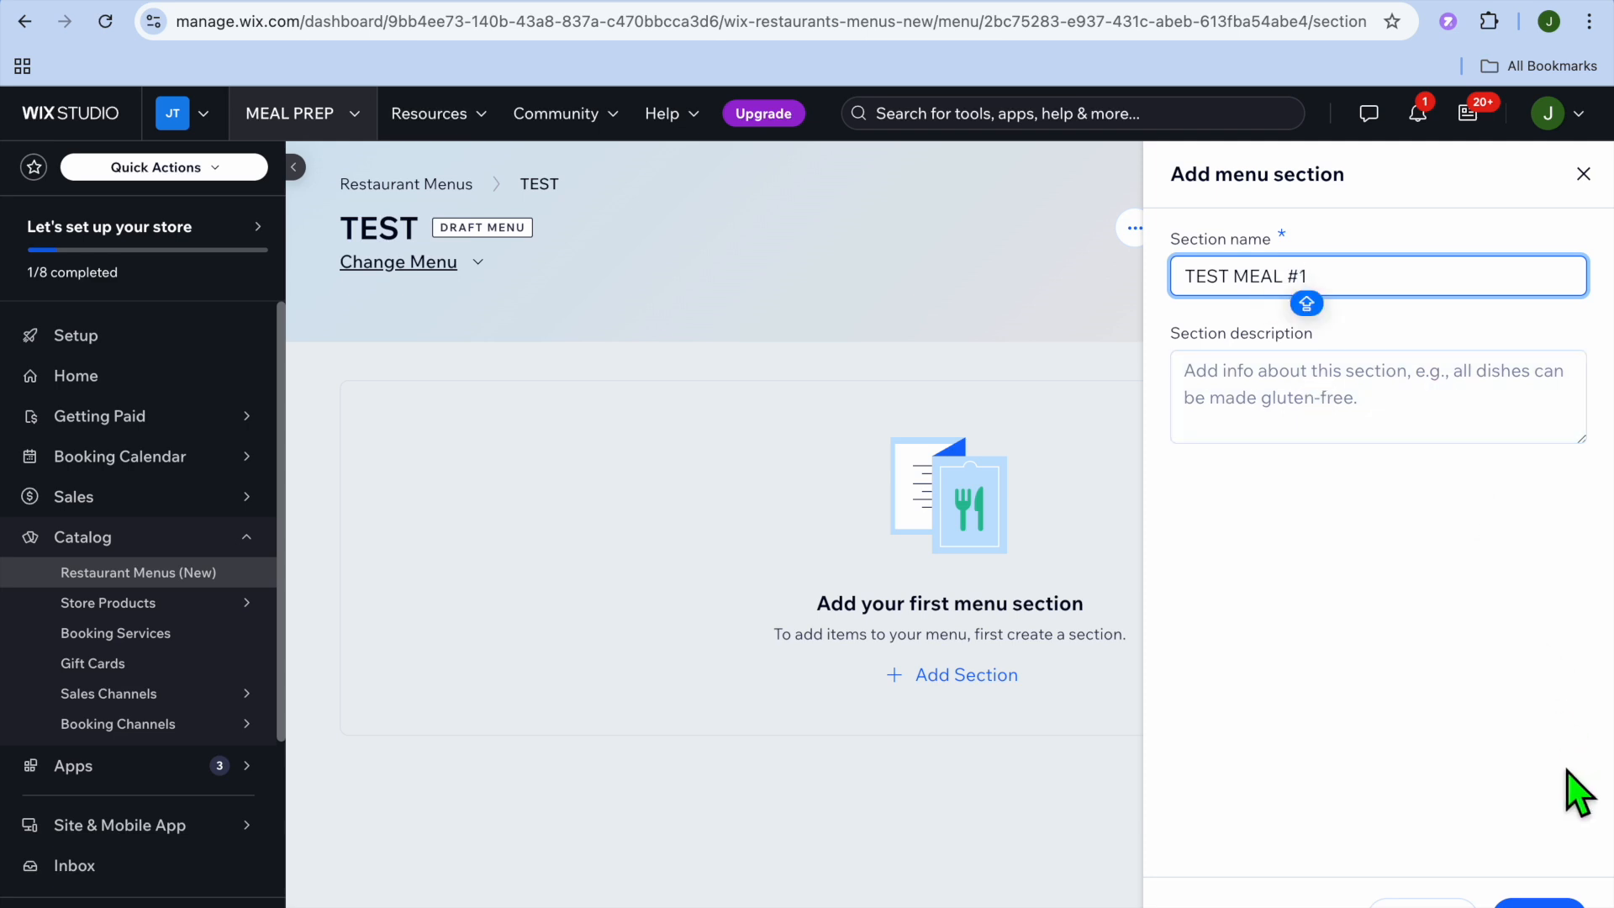
click(1539, 904)
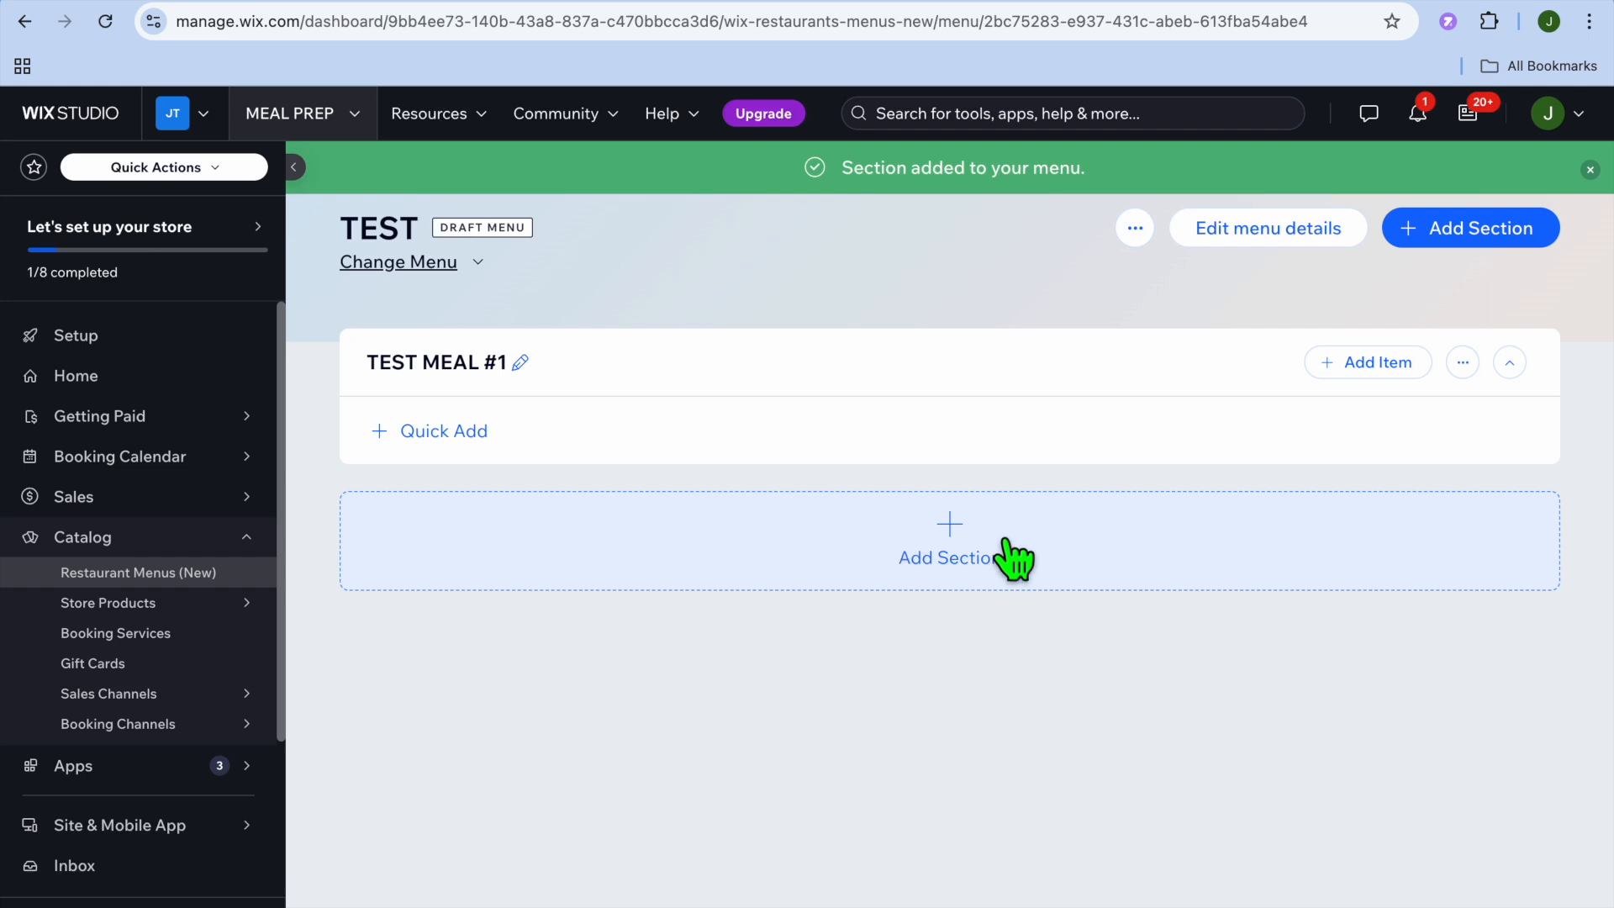
click(949, 523)
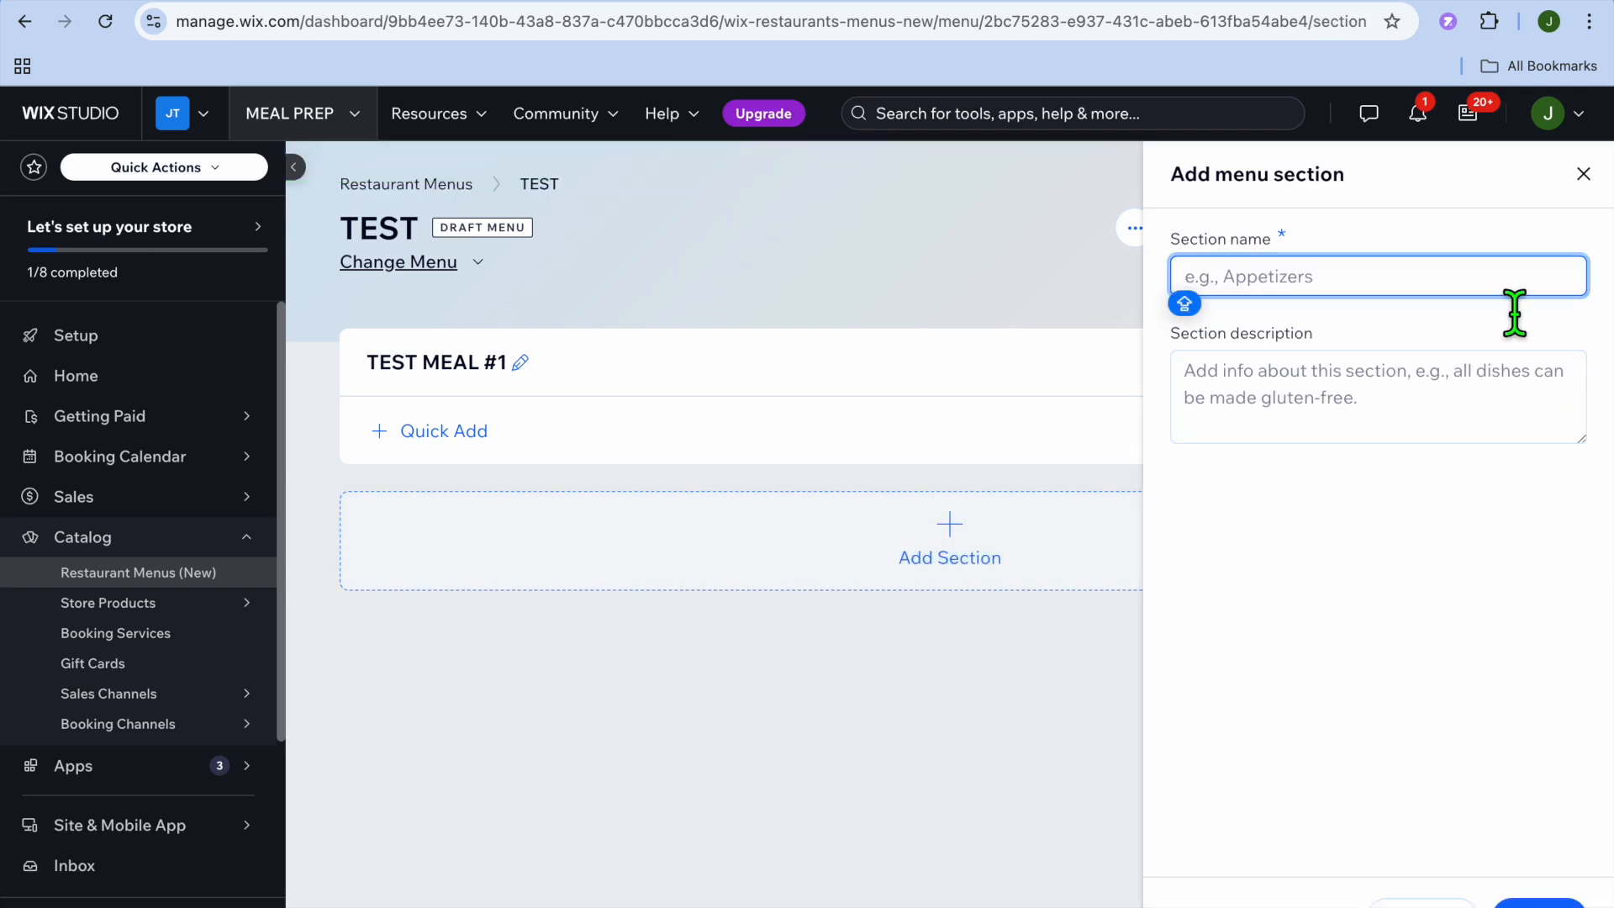
click(1584, 179)
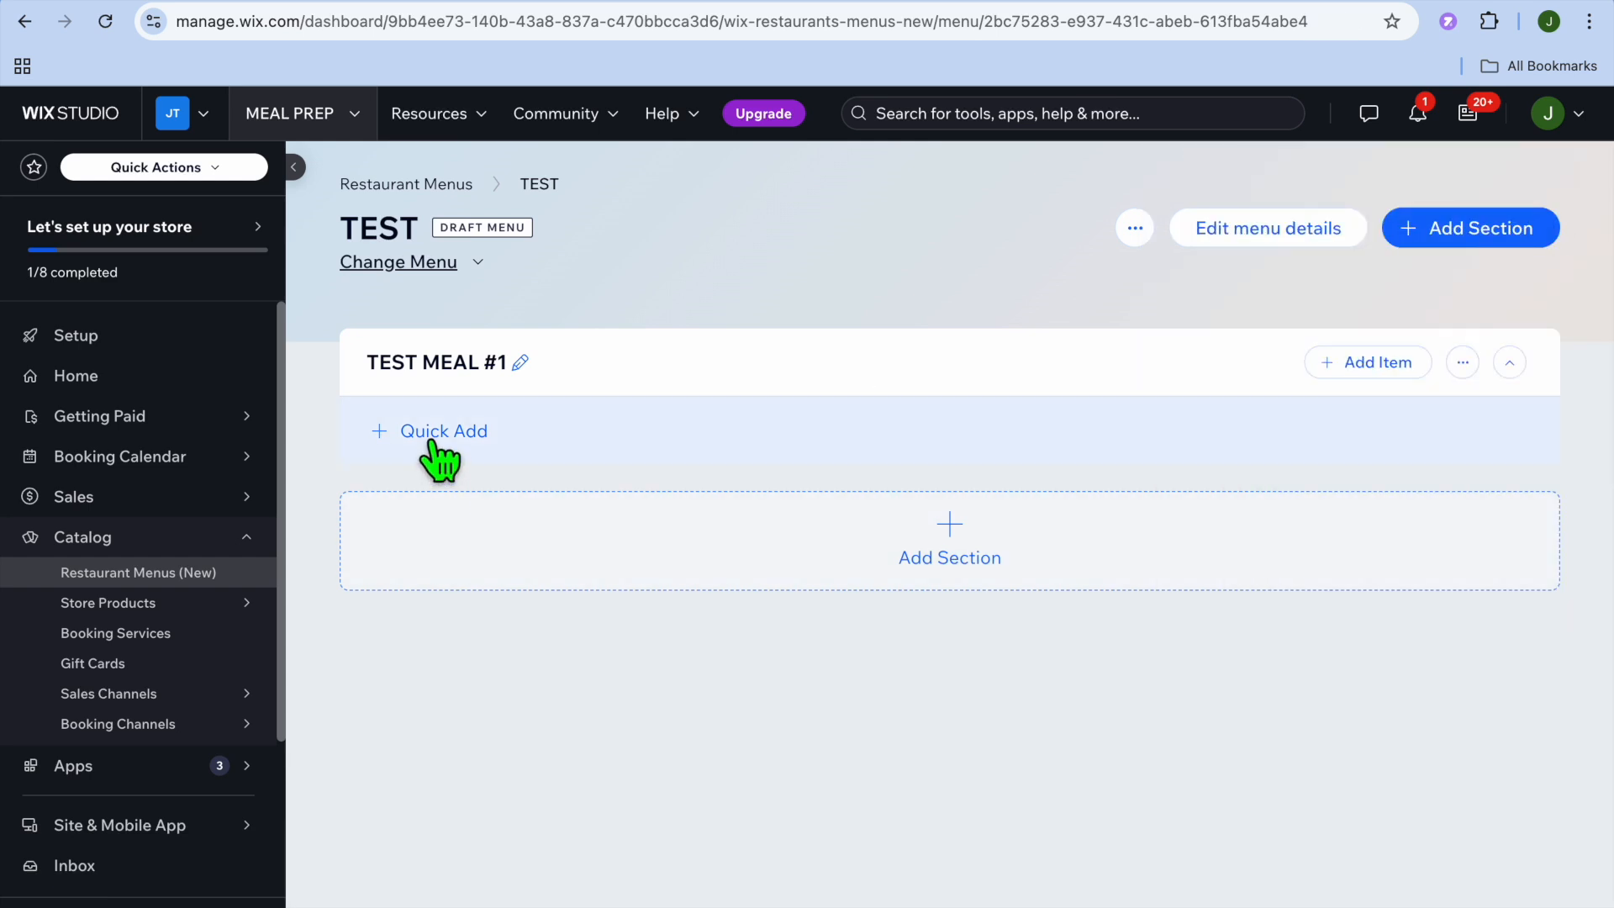
click(432, 432)
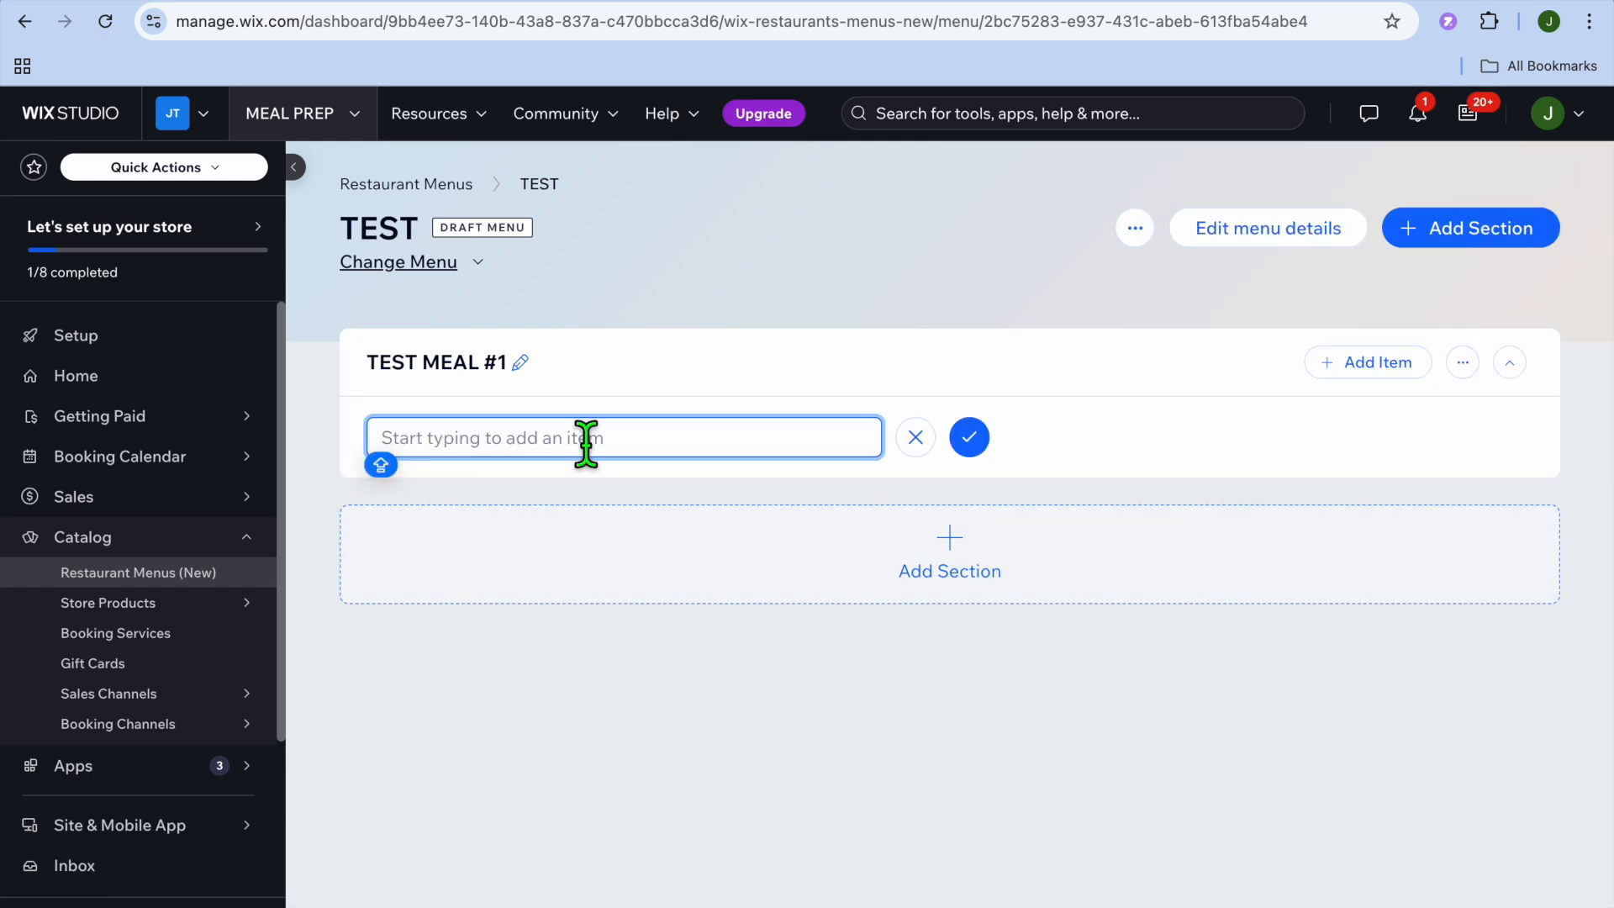
click(697, 673)
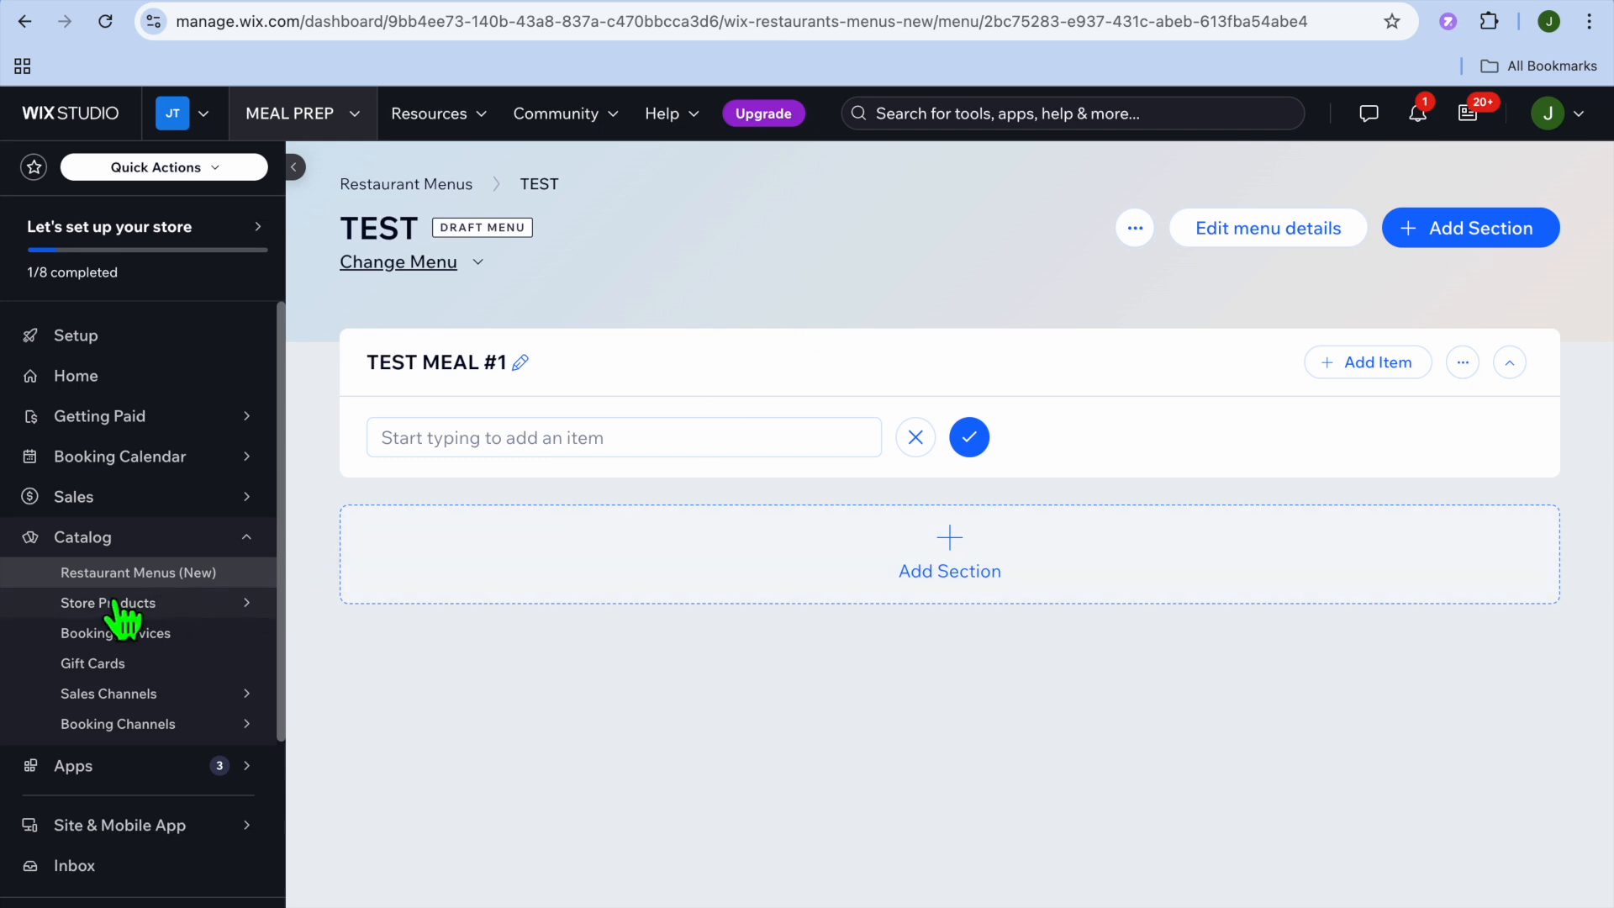
Step: Open the store's product list in the catalog
mouse_move(138, 603)
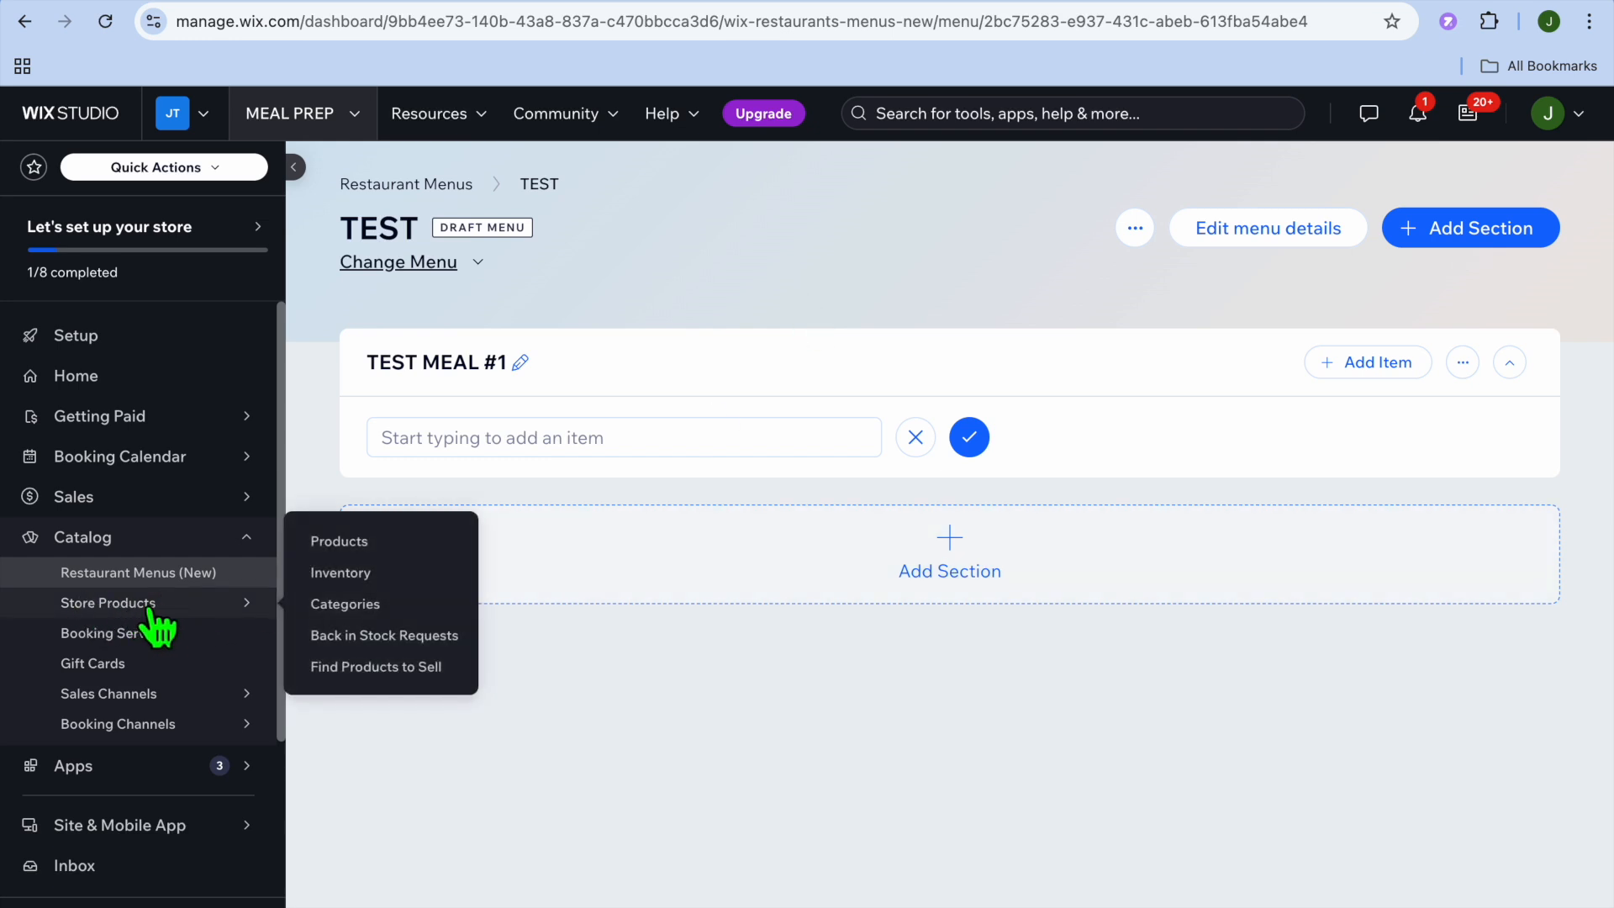
click(132, 607)
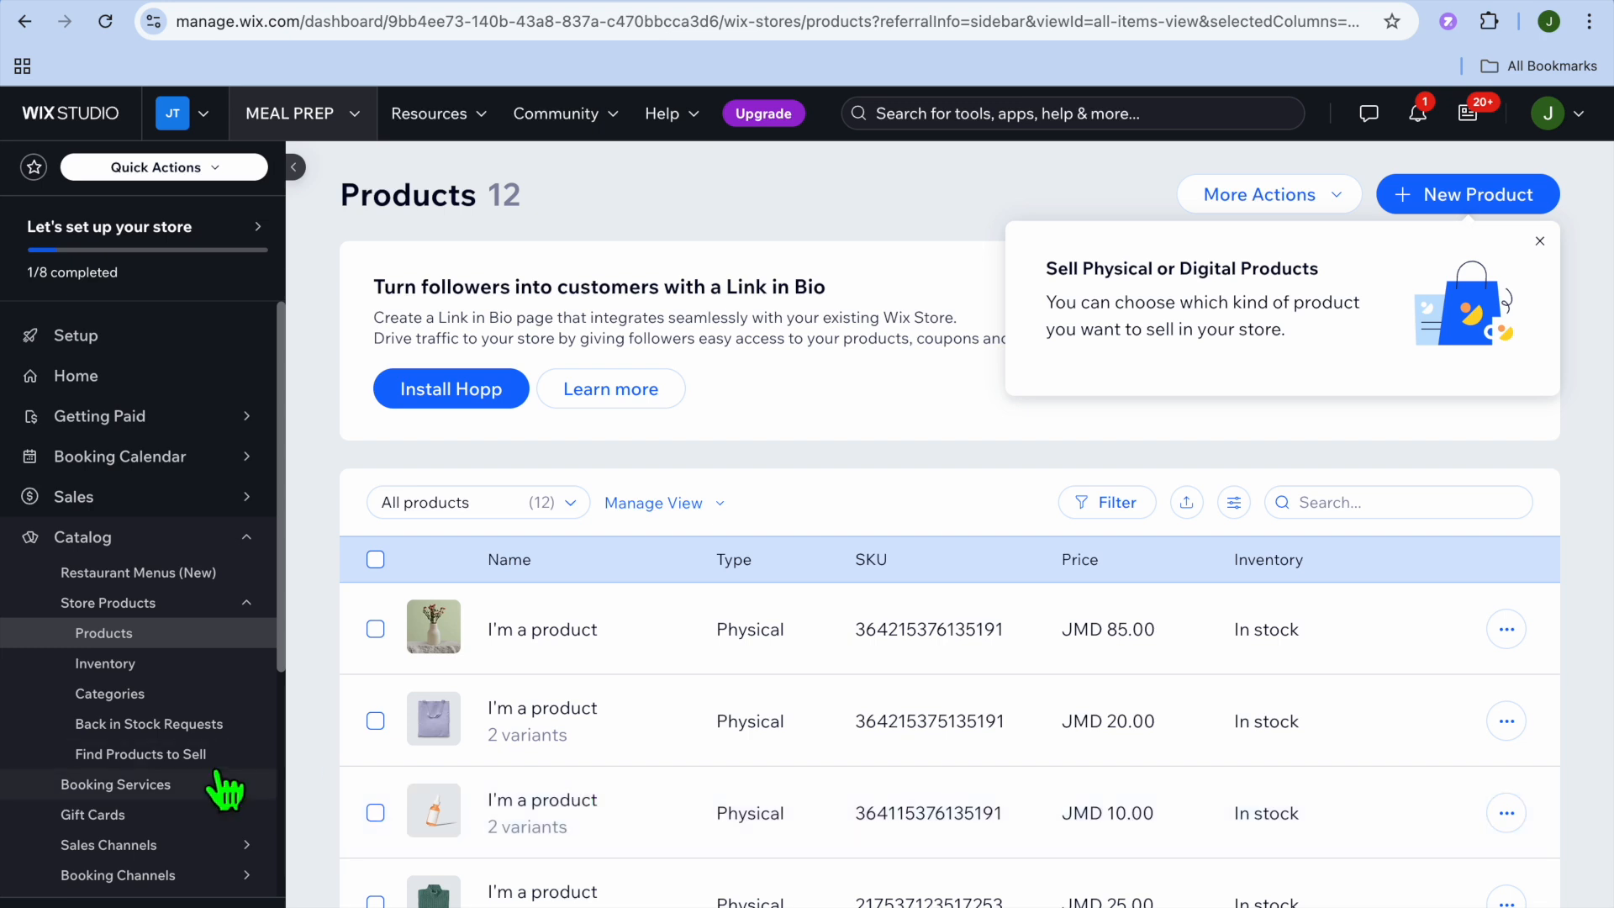
Step: Start a new booking service from scratch and name it CONSULTATION
click(165, 786)
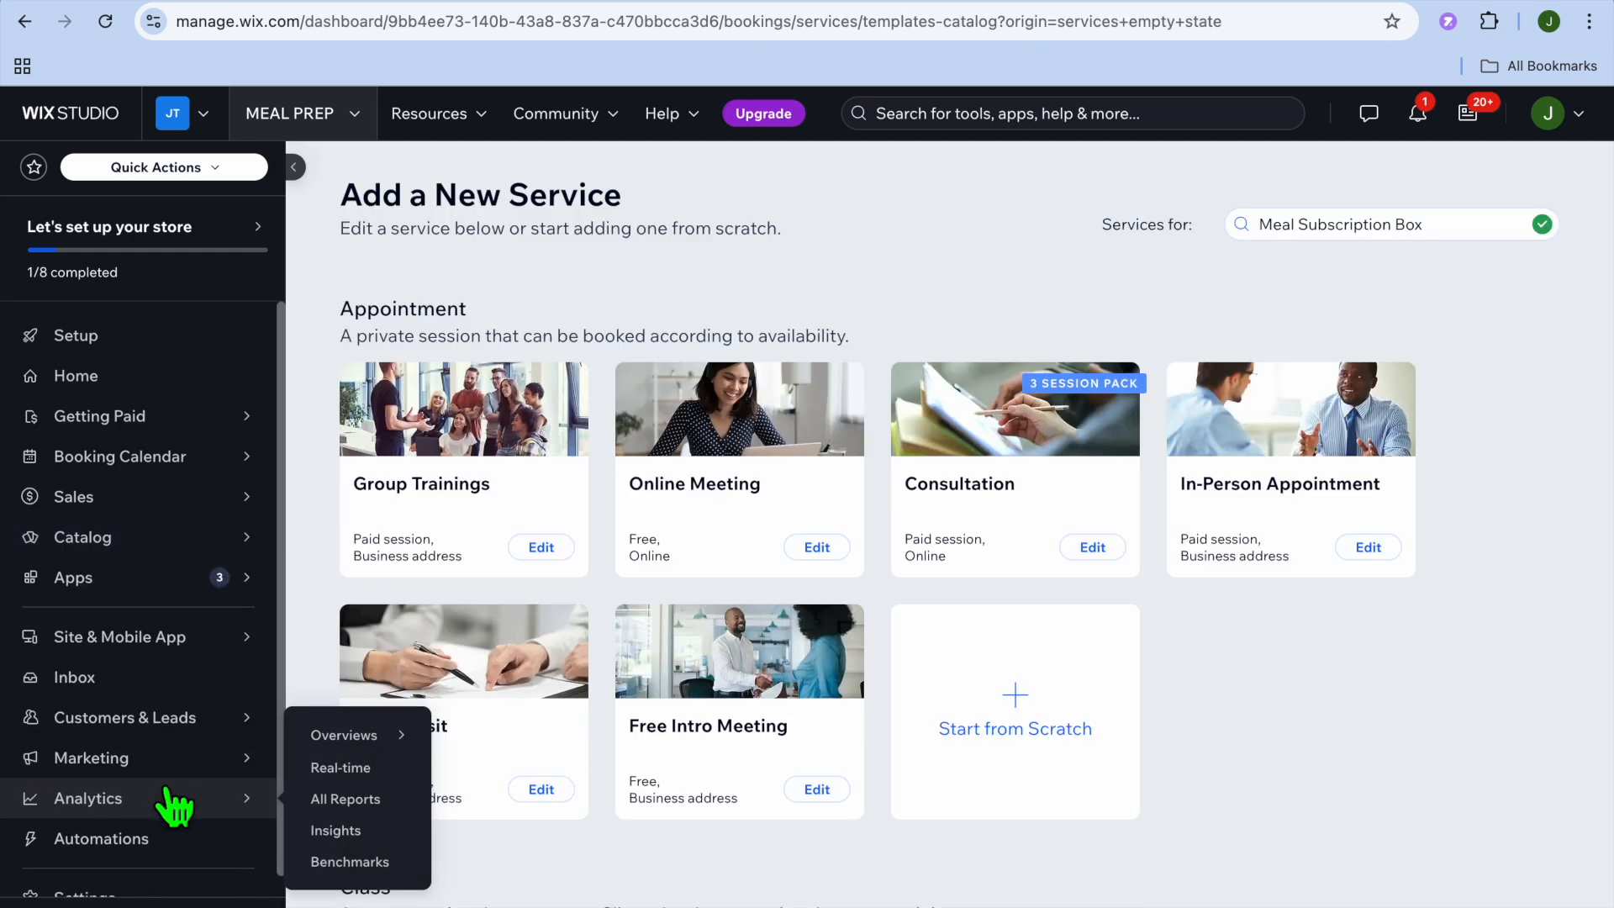
click(1012, 688)
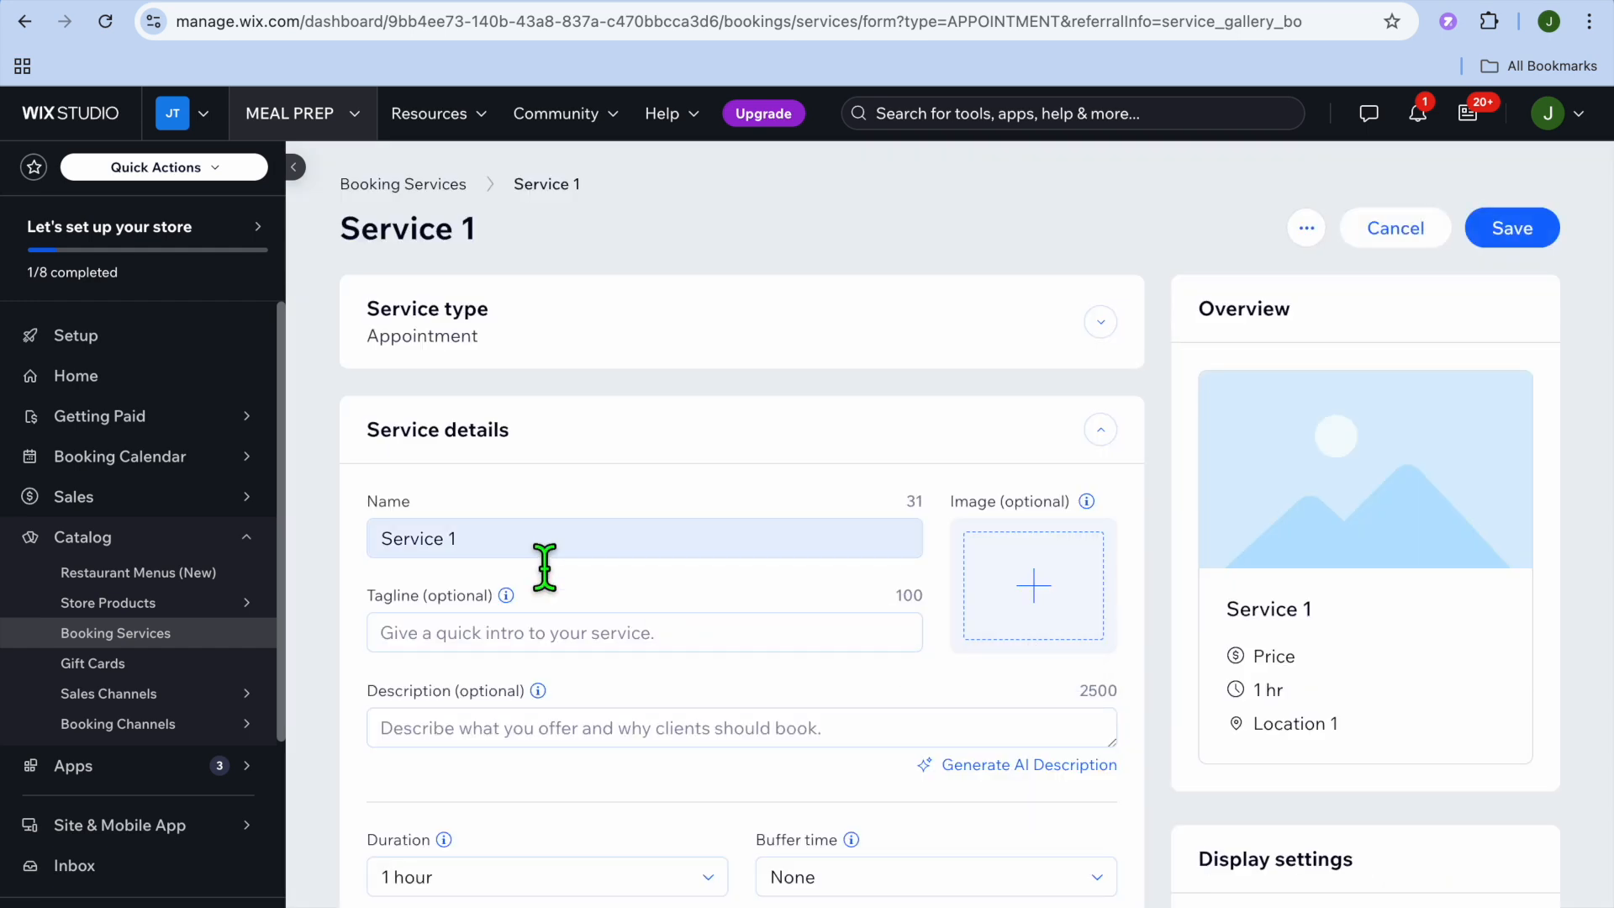
click(544, 551)
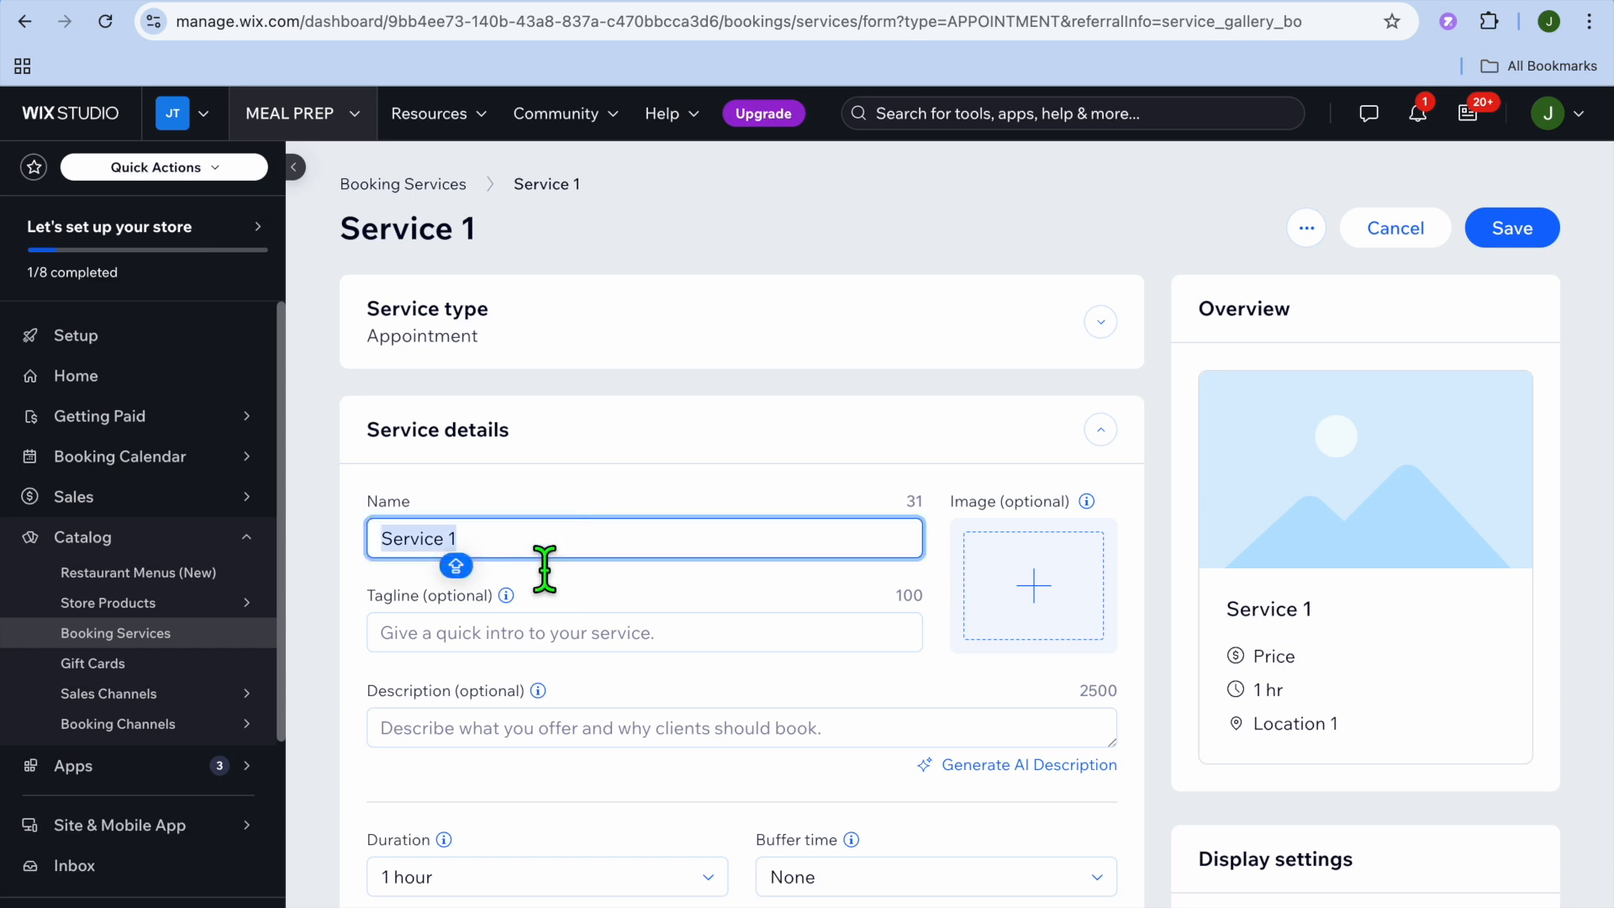
text(CO)
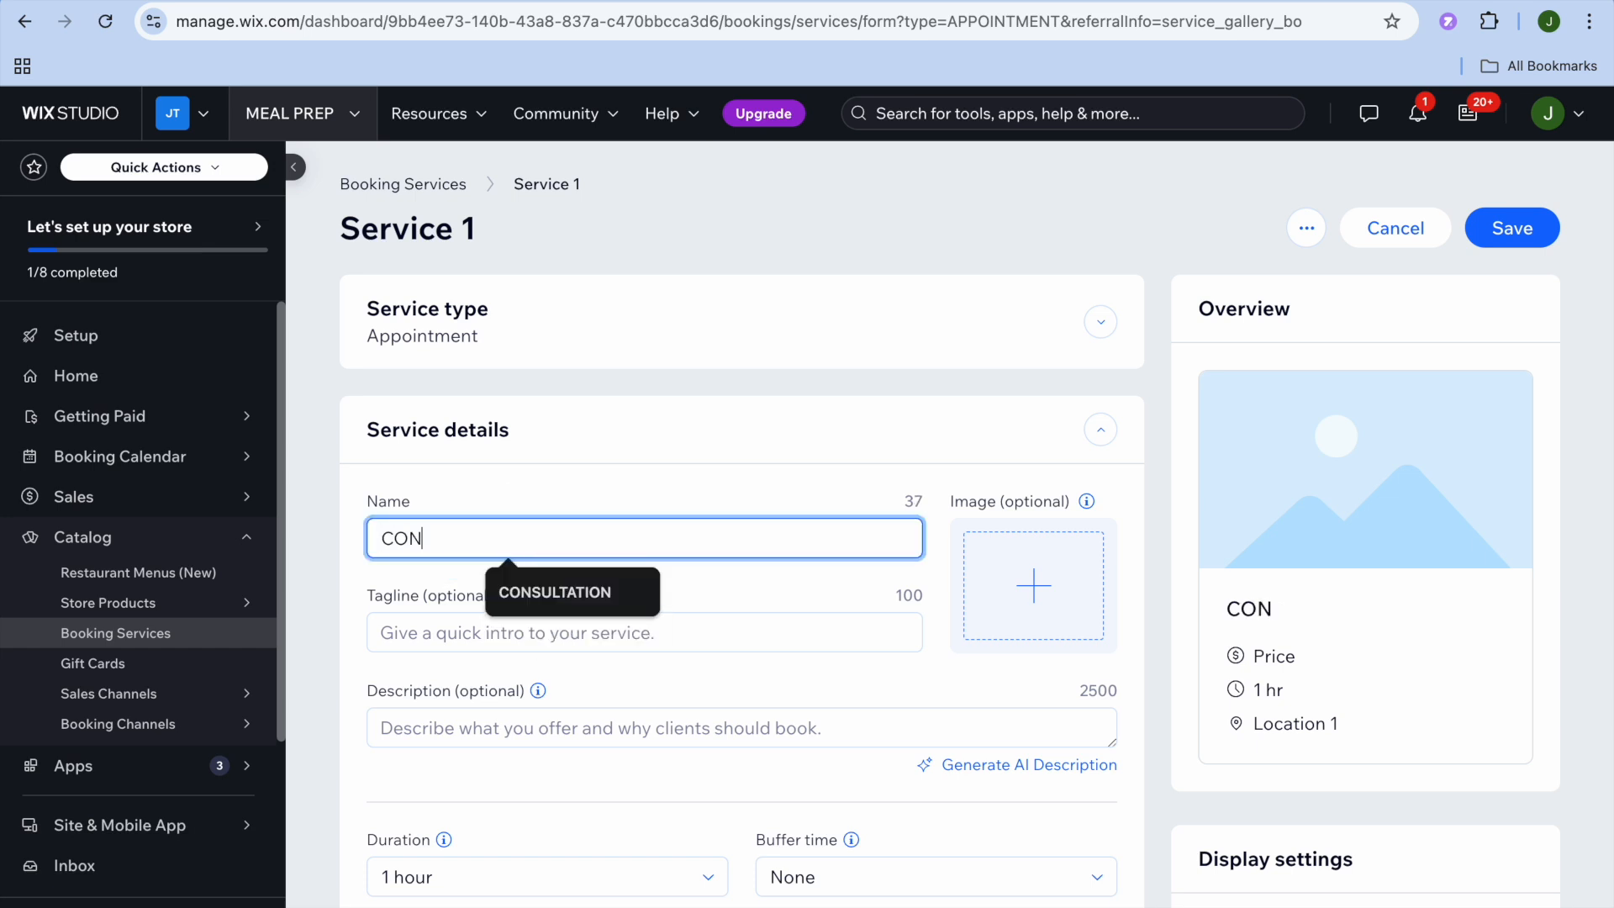
text(N)
click(550, 590)
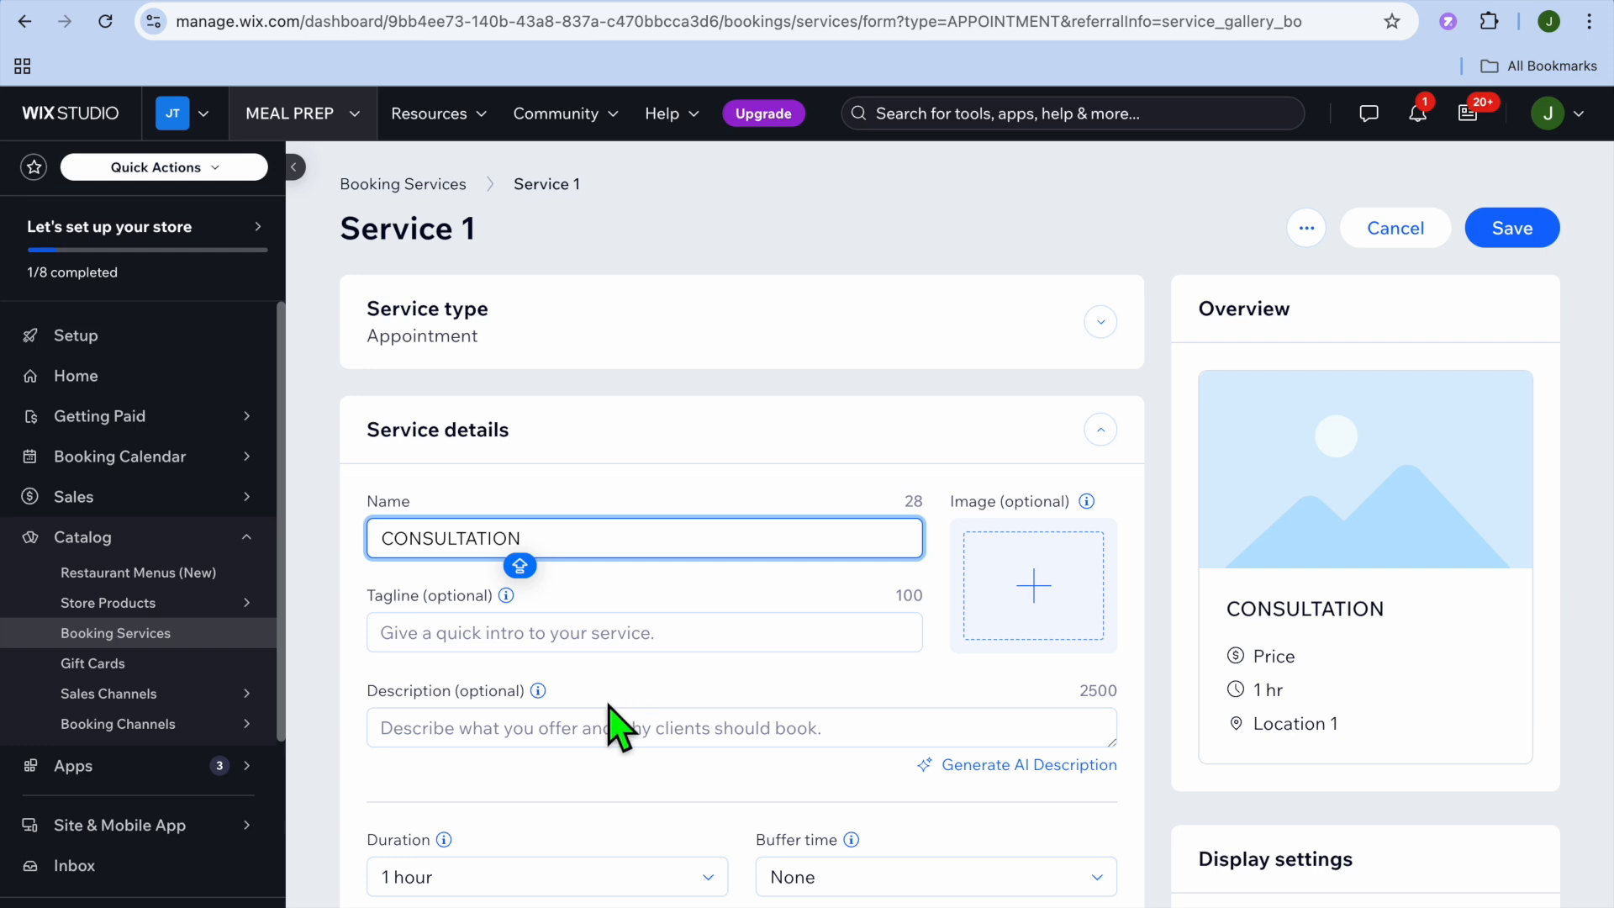
Step: Set the service's fixed price per session to J$100
click(566, 738)
scroll(562, 745, down, 2)
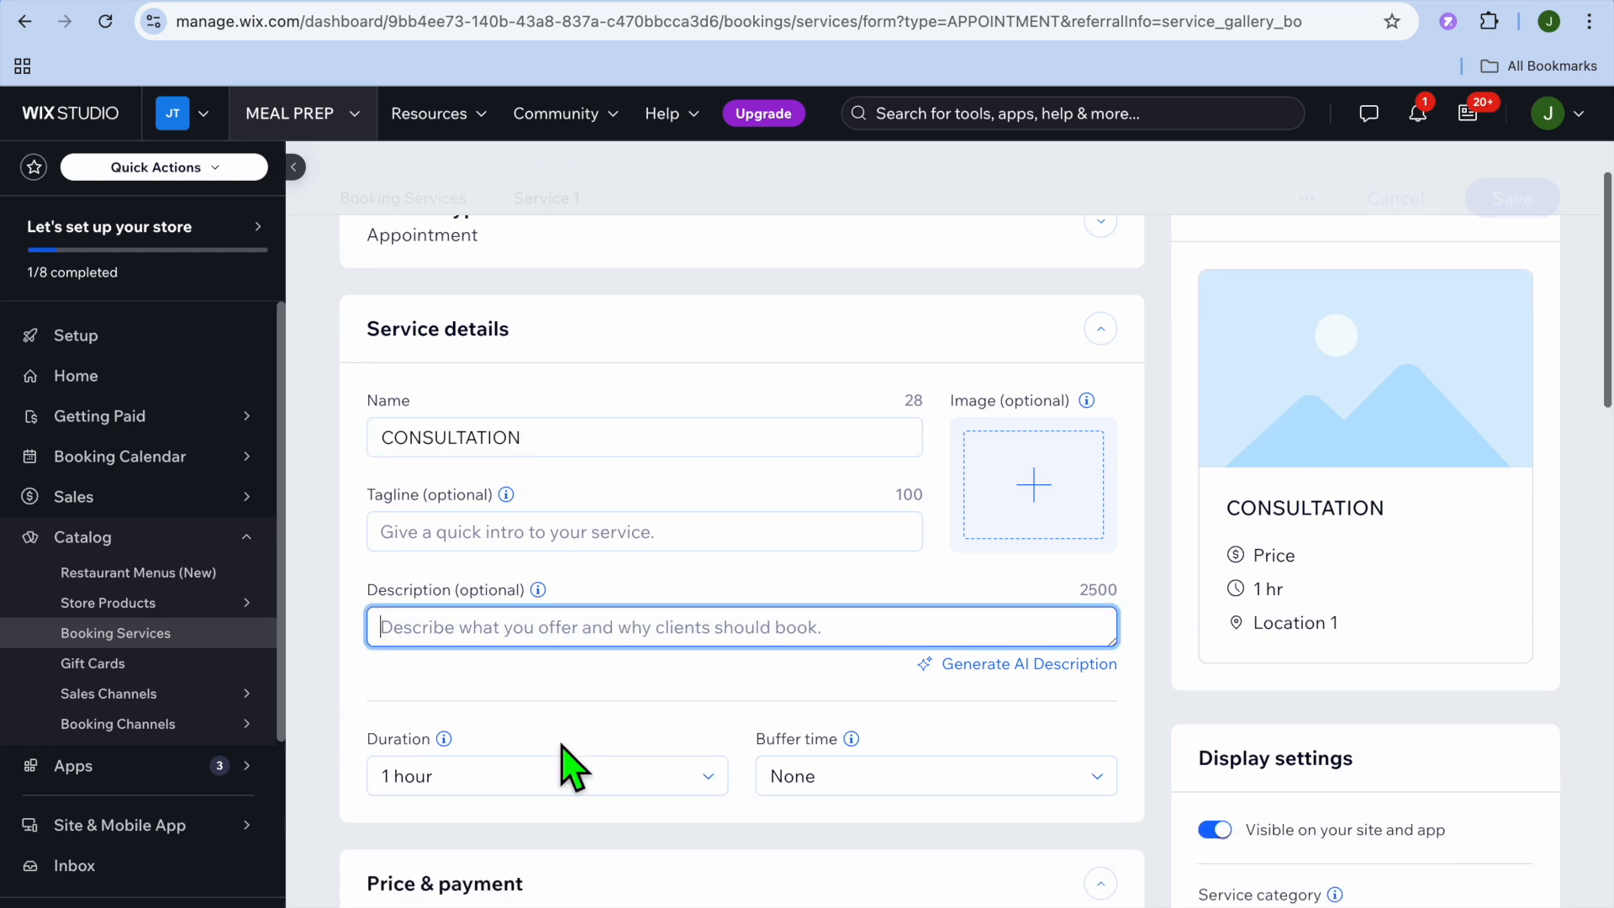
scroll(568, 760, down, 4)
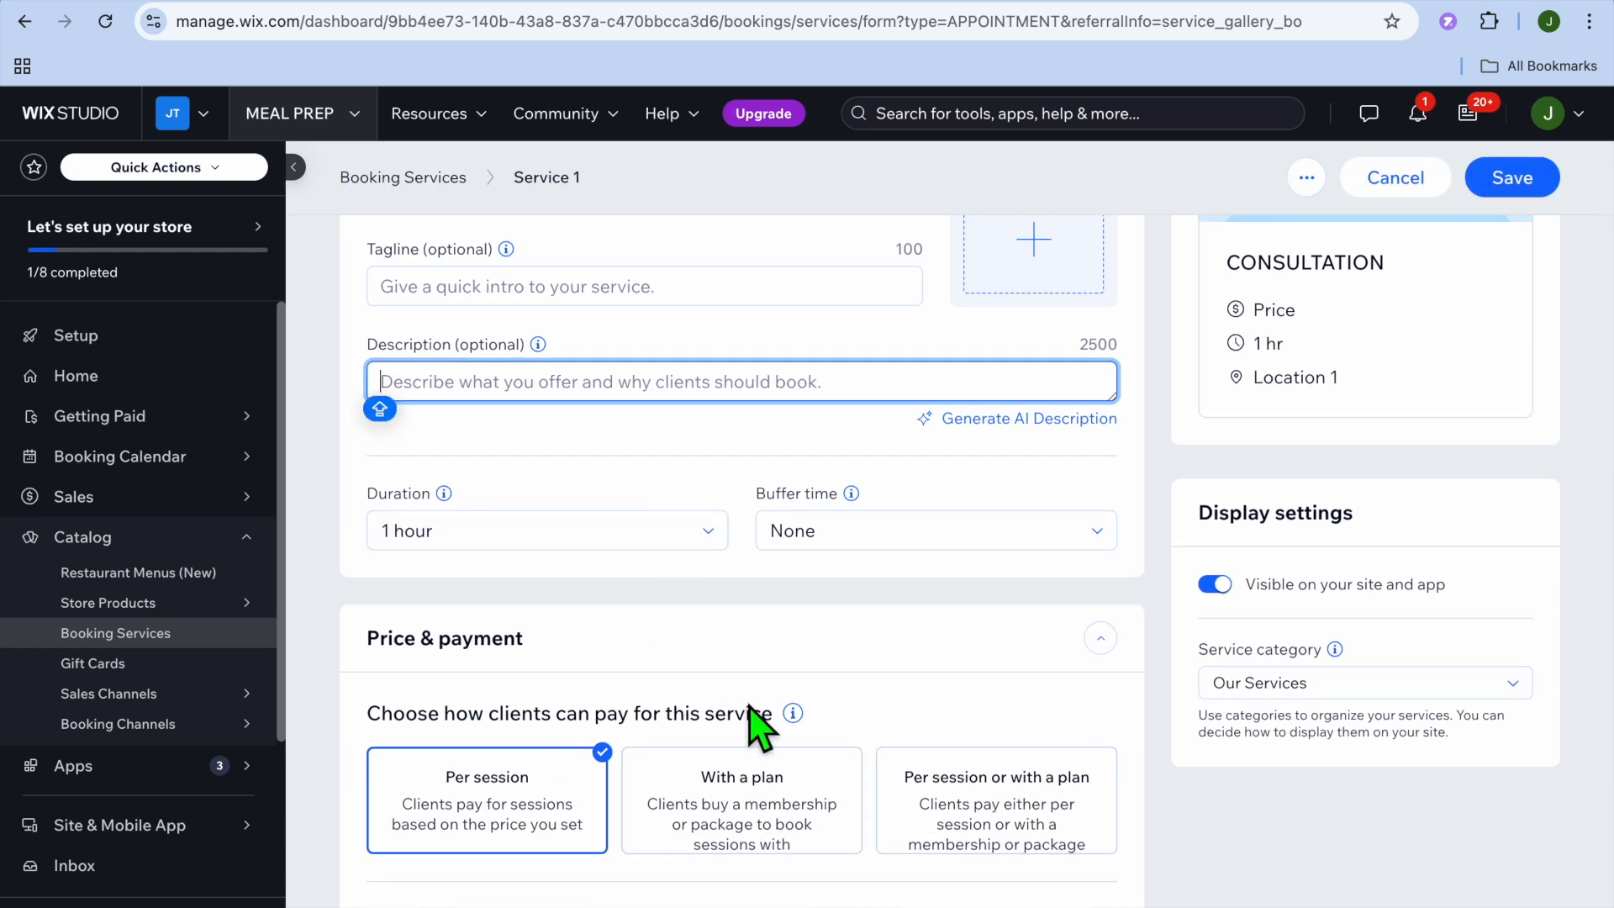
scroll(753, 723, down, 5)
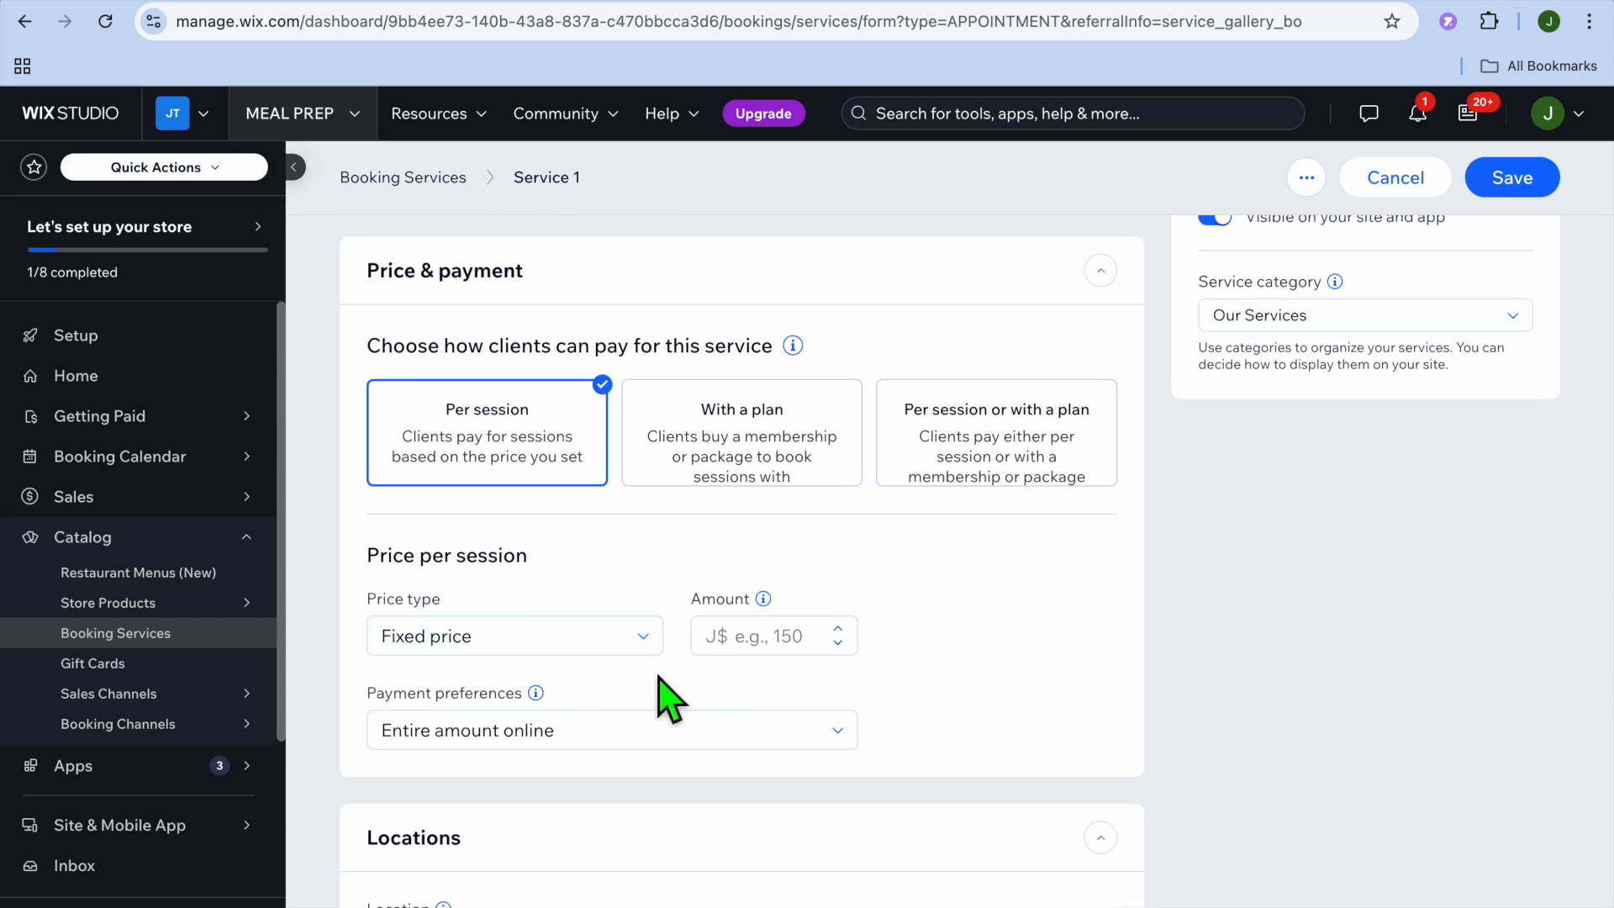
click(749, 648)
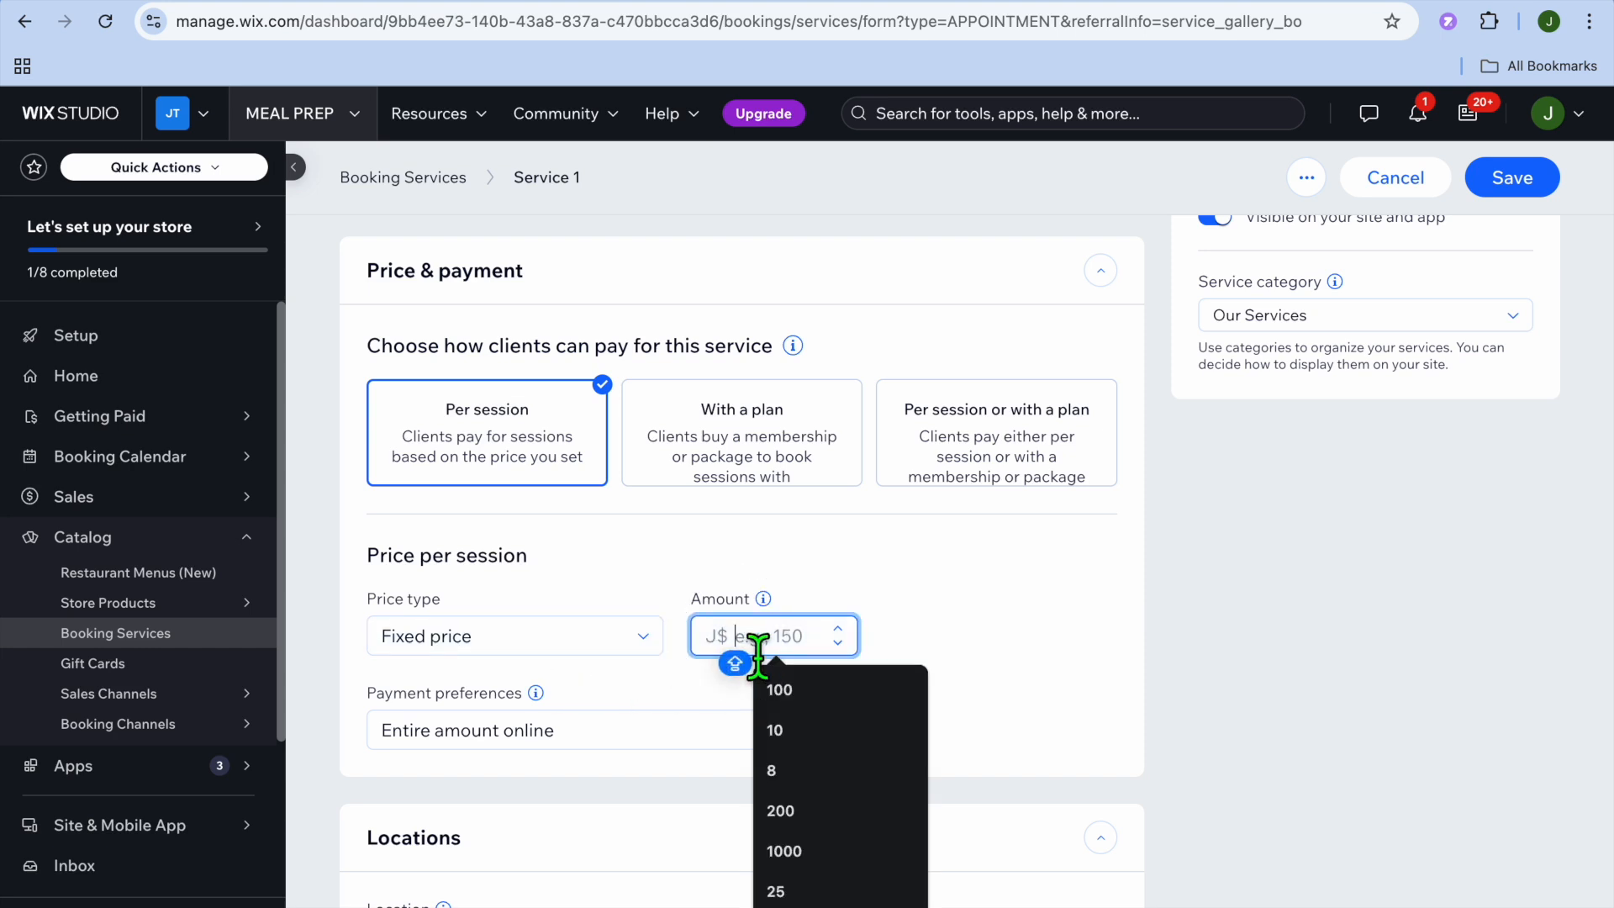
click(830, 714)
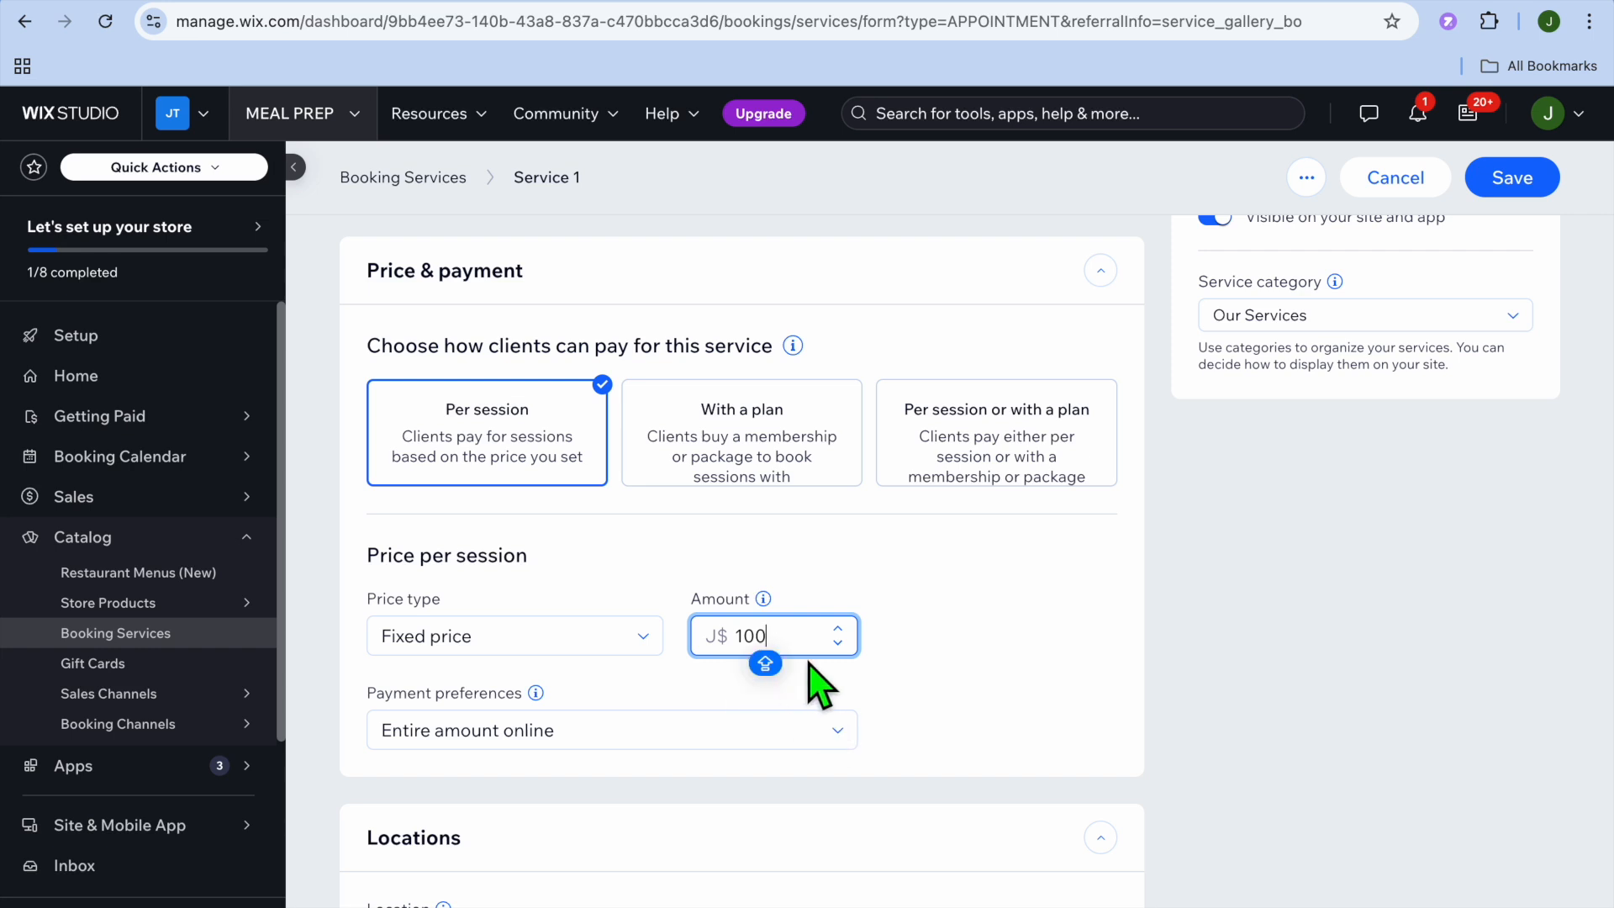
Step: Change the service's price type to Free, save the service and dismiss the upgrade offer
click(644, 645)
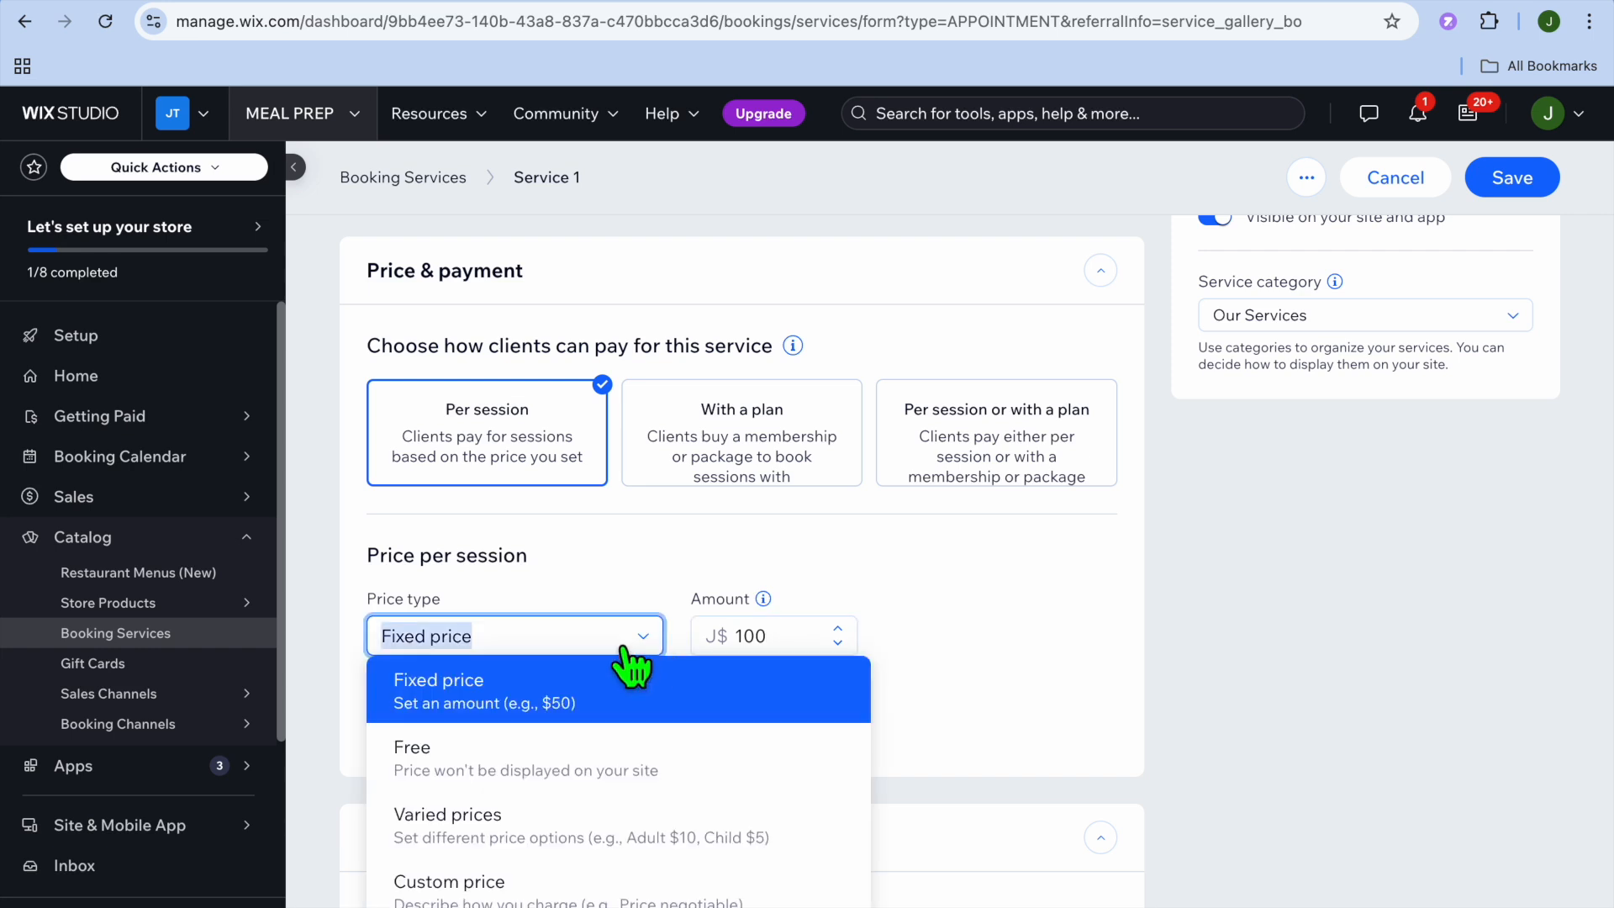
click(607, 773)
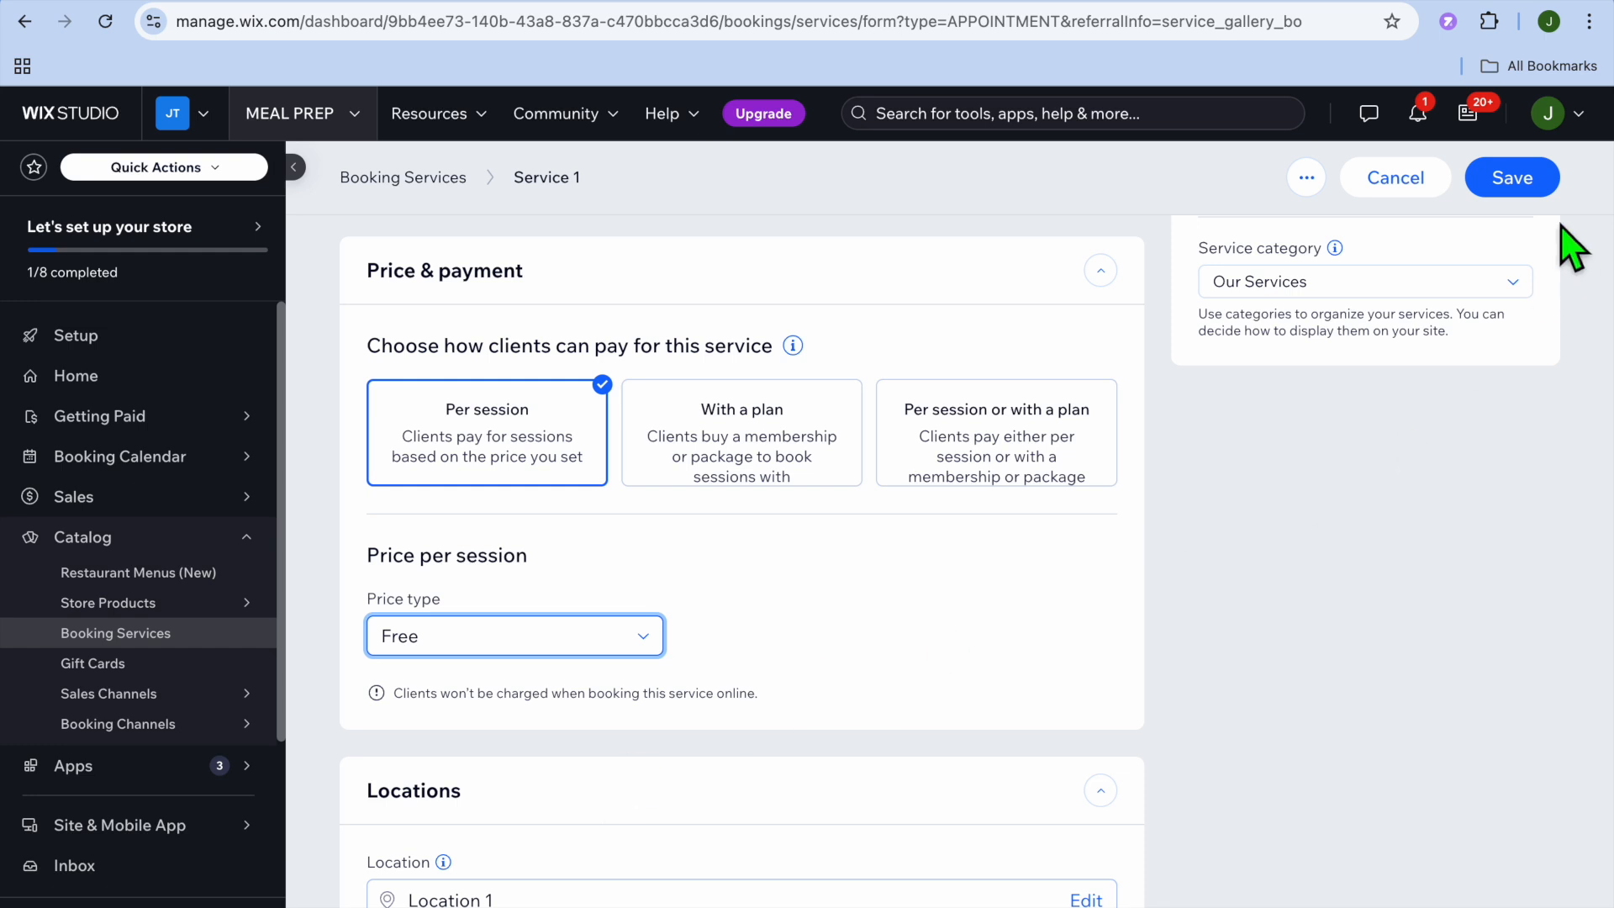
click(1518, 185)
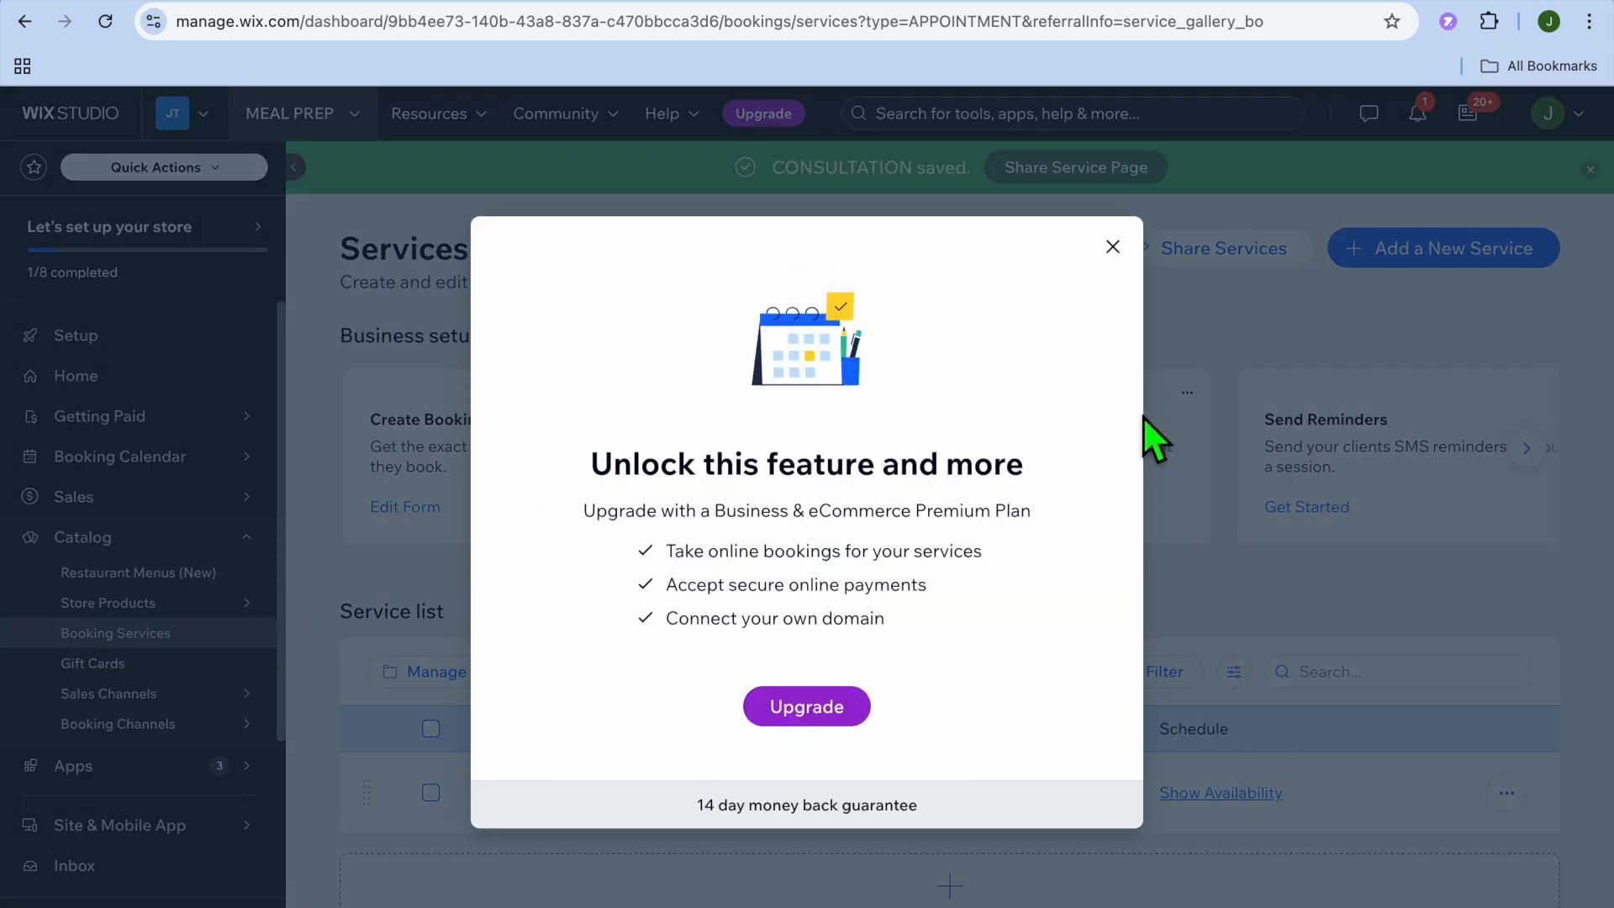
click(1113, 248)
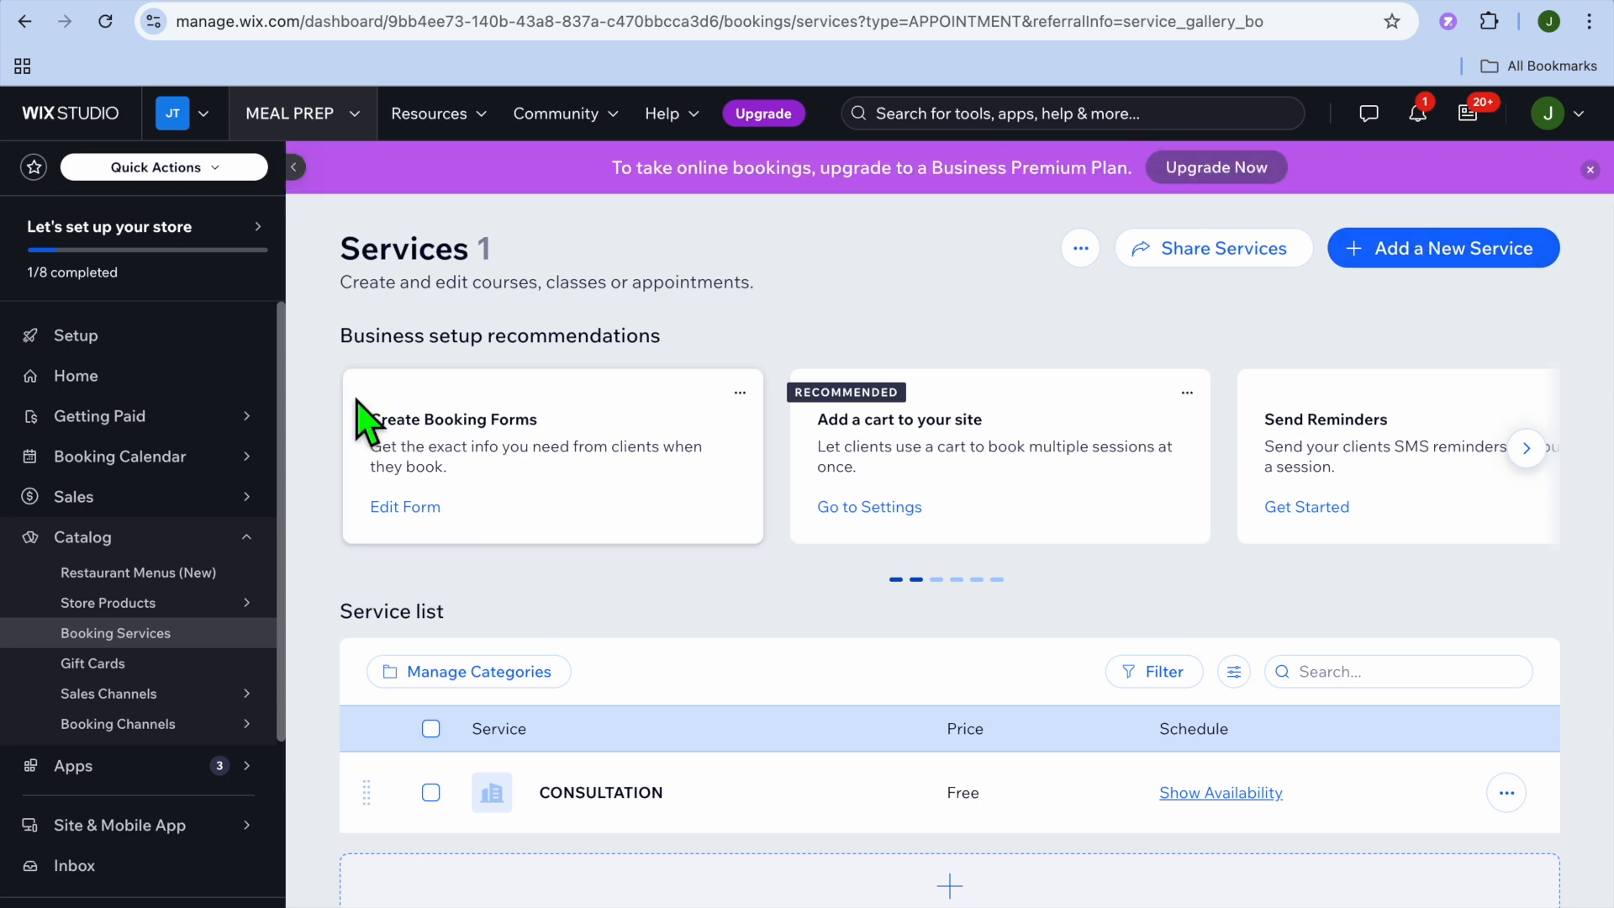
Step: Open the Getting Paid overview and review the ways the business can collect payments
mouse_move(105, 429)
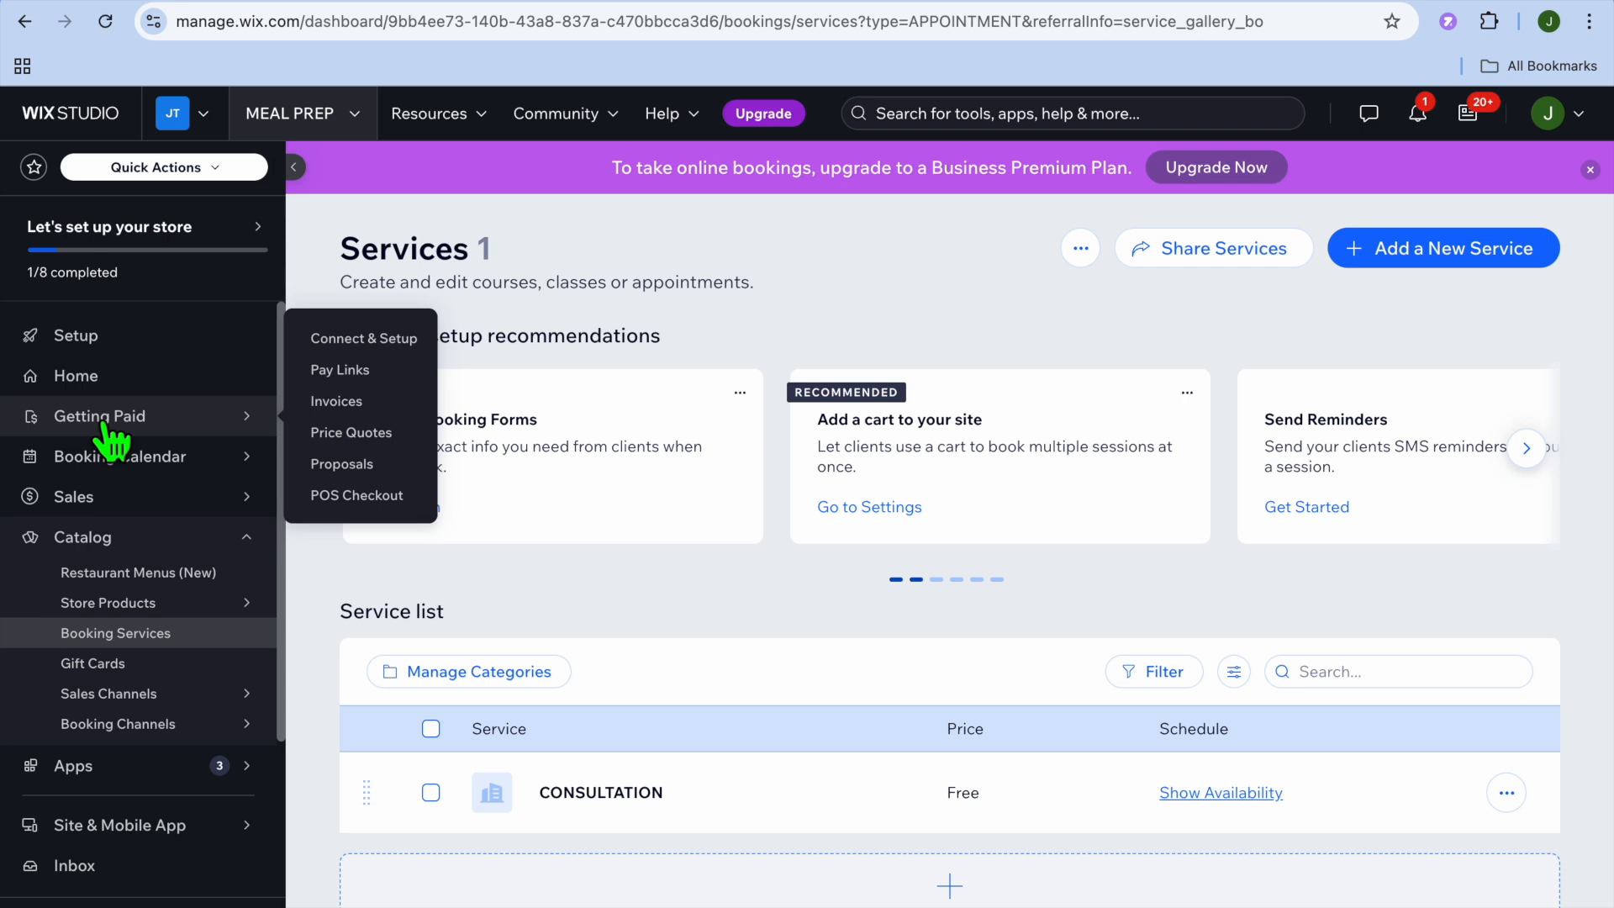
click(102, 429)
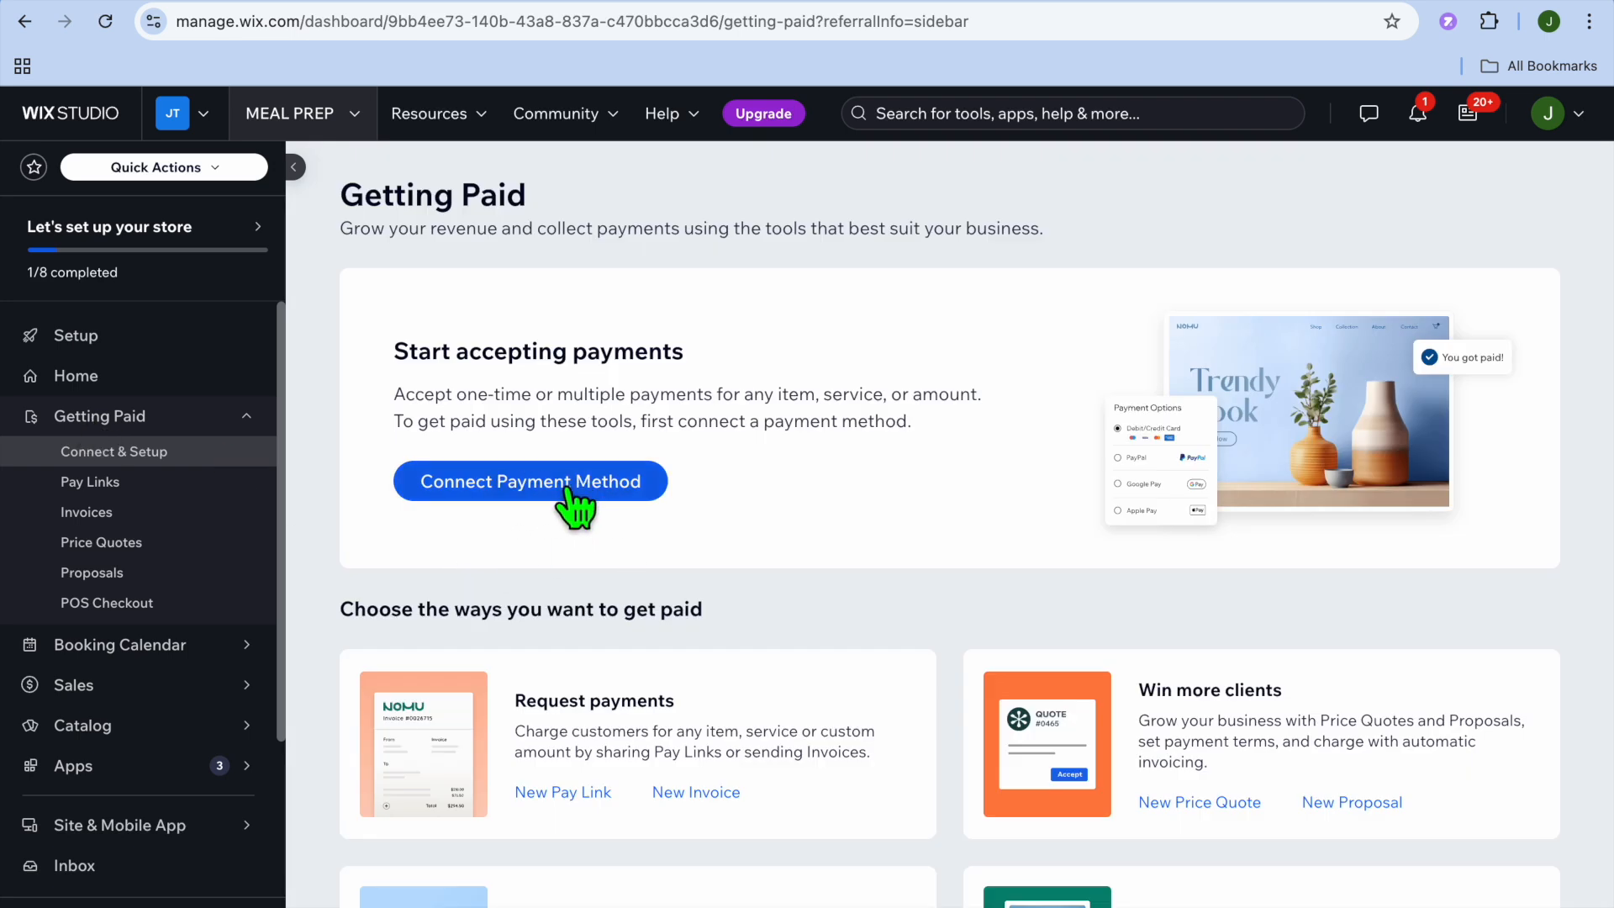
scroll(576, 504, down, 2)
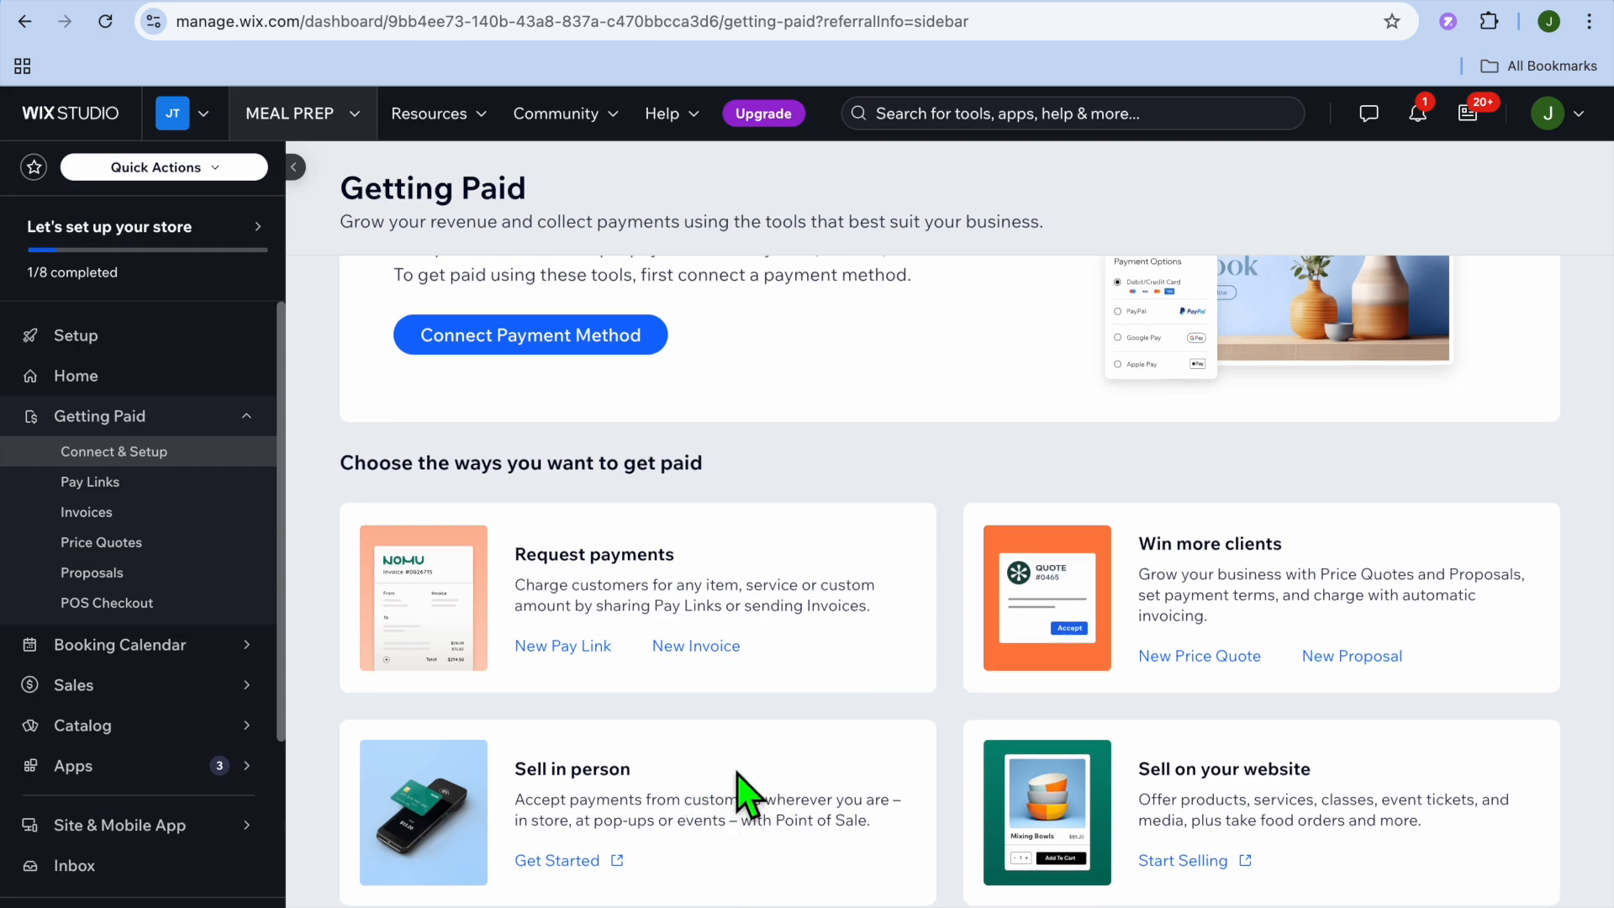
scroll(746, 794, up, 2)
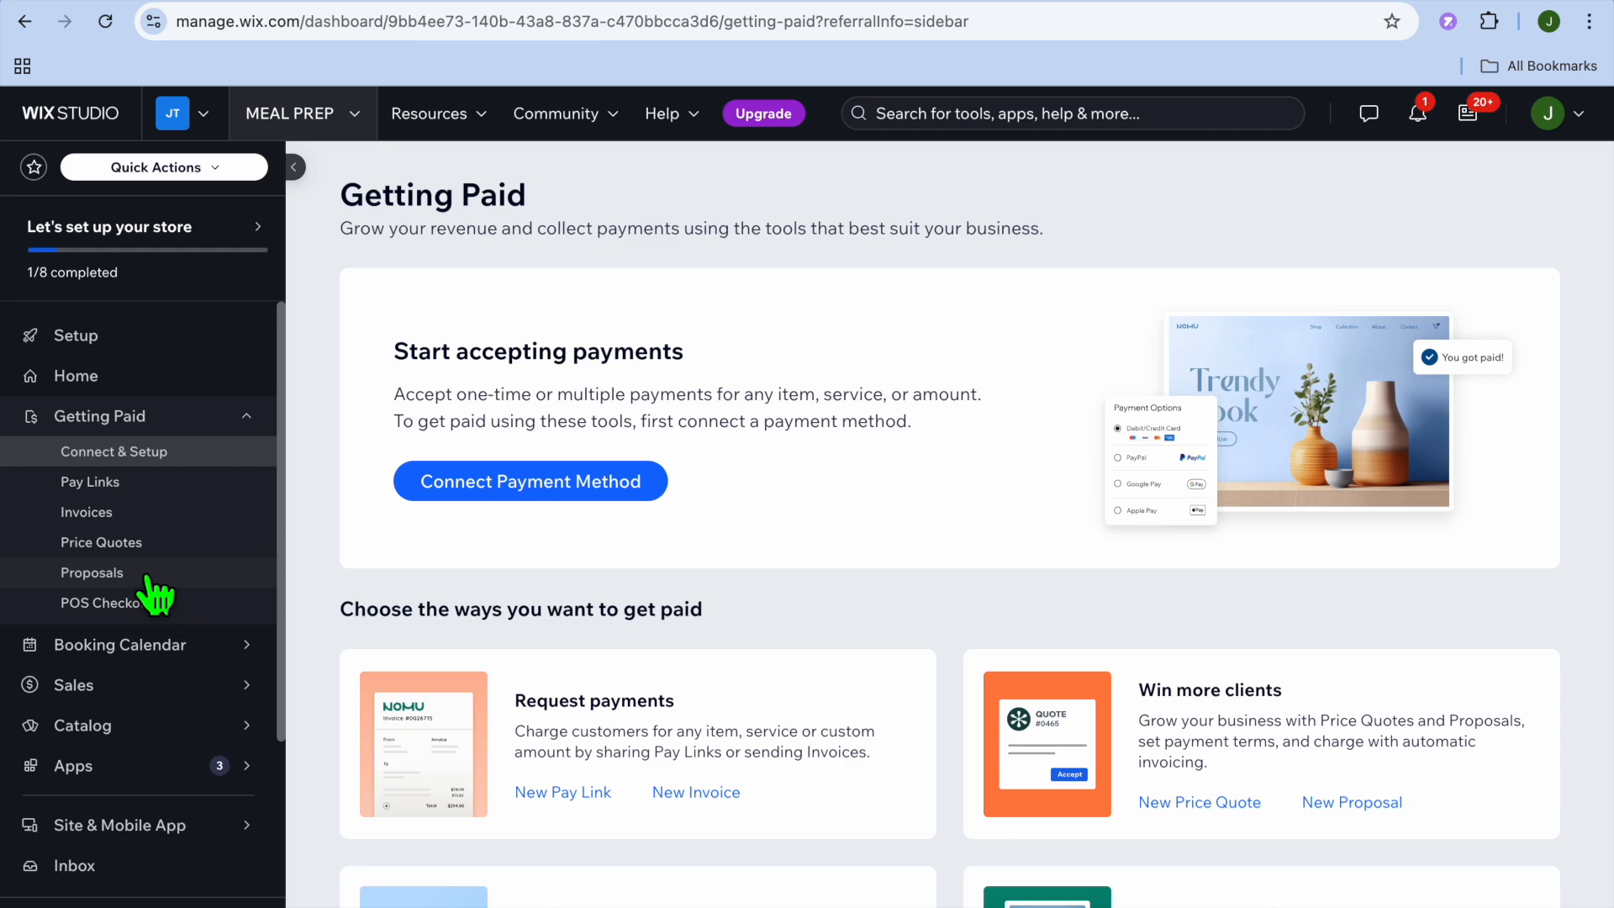
Step: Review the payment methods that can be connected, including the additional options, and dismiss the business location prompt
click(522, 486)
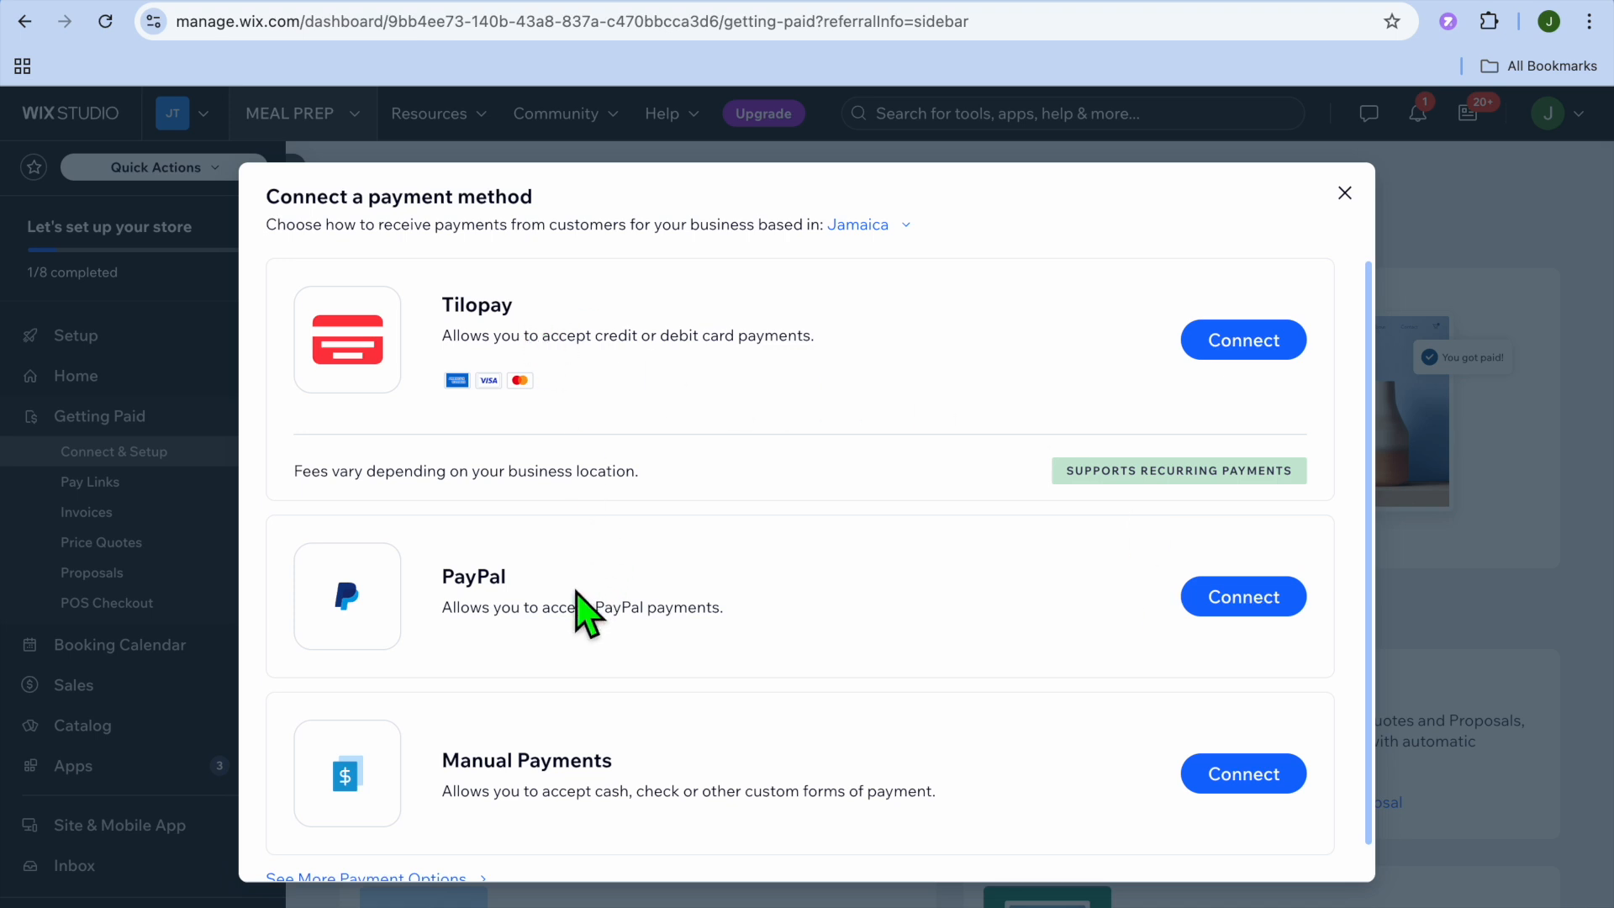
scroll(588, 794, down, 1)
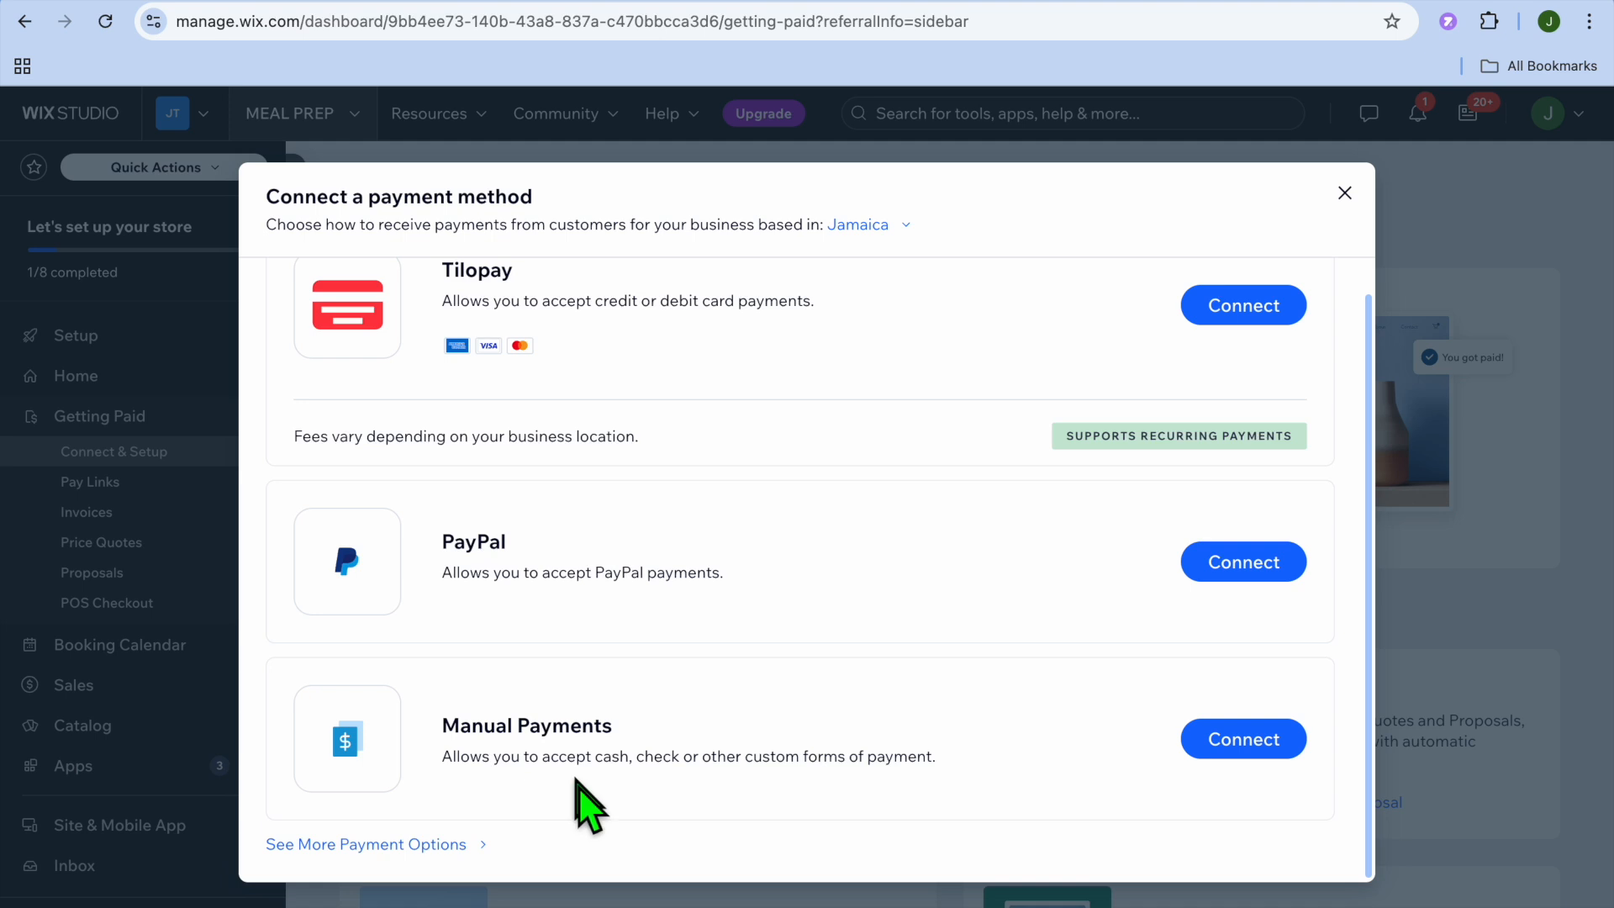
click(426, 844)
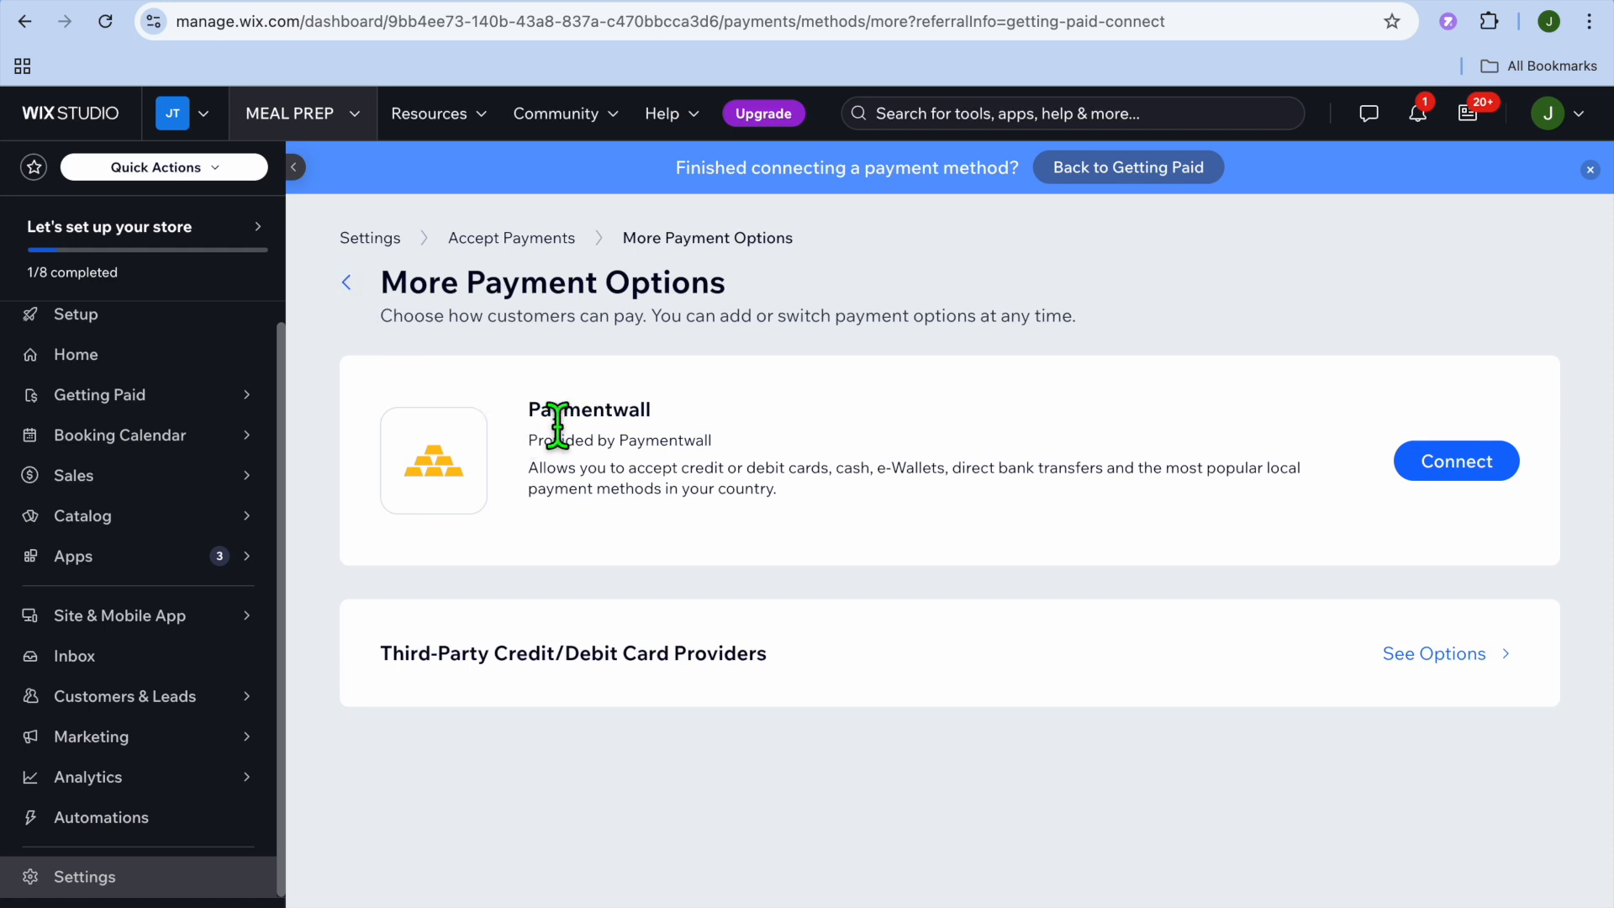
click(347, 286)
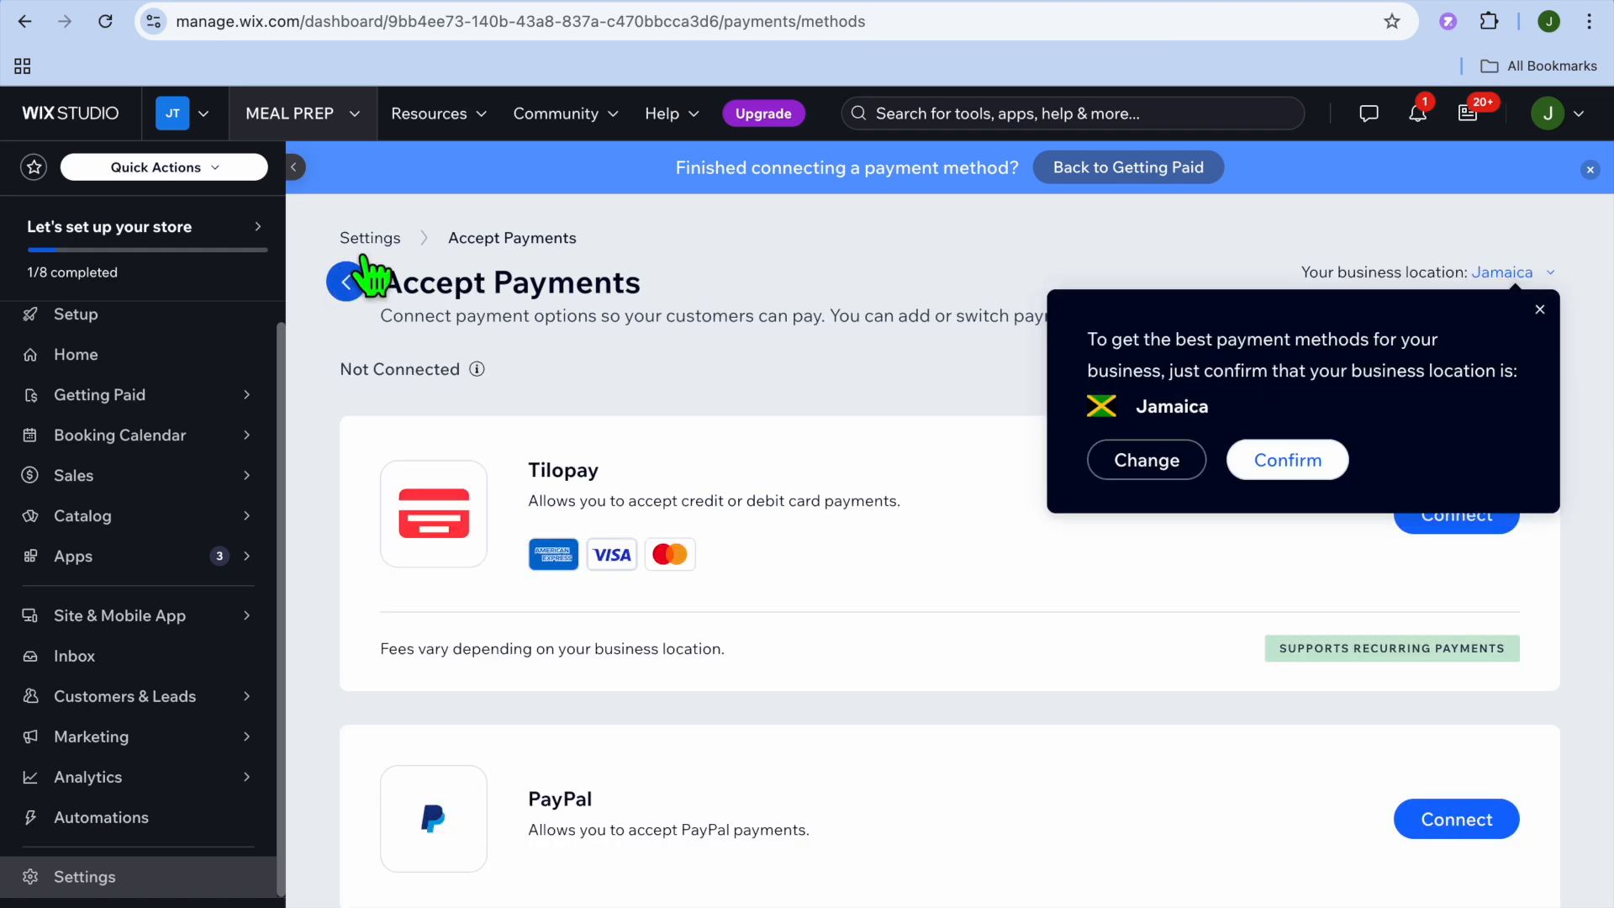
click(1544, 313)
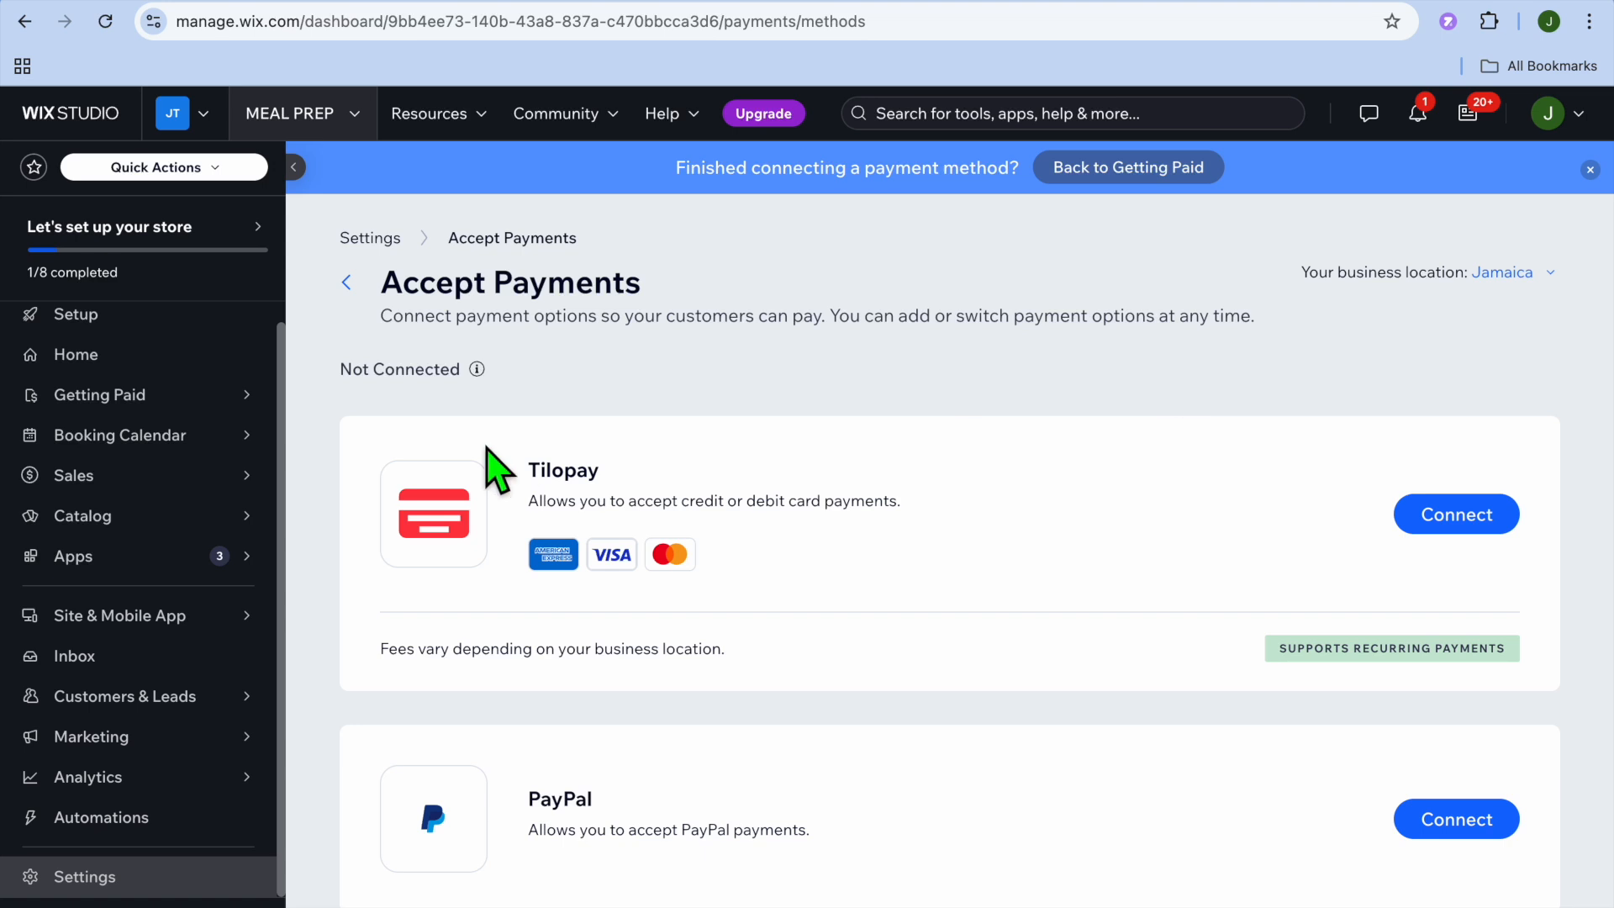
Step: Return to the store setup checklist and start designing the site to reach the template gallery
mouse_move(227, 477)
scroll(227, 475, up, 1)
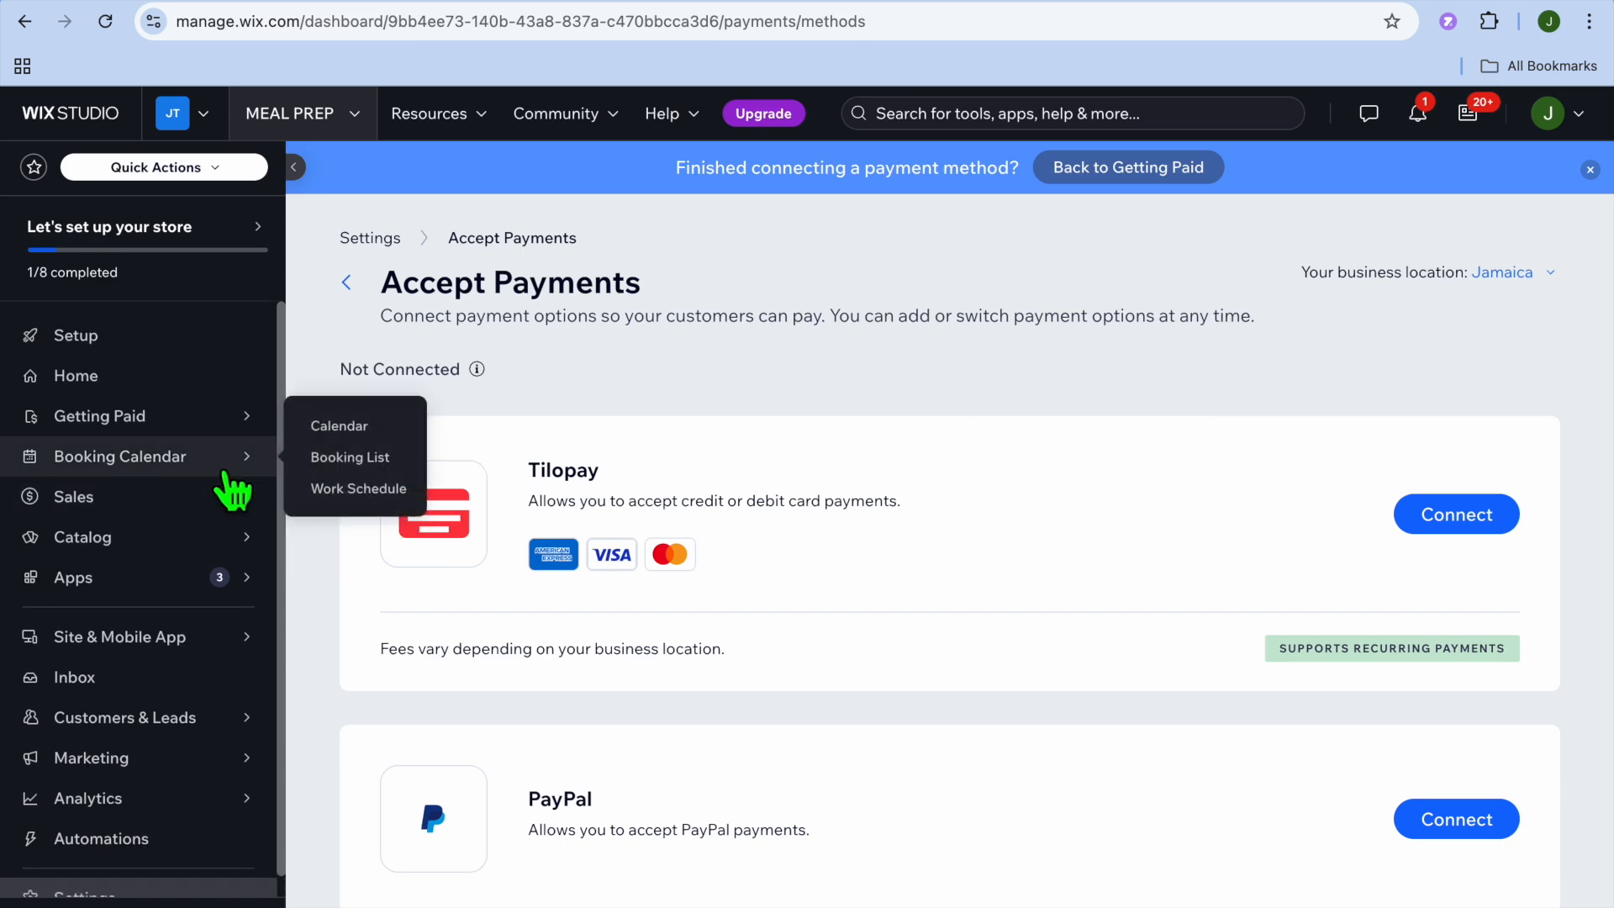
click(92, 336)
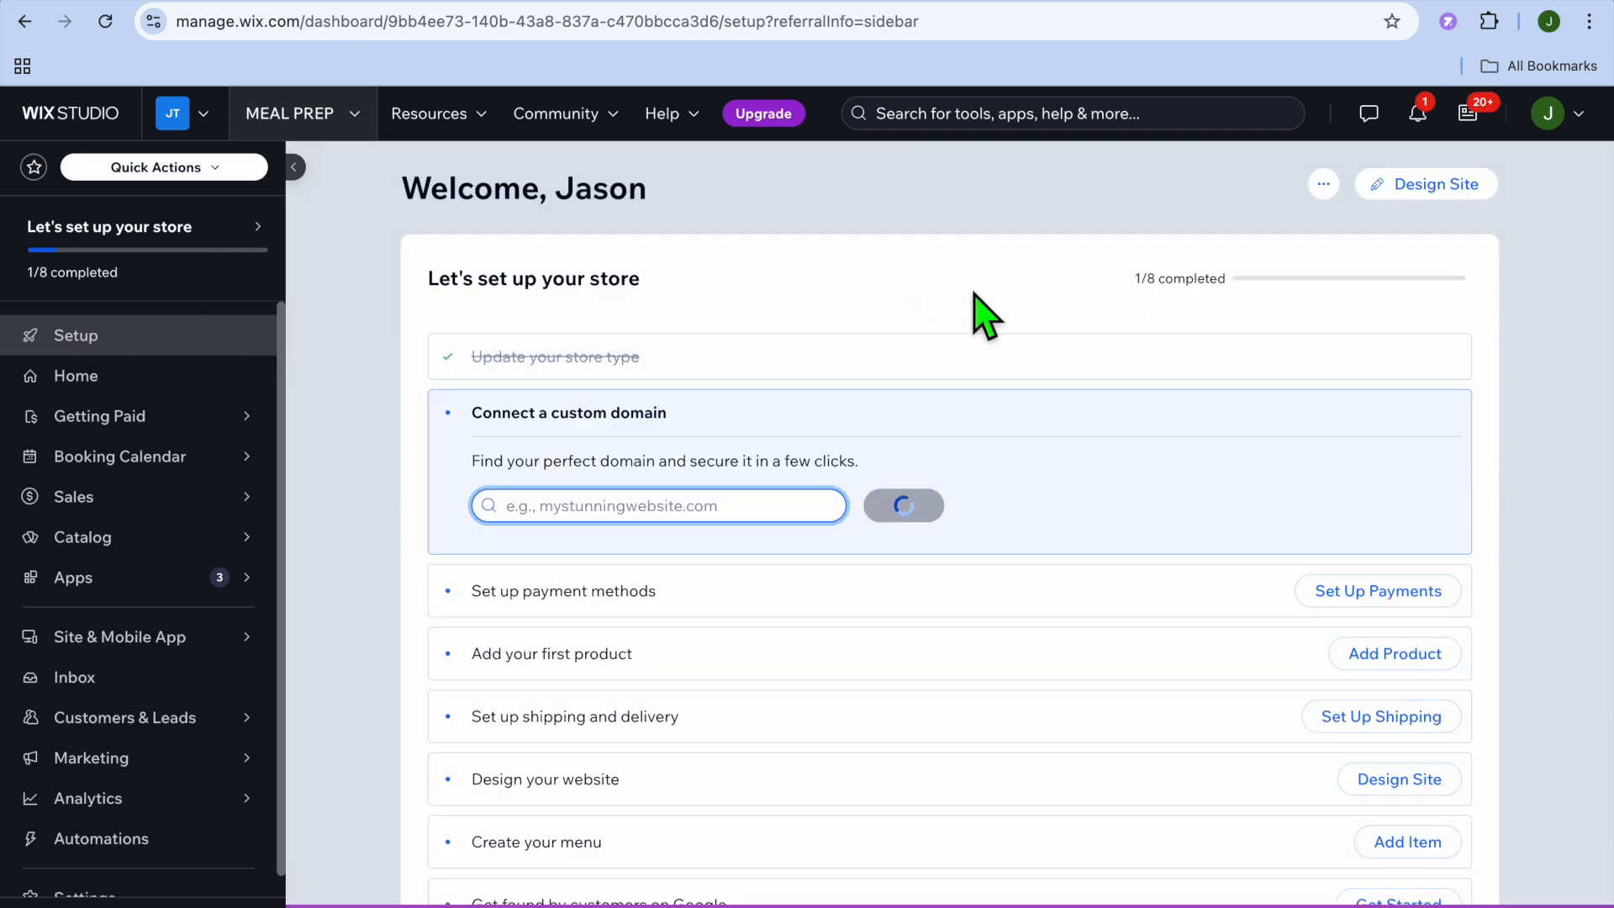
click(1419, 190)
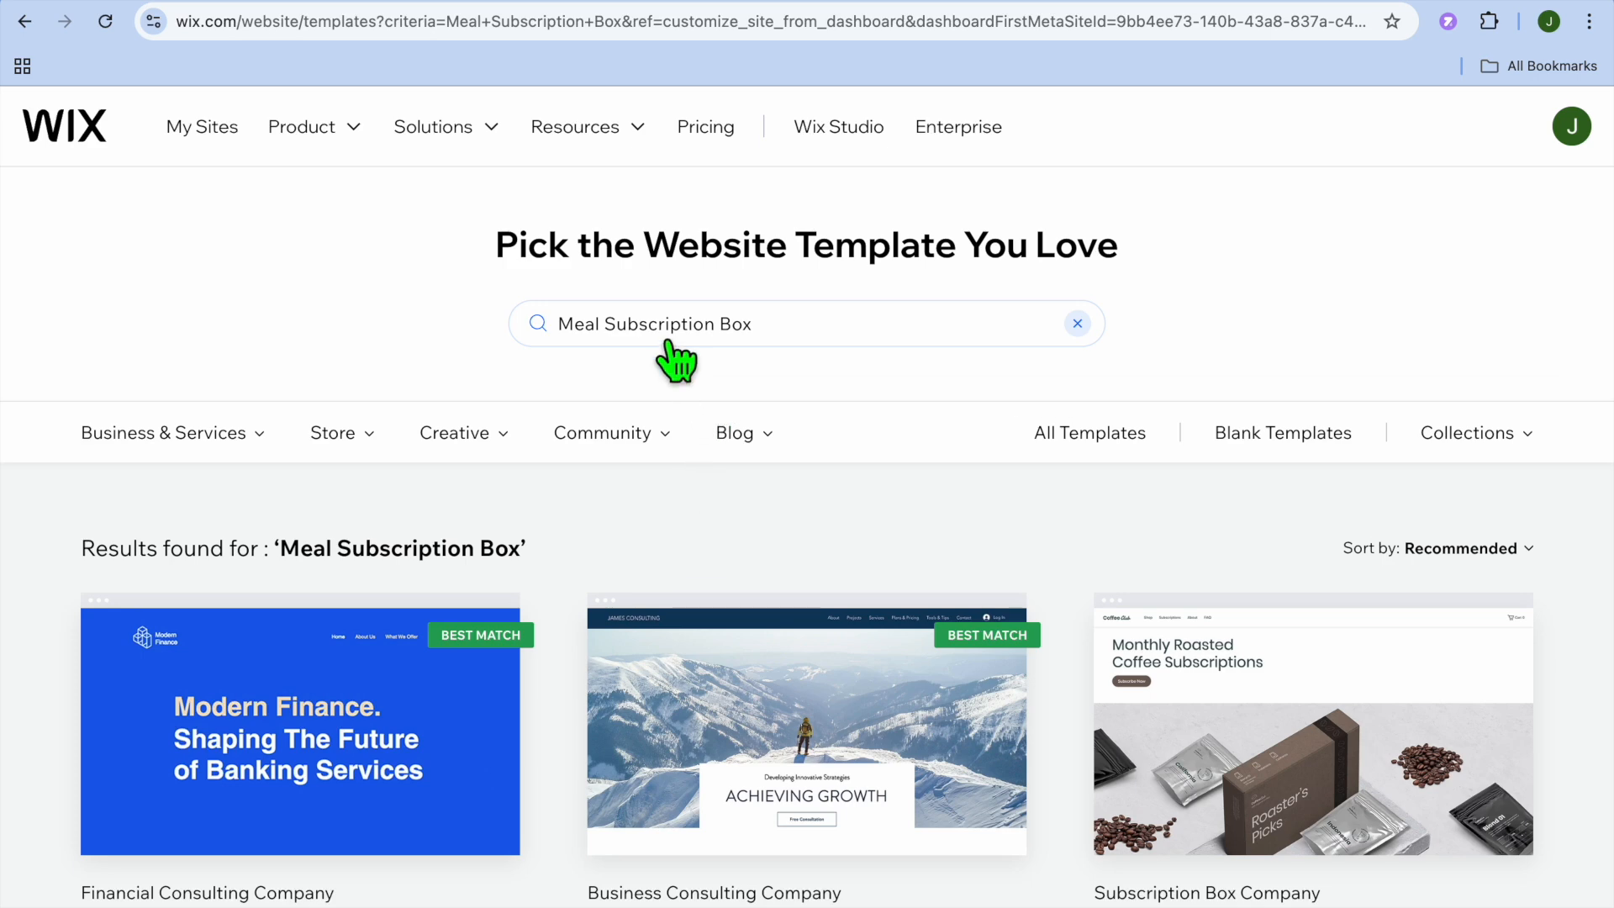
Step: Find the Food Delivery template among the Meal Subscription Box results and open it for editing
scroll(894, 477, down, 8)
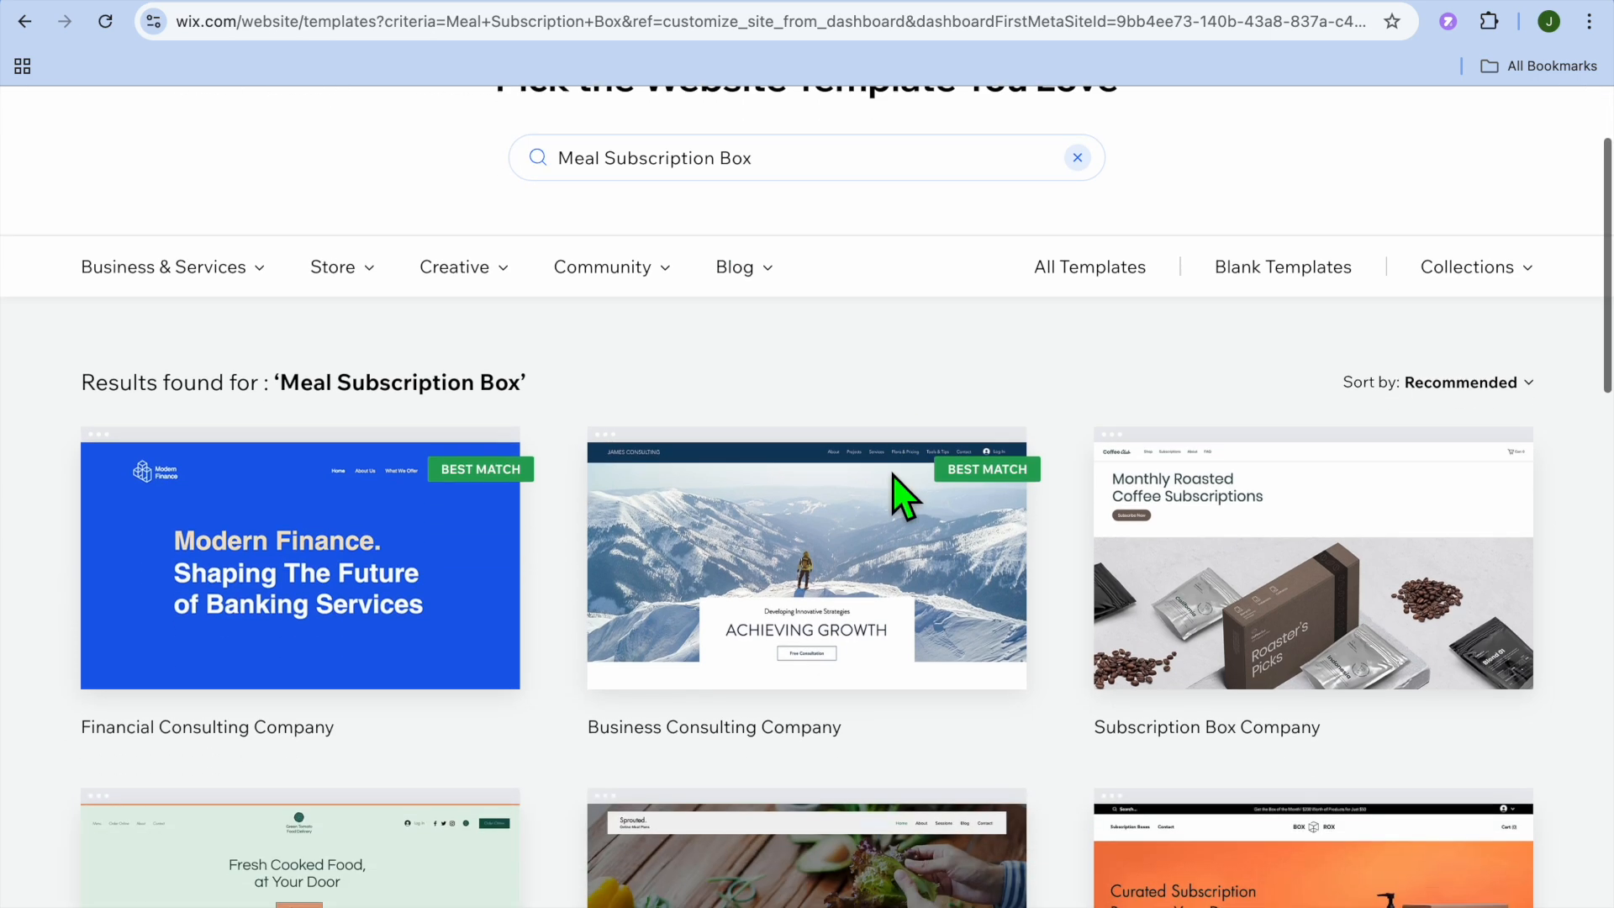
scroll(893, 476, down, 1)
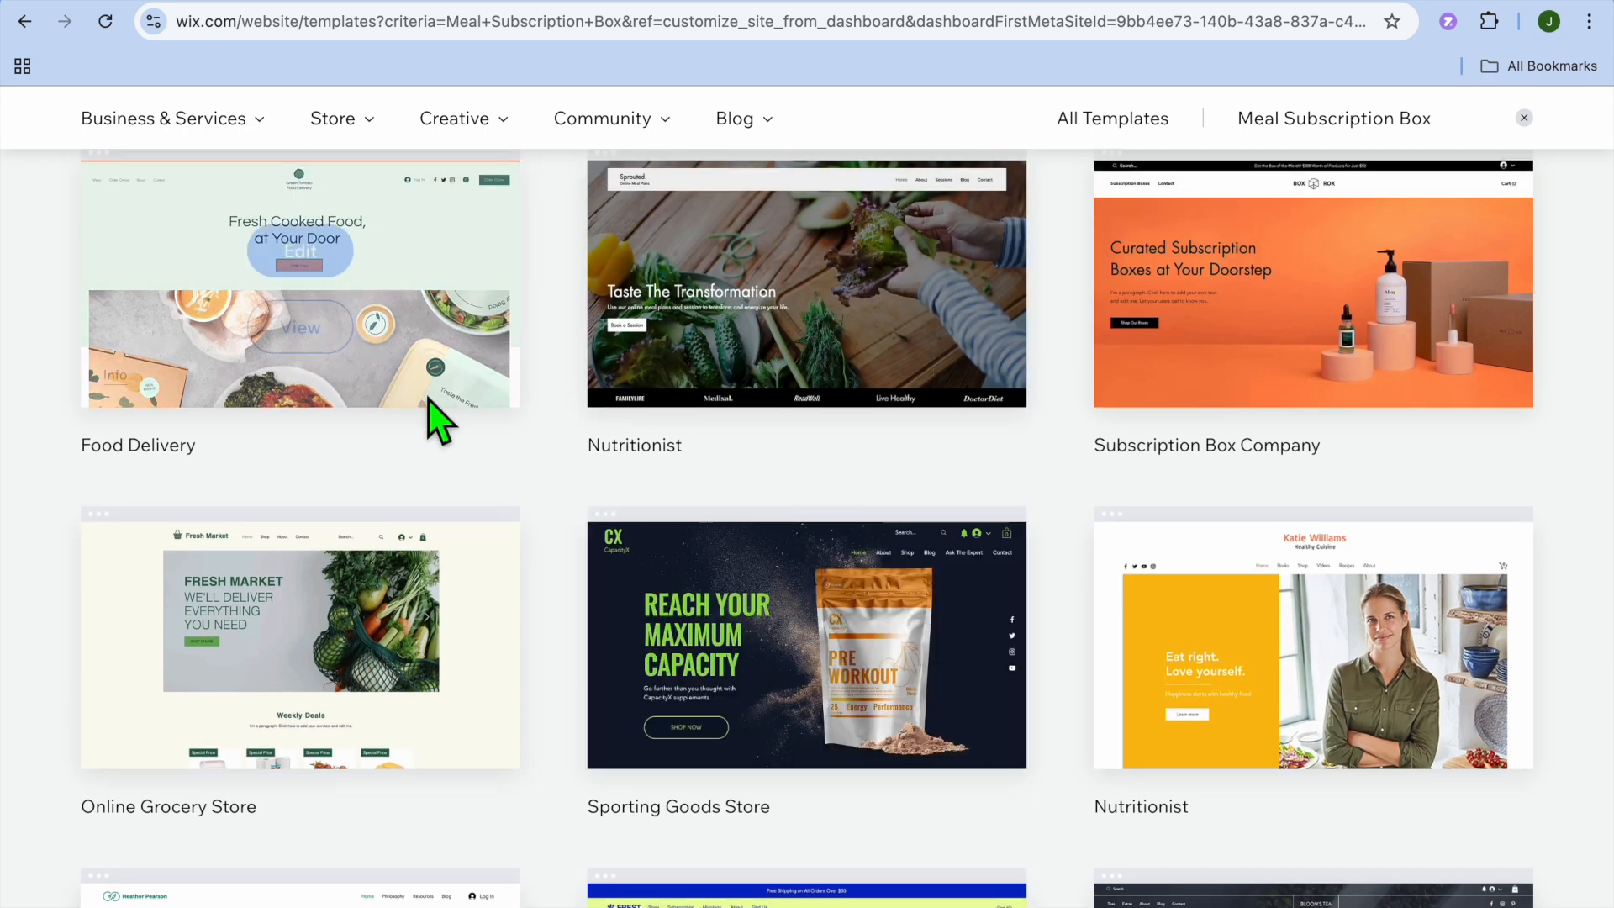
mouse_move(345, 410)
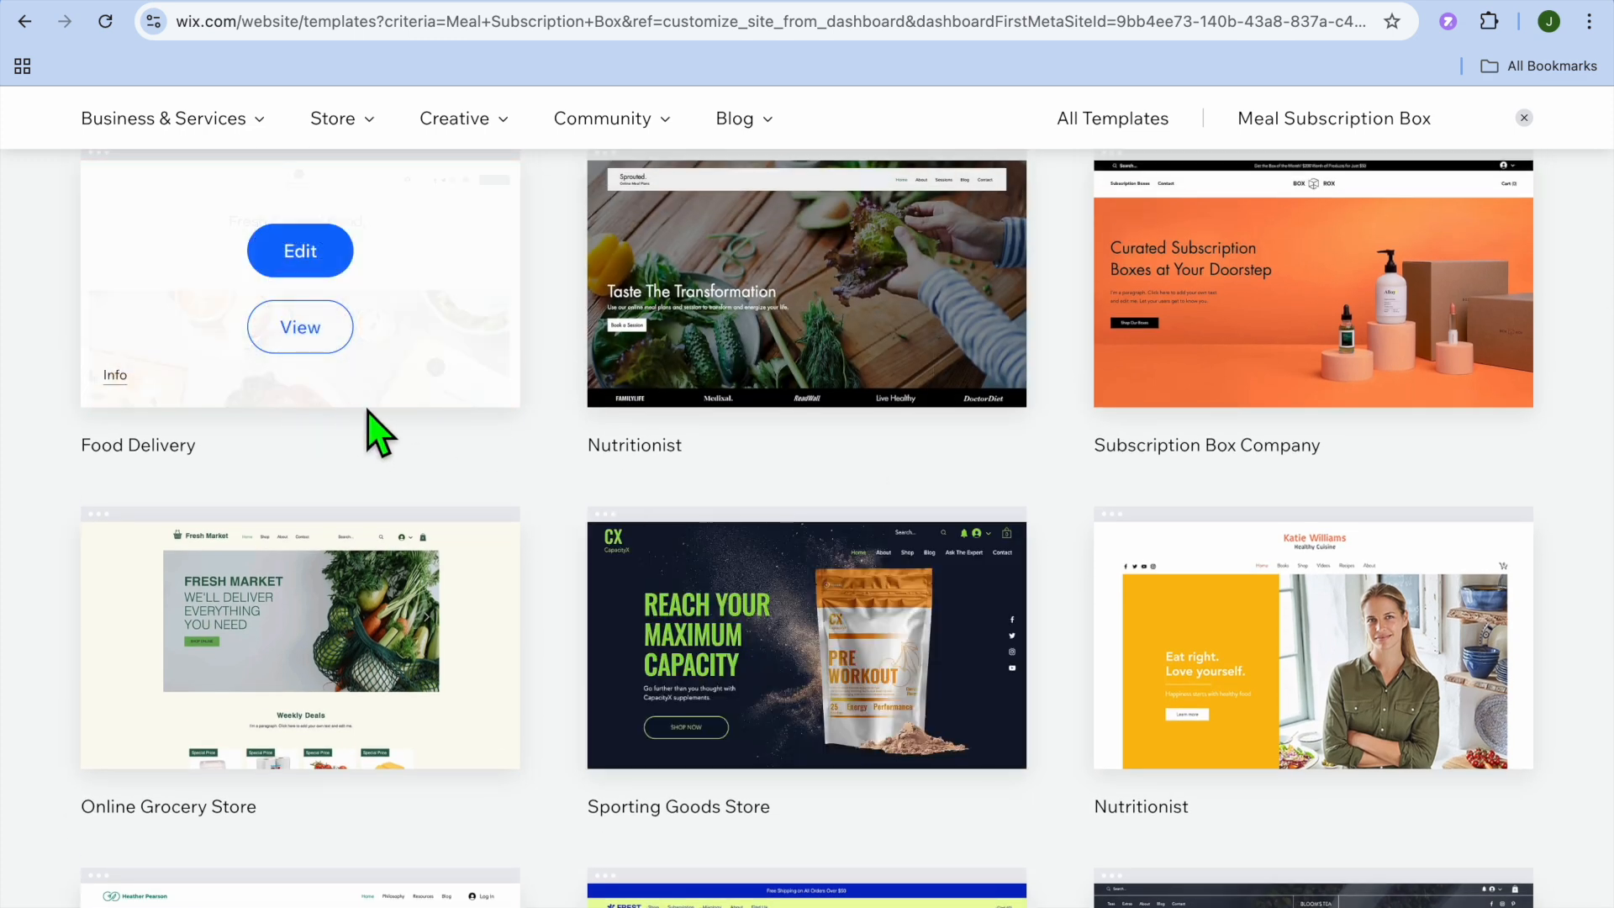
click(291, 253)
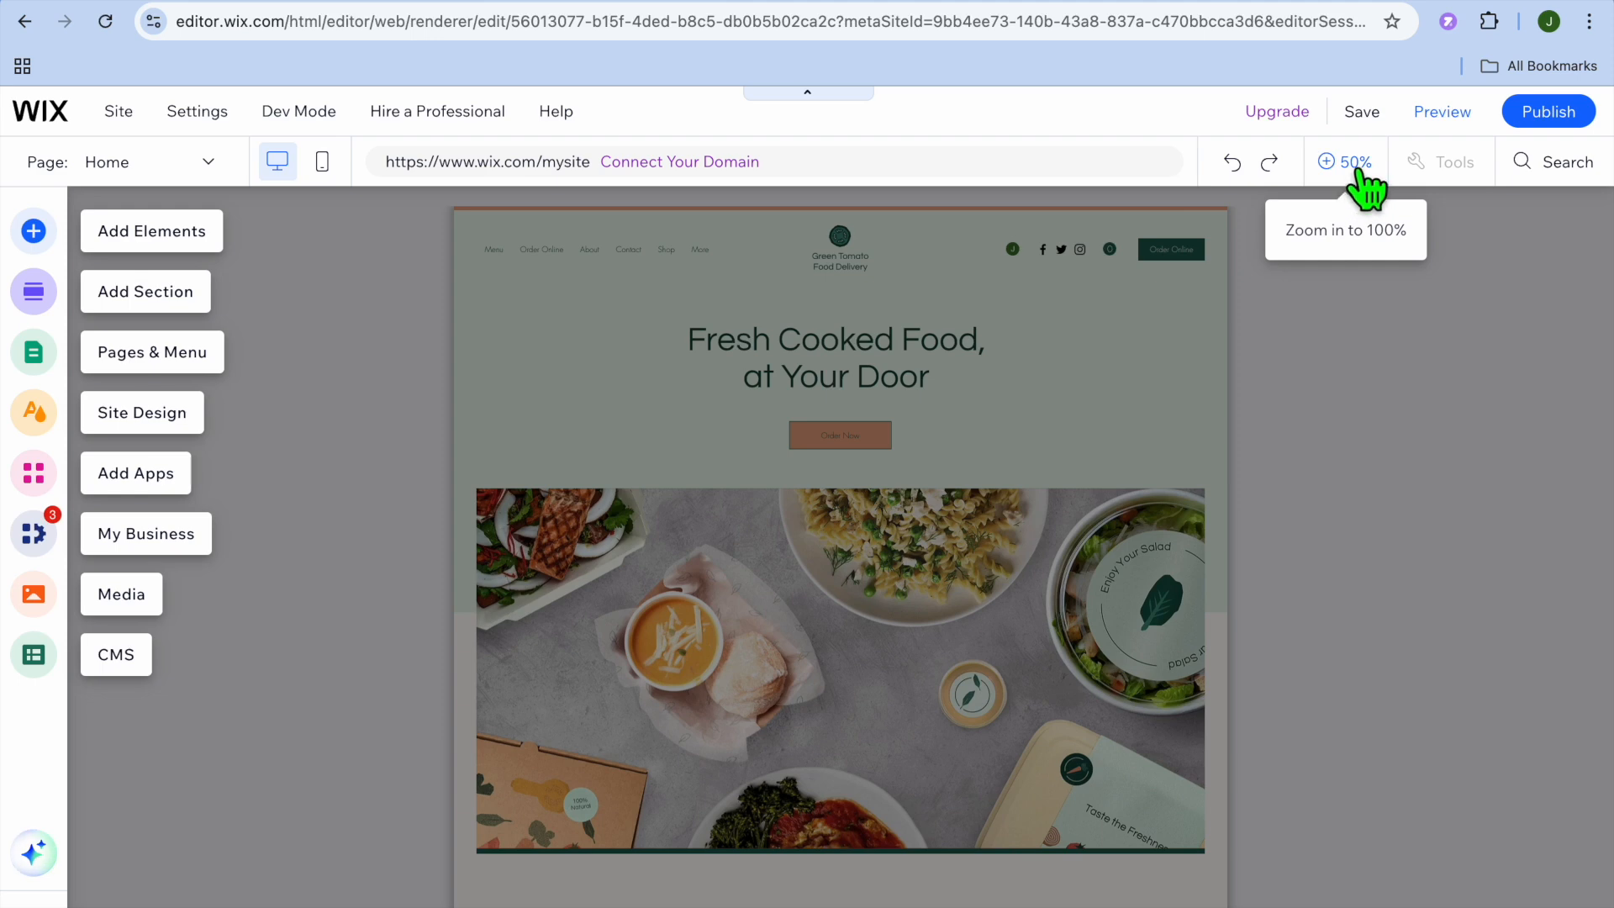
Step: Set the editor zoom to 100% and look through the home page's sections, including the food features and daily specials
click(1349, 162)
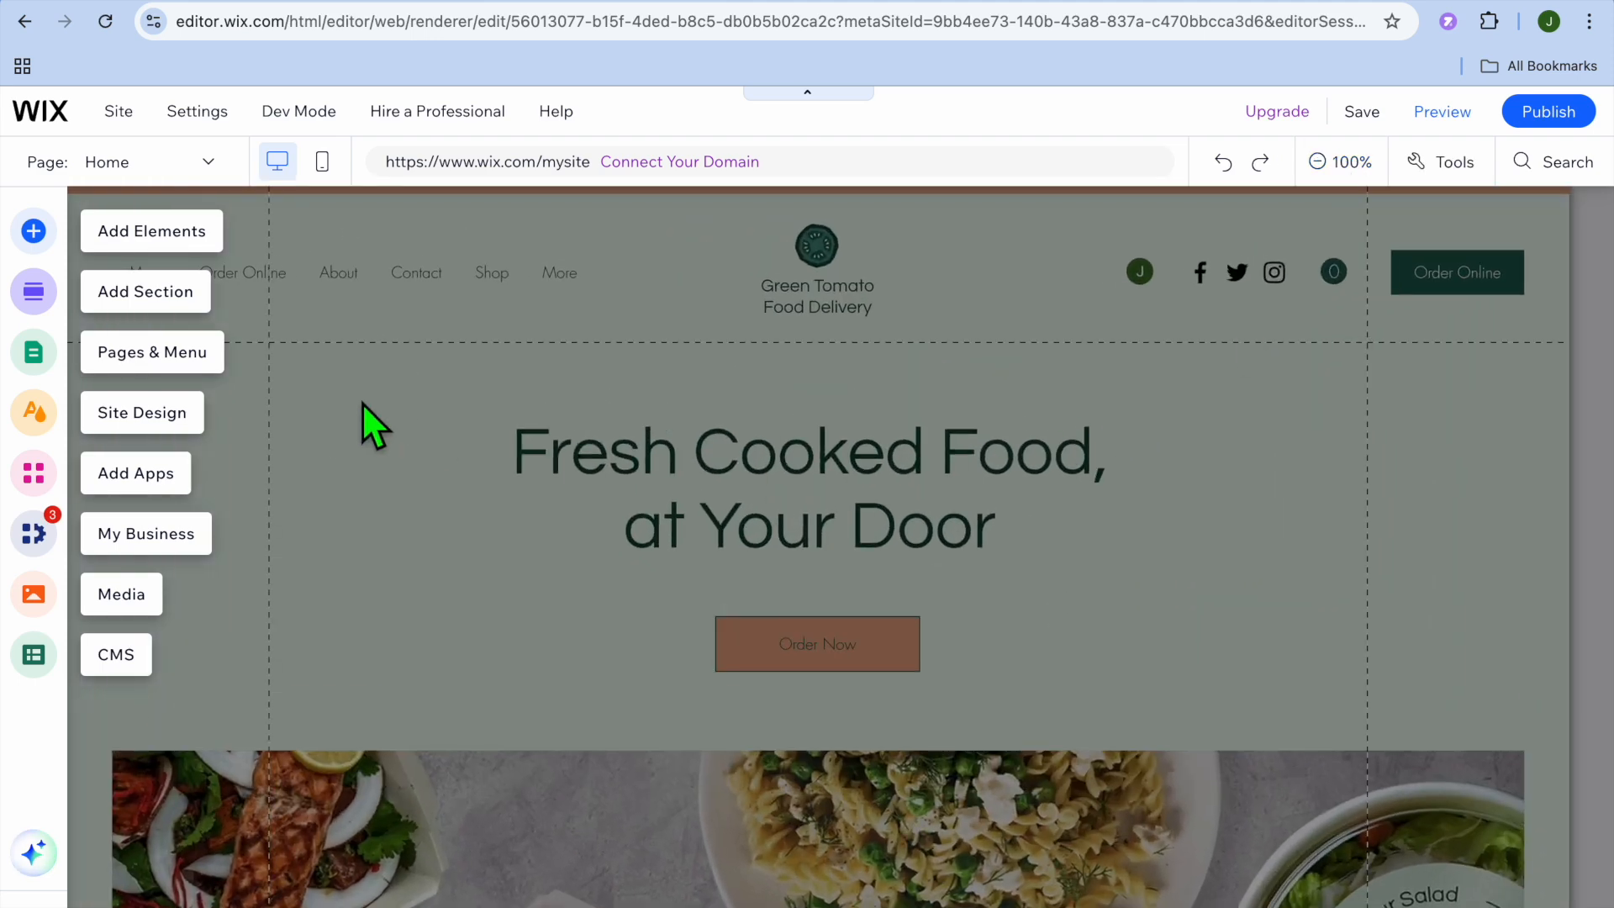
scroll(361, 401, down, 8)
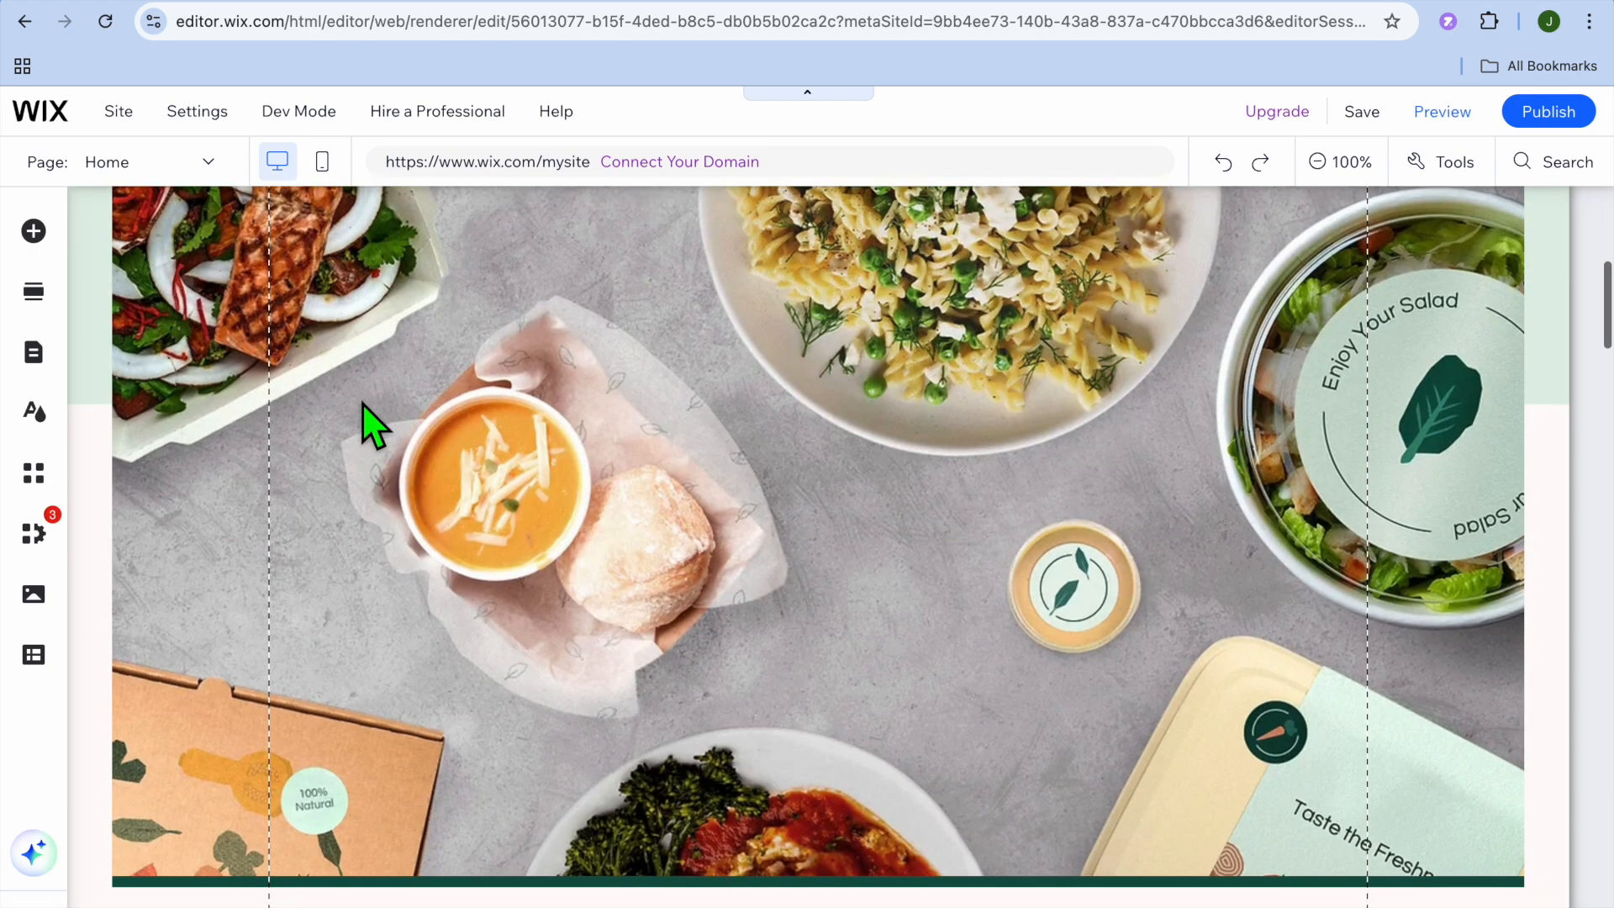
scroll(361, 402, down, 3)
scroll(361, 402, up, 10)
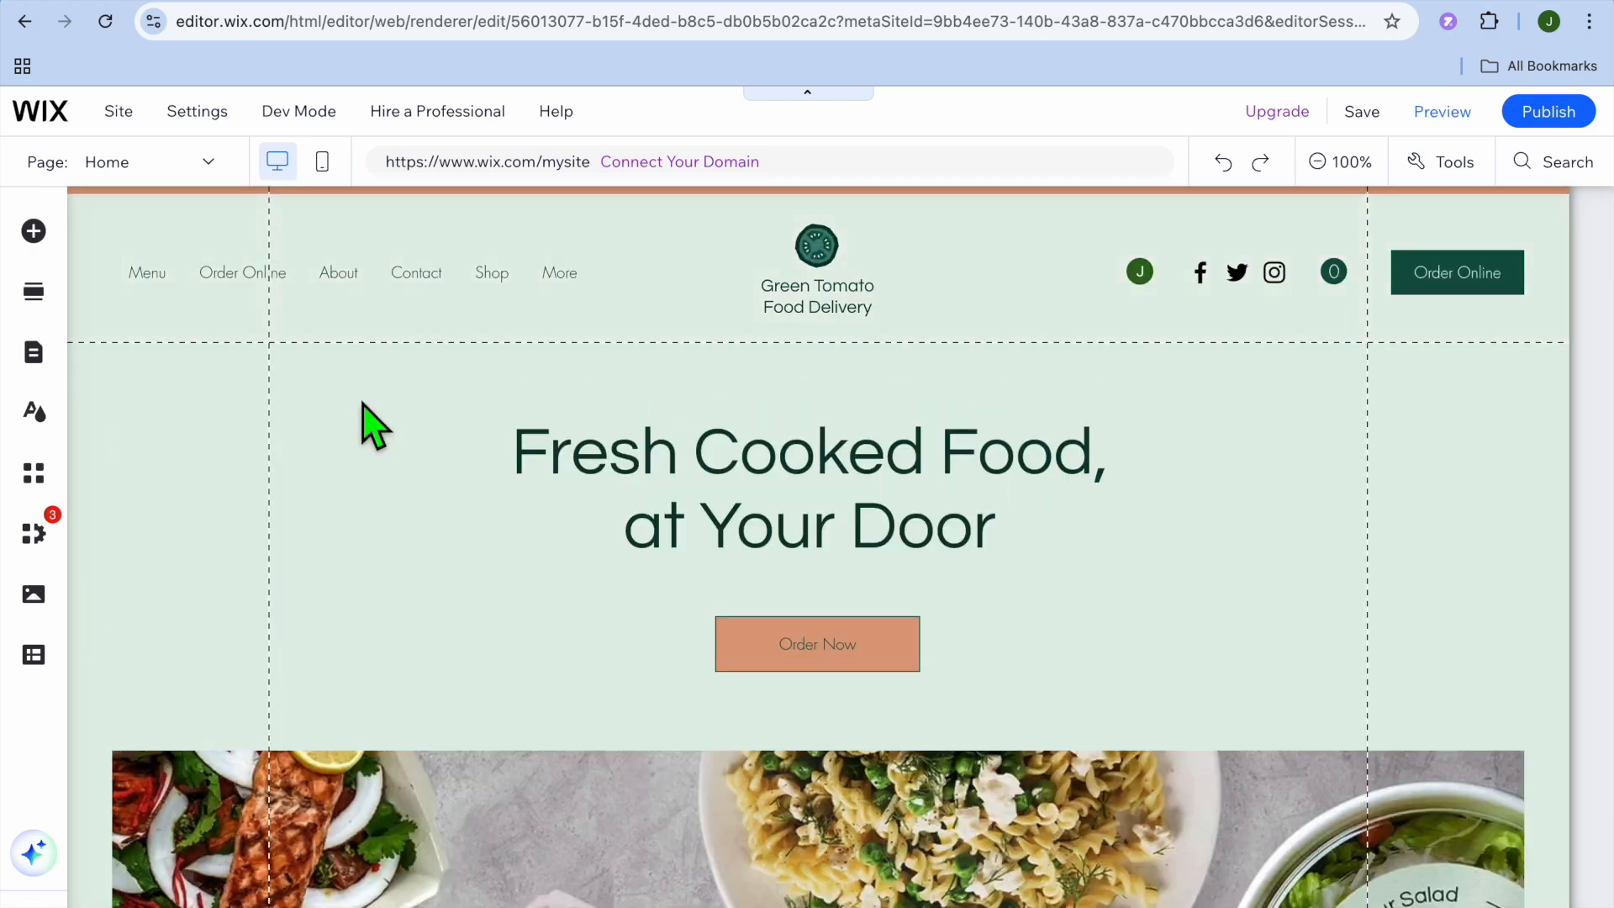
scroll(374, 426, down, 12)
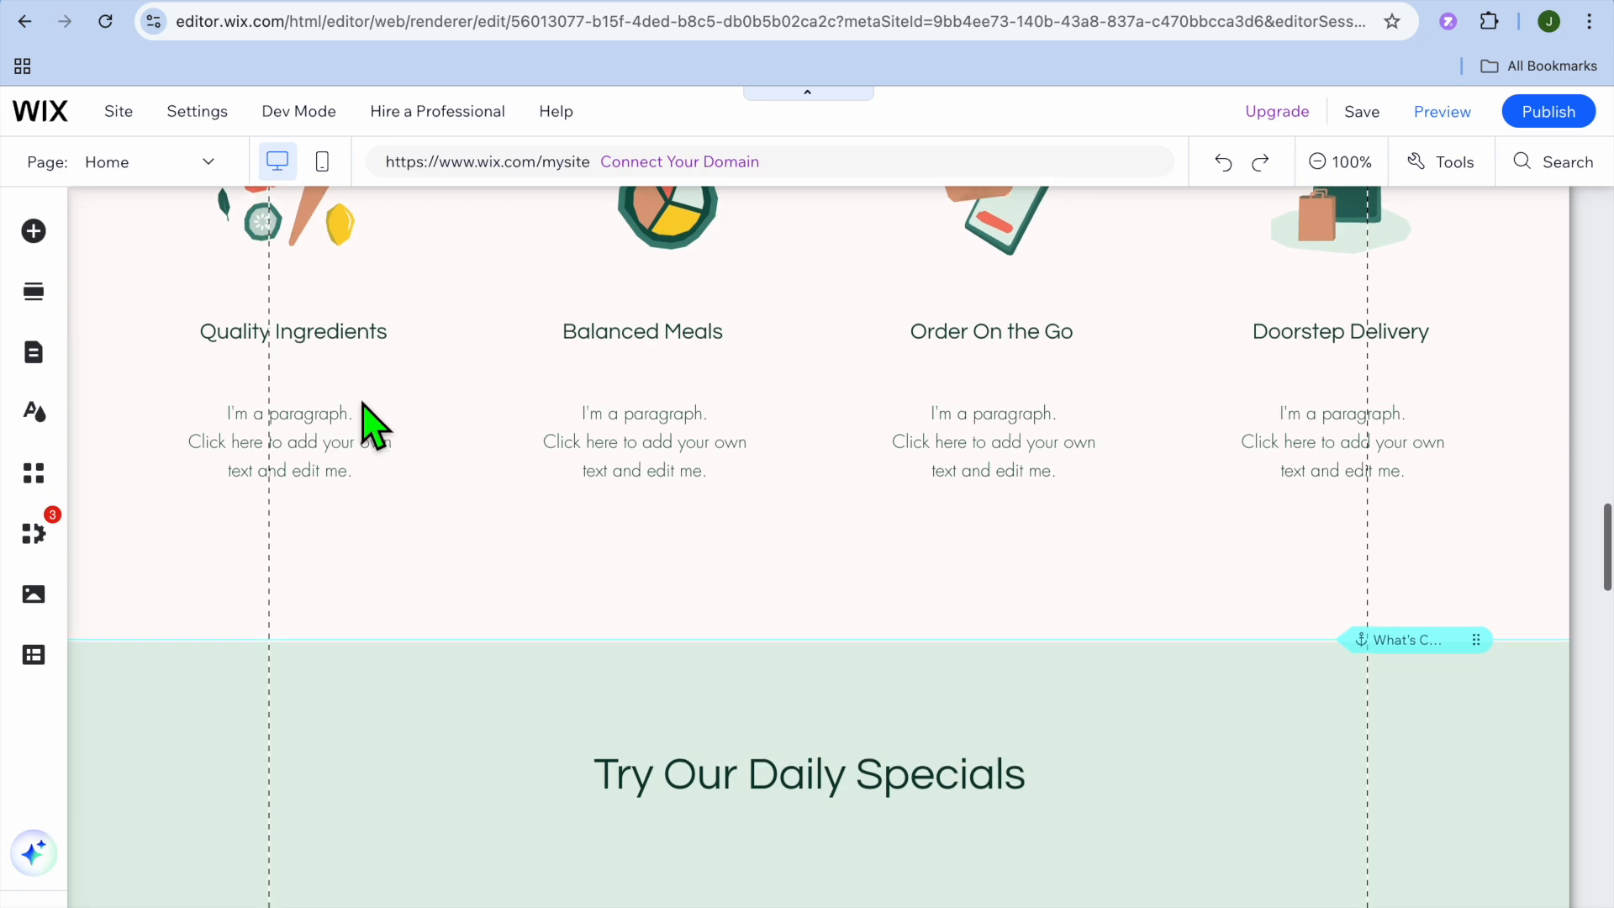
scroll(374, 426, down, 1)
scroll(364, 404, down, 15)
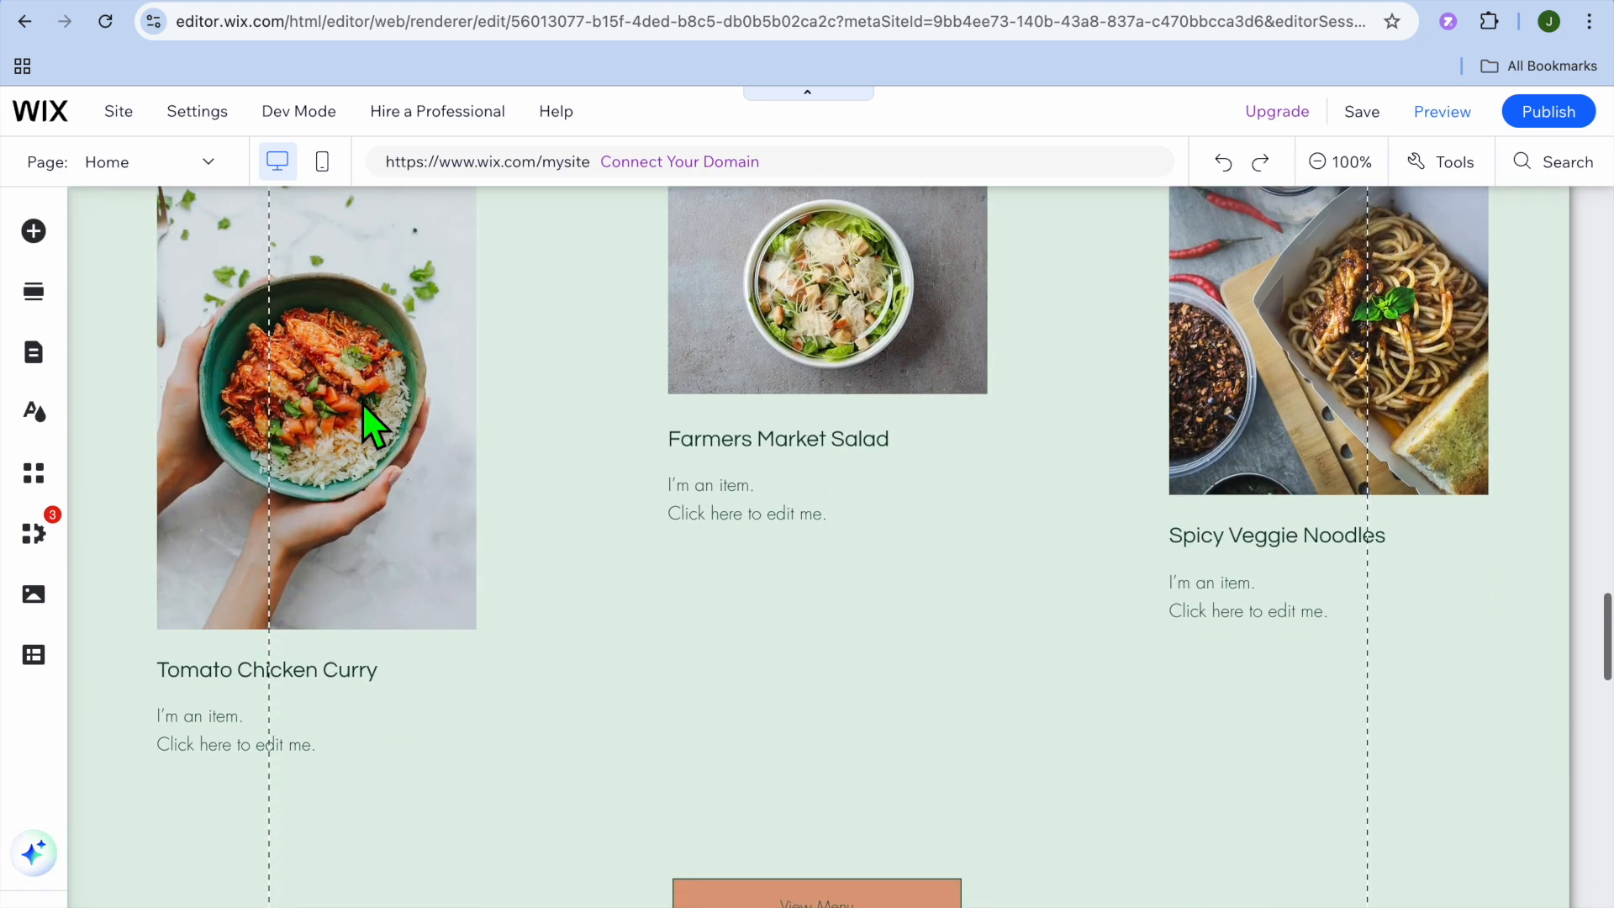
scroll(374, 426, up, 20)
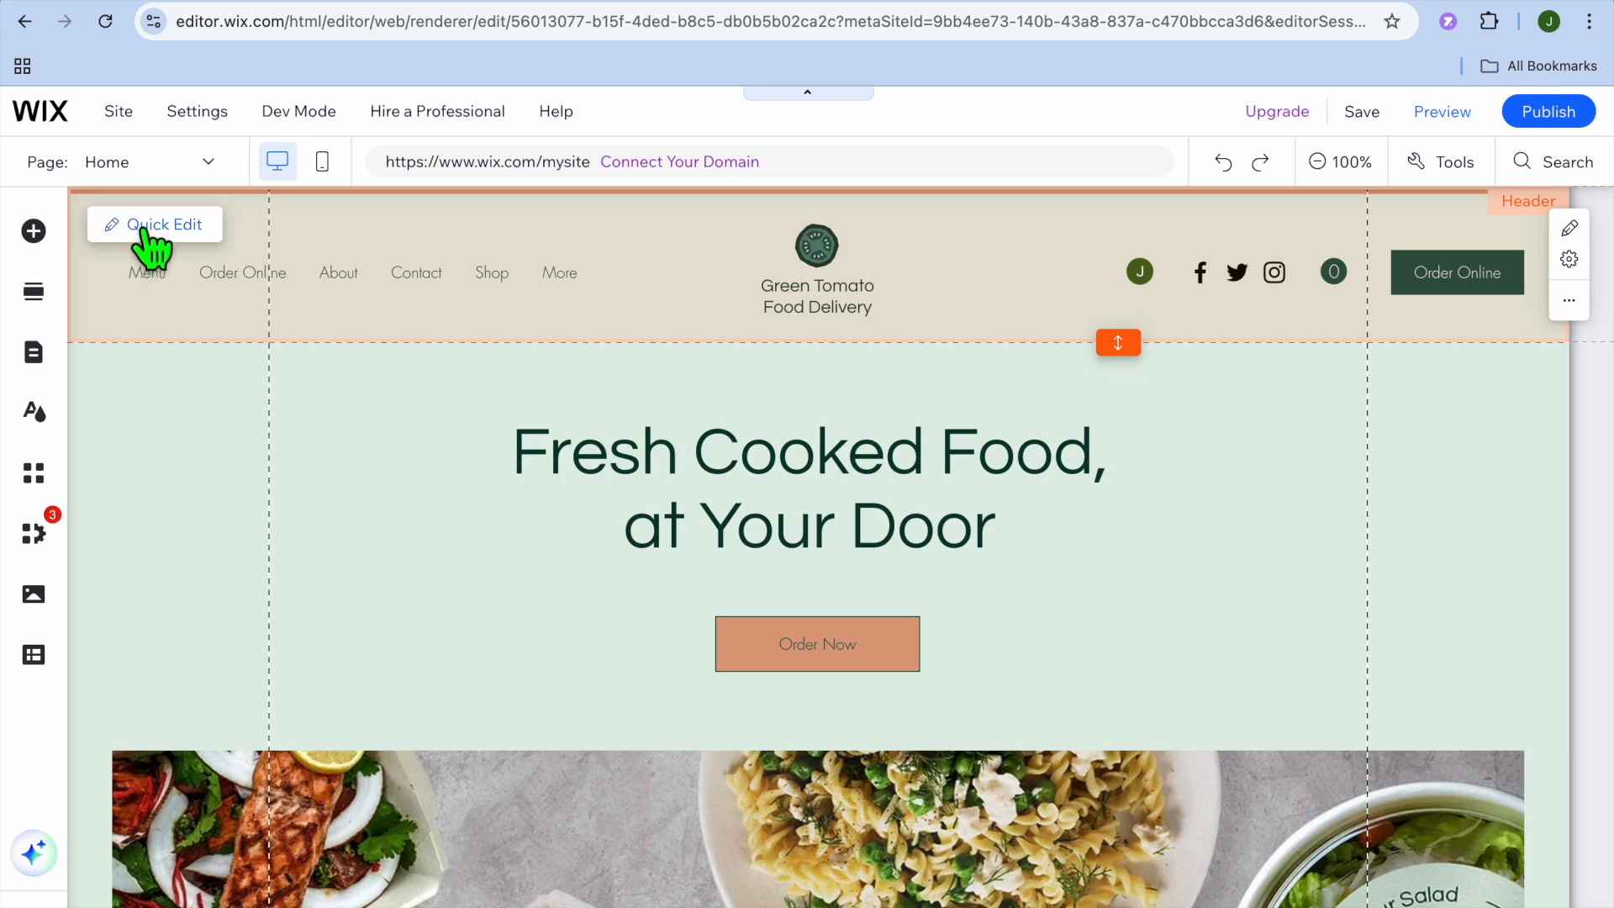
Step: Review the header's Quick Edit options for its menu, logo art, text, social links and button, and close them
click(138, 235)
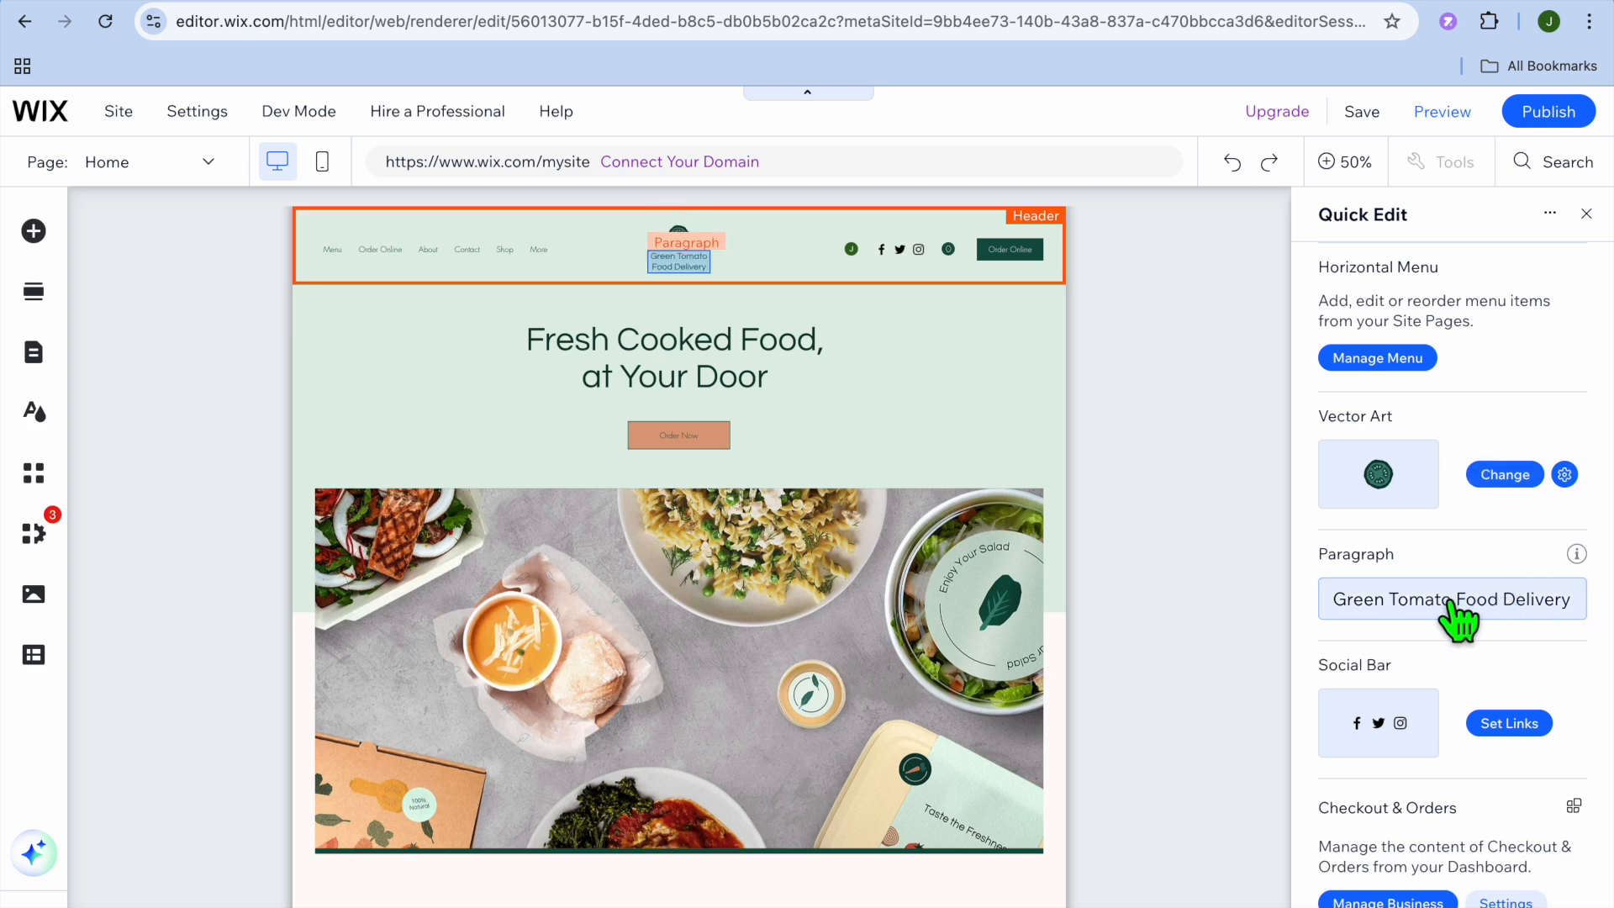
scroll(1461, 610, down, 1)
scroll(1467, 622, down, 2)
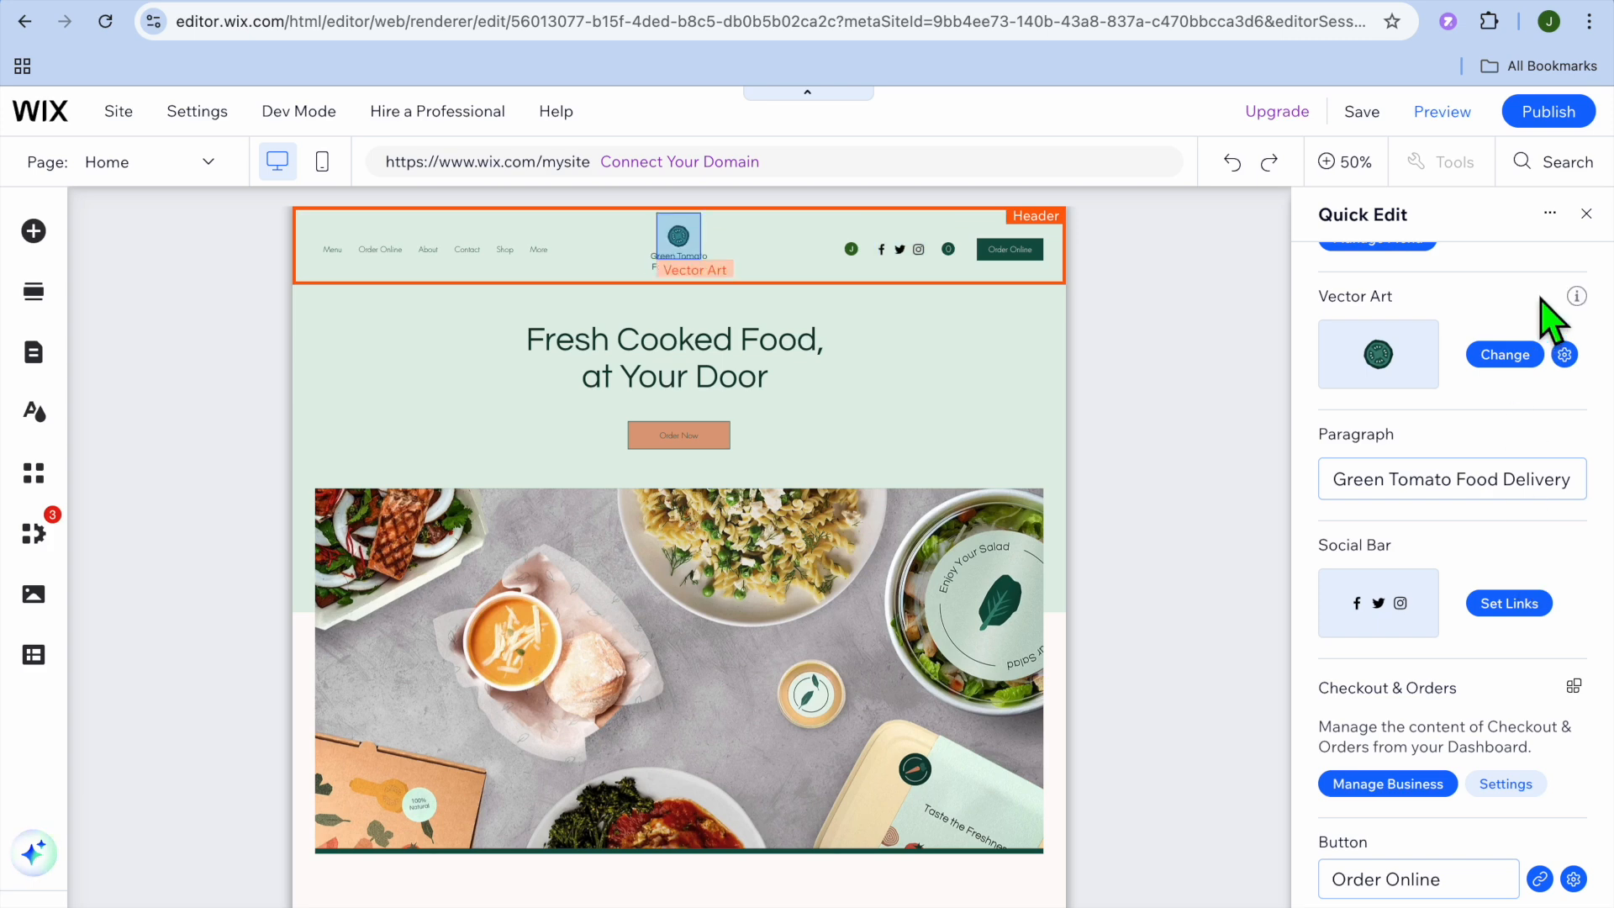
click(1586, 213)
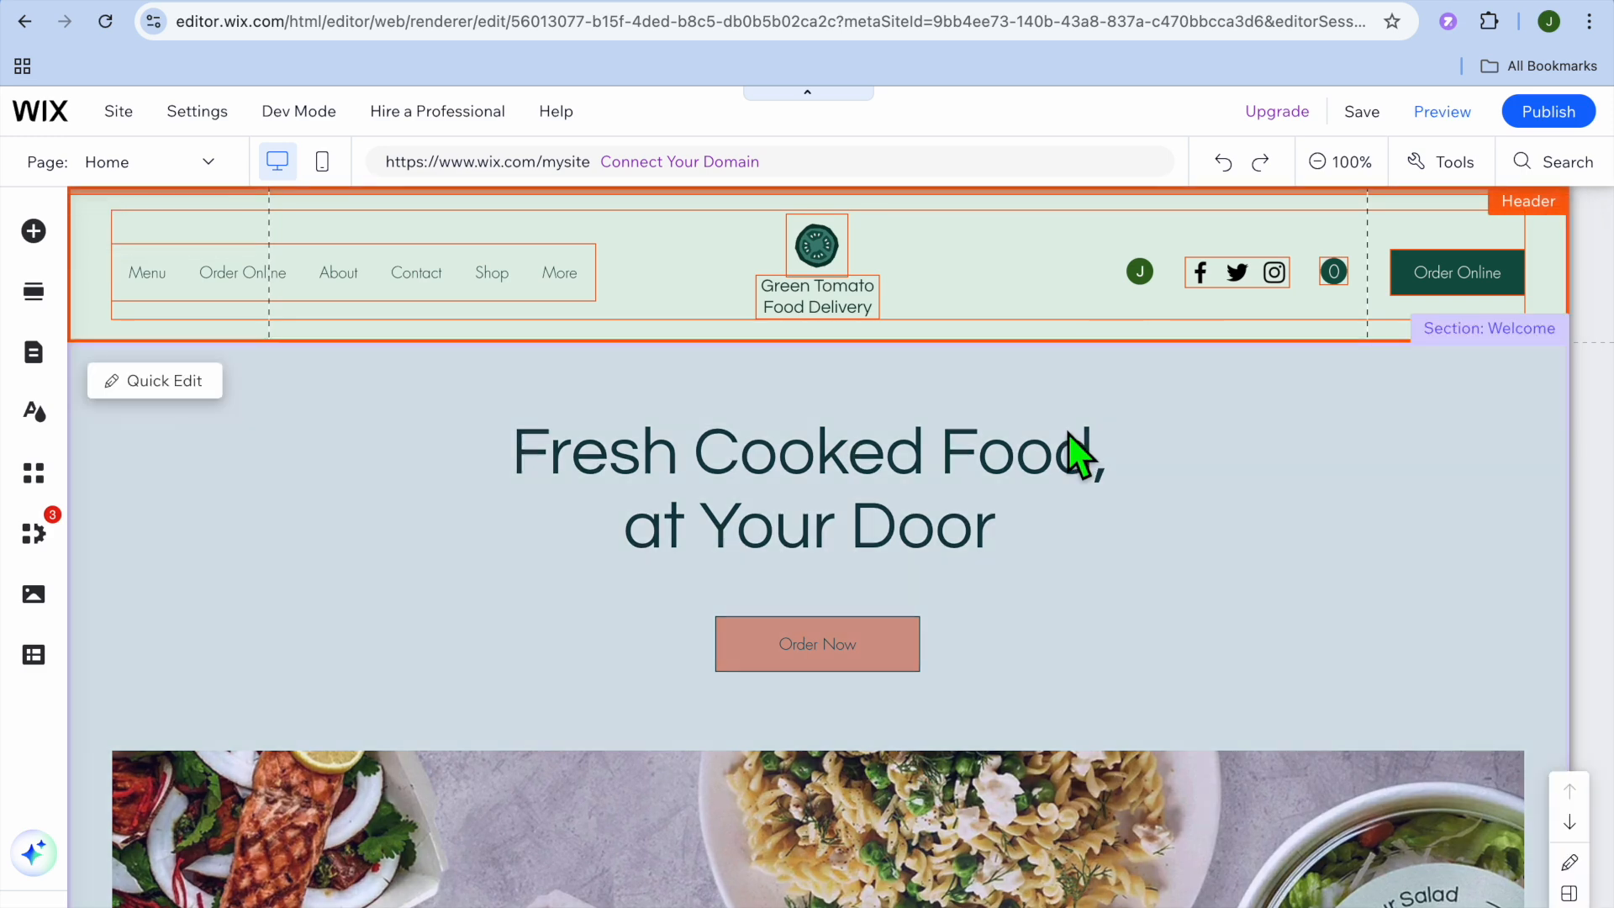
Step: Review the Welcome section's Quick Edit content, close it and look over the home page sections below it
mouse_move(872, 343)
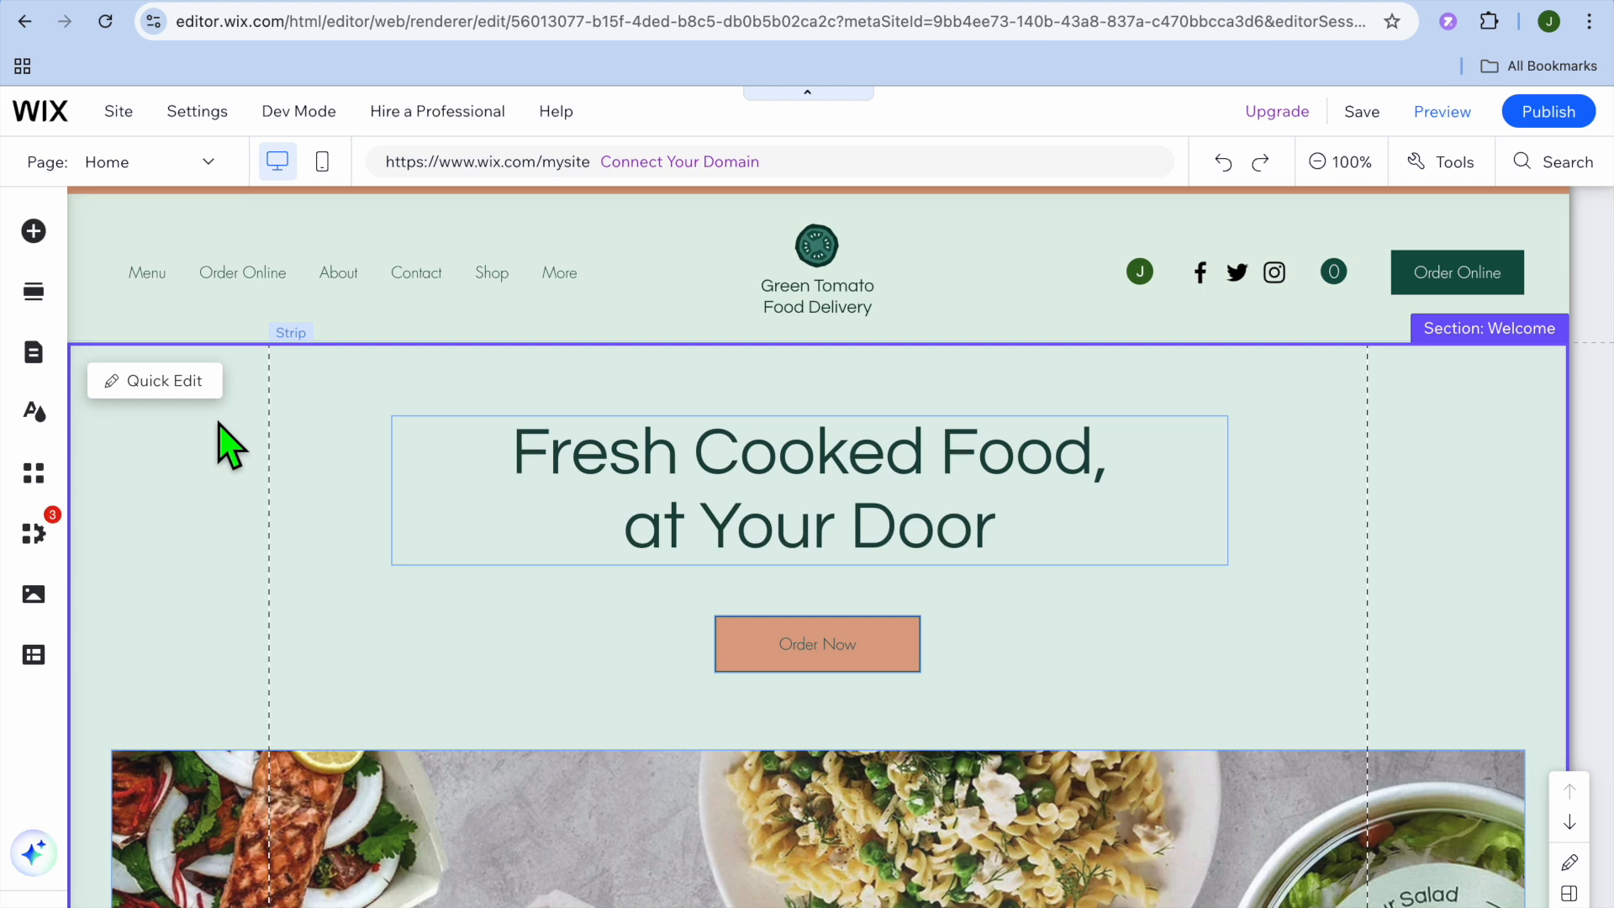
click(172, 385)
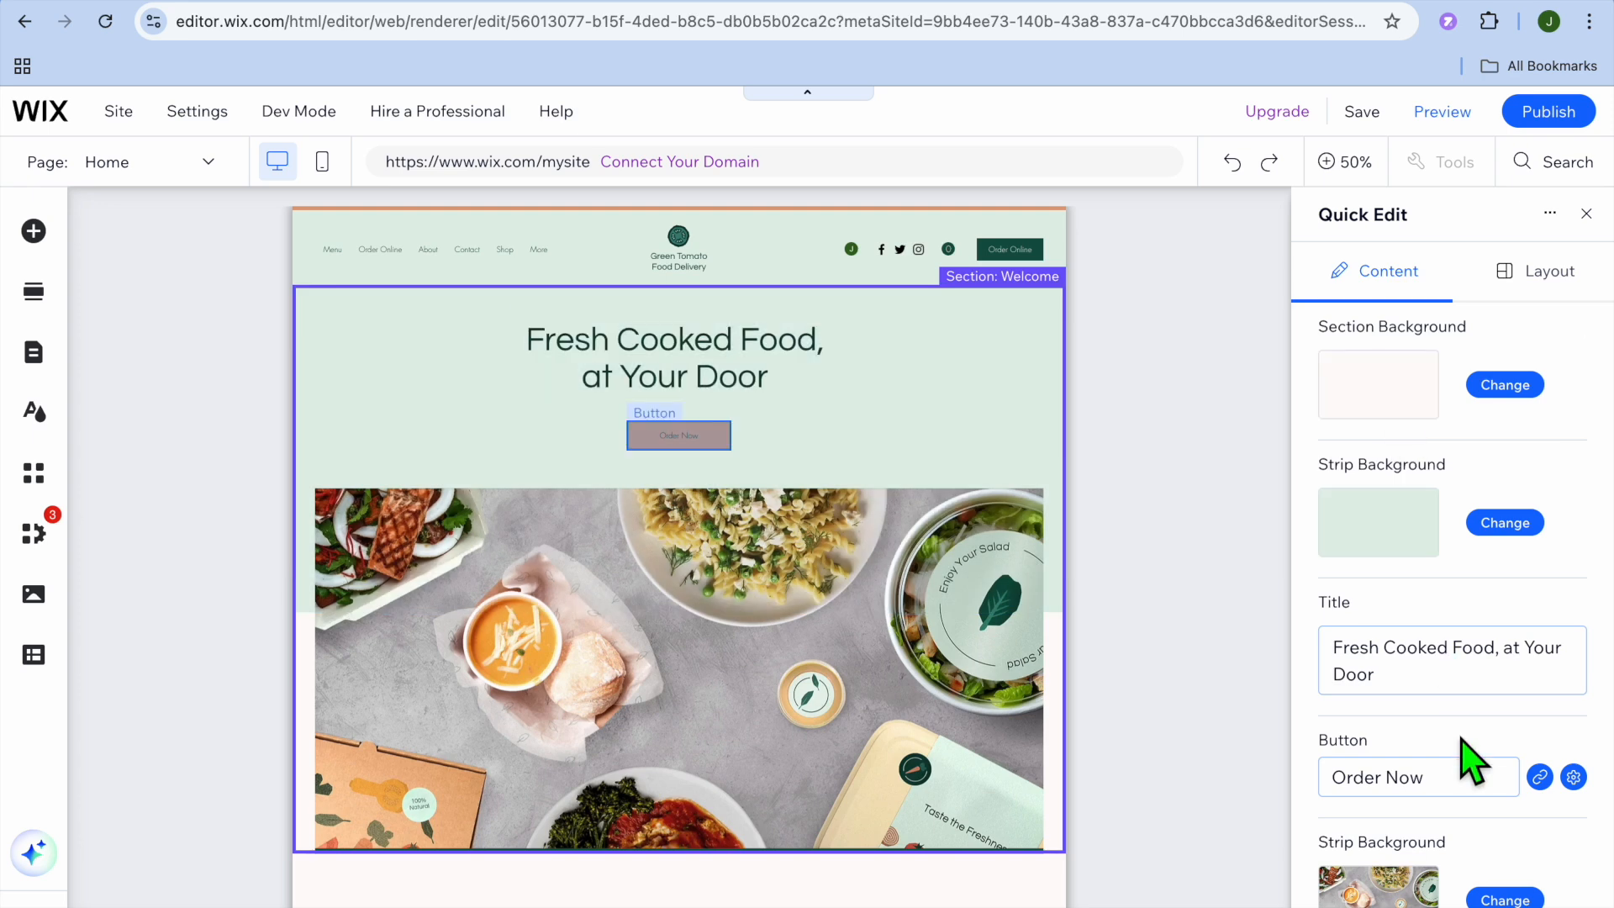
scroll(1432, 677, down, 1)
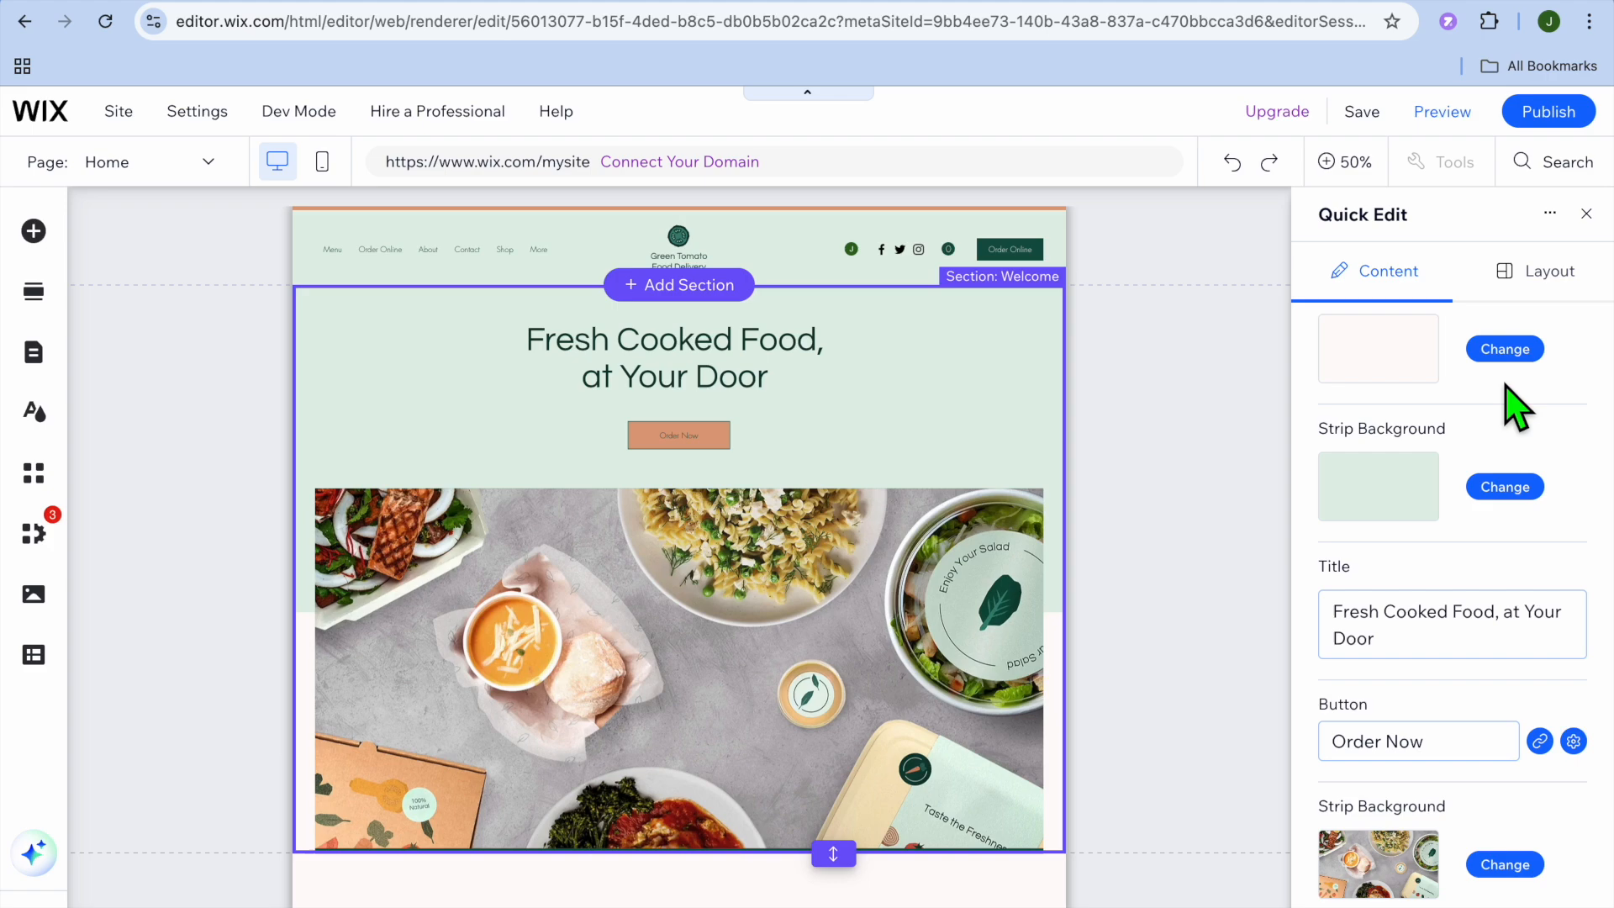
click(1587, 214)
scroll(963, 542, down, 15)
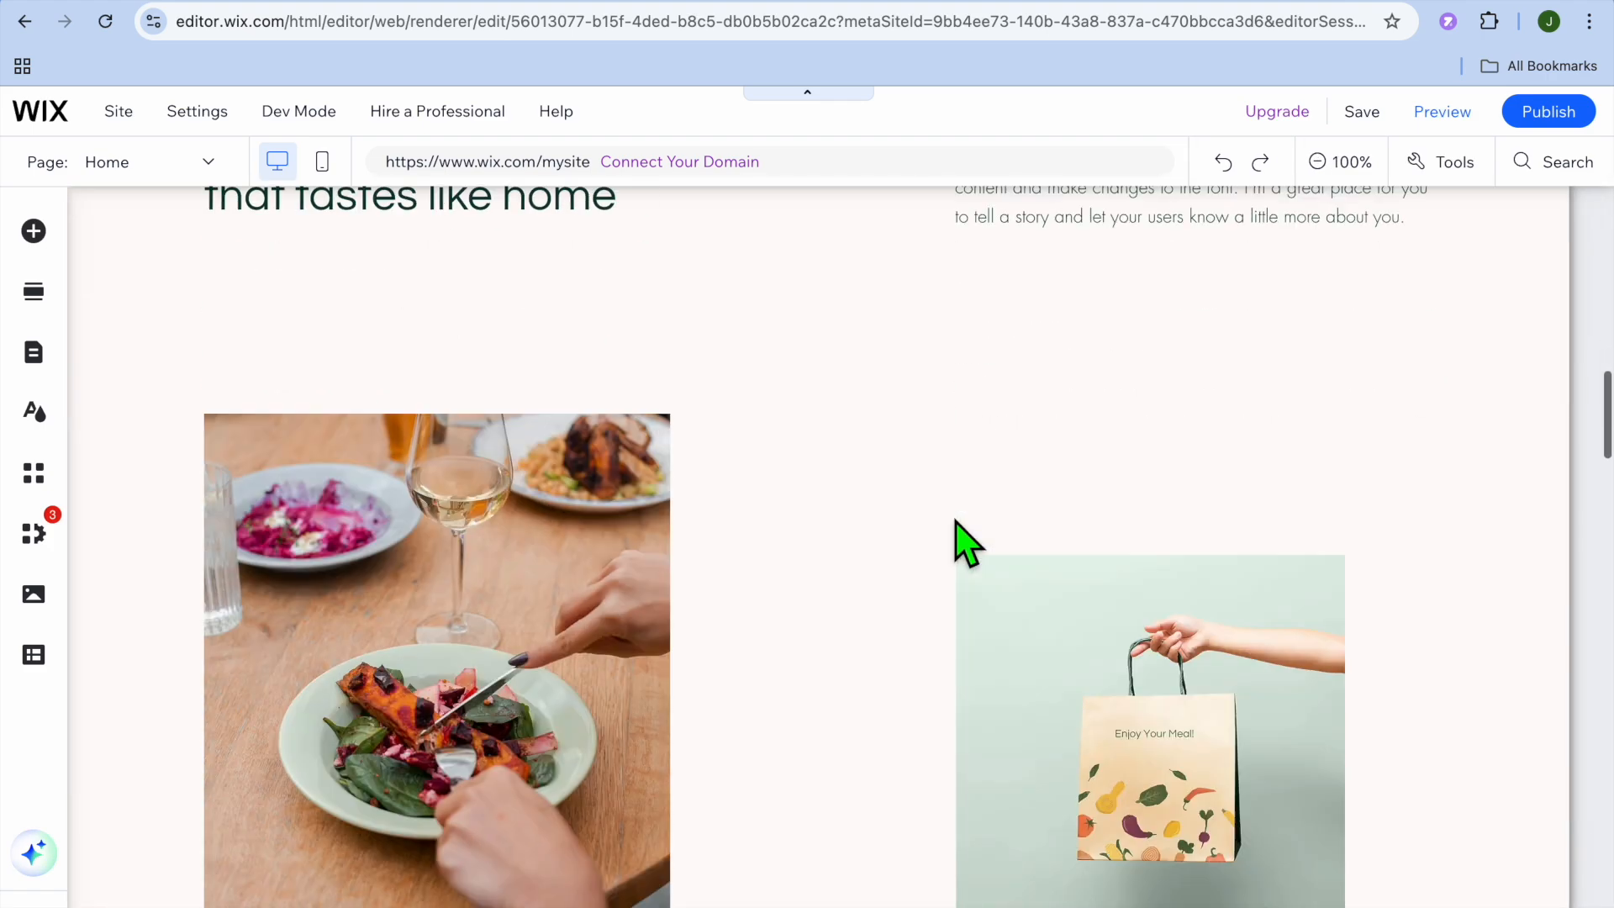
scroll(963, 542, up, 15)
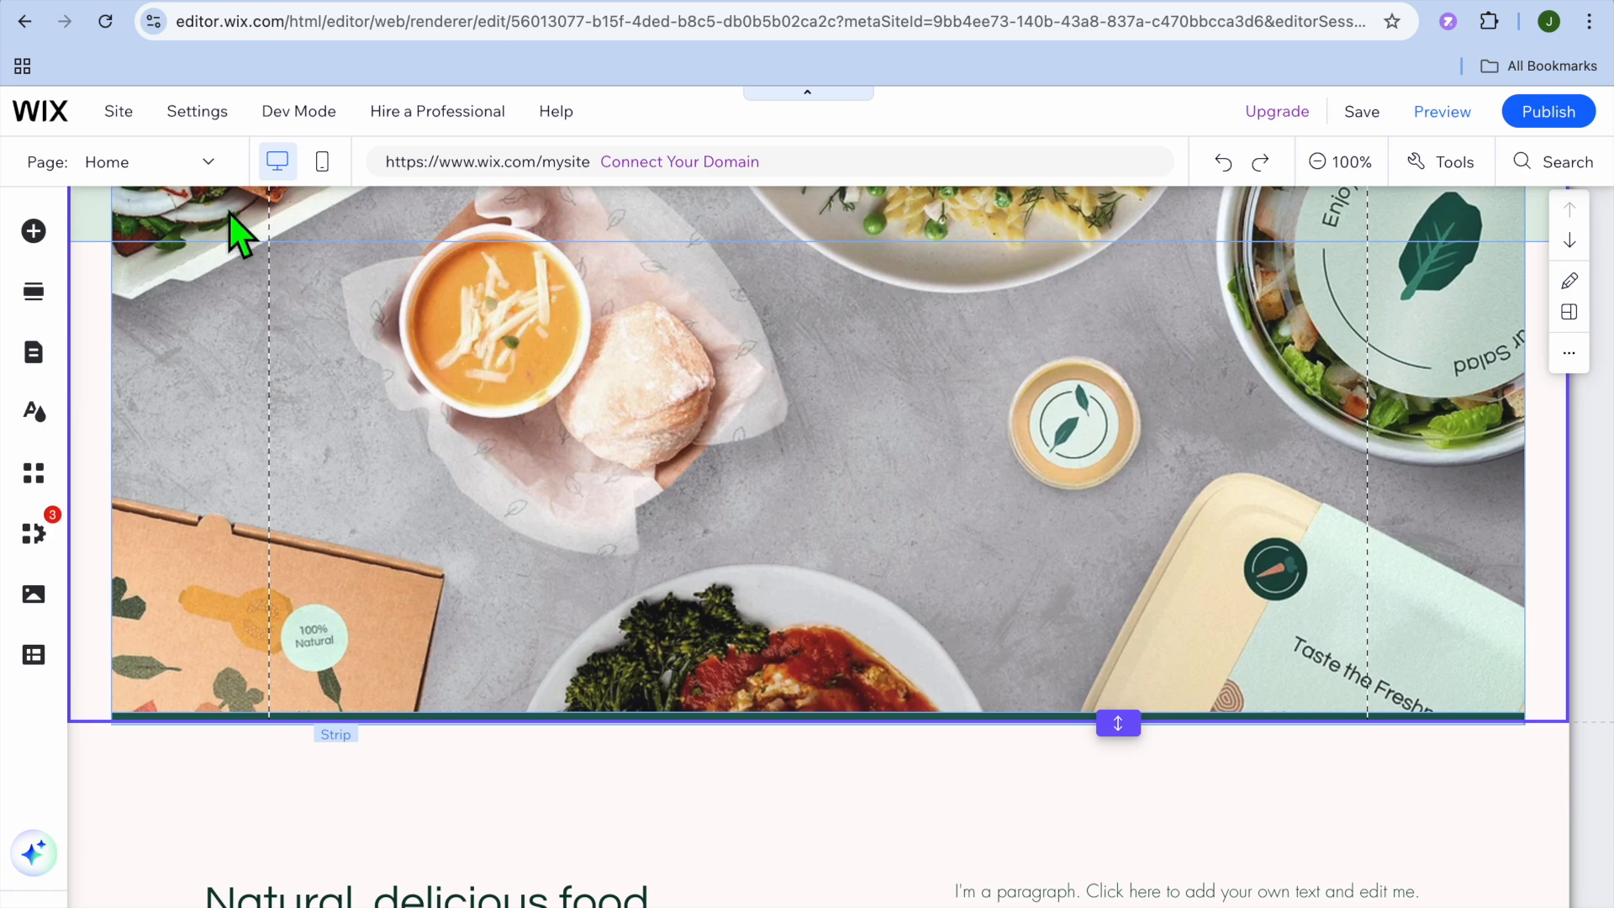
Step: Switch to the site's Menu page and look through its dishes from the appetizers to the drinks
click(190, 172)
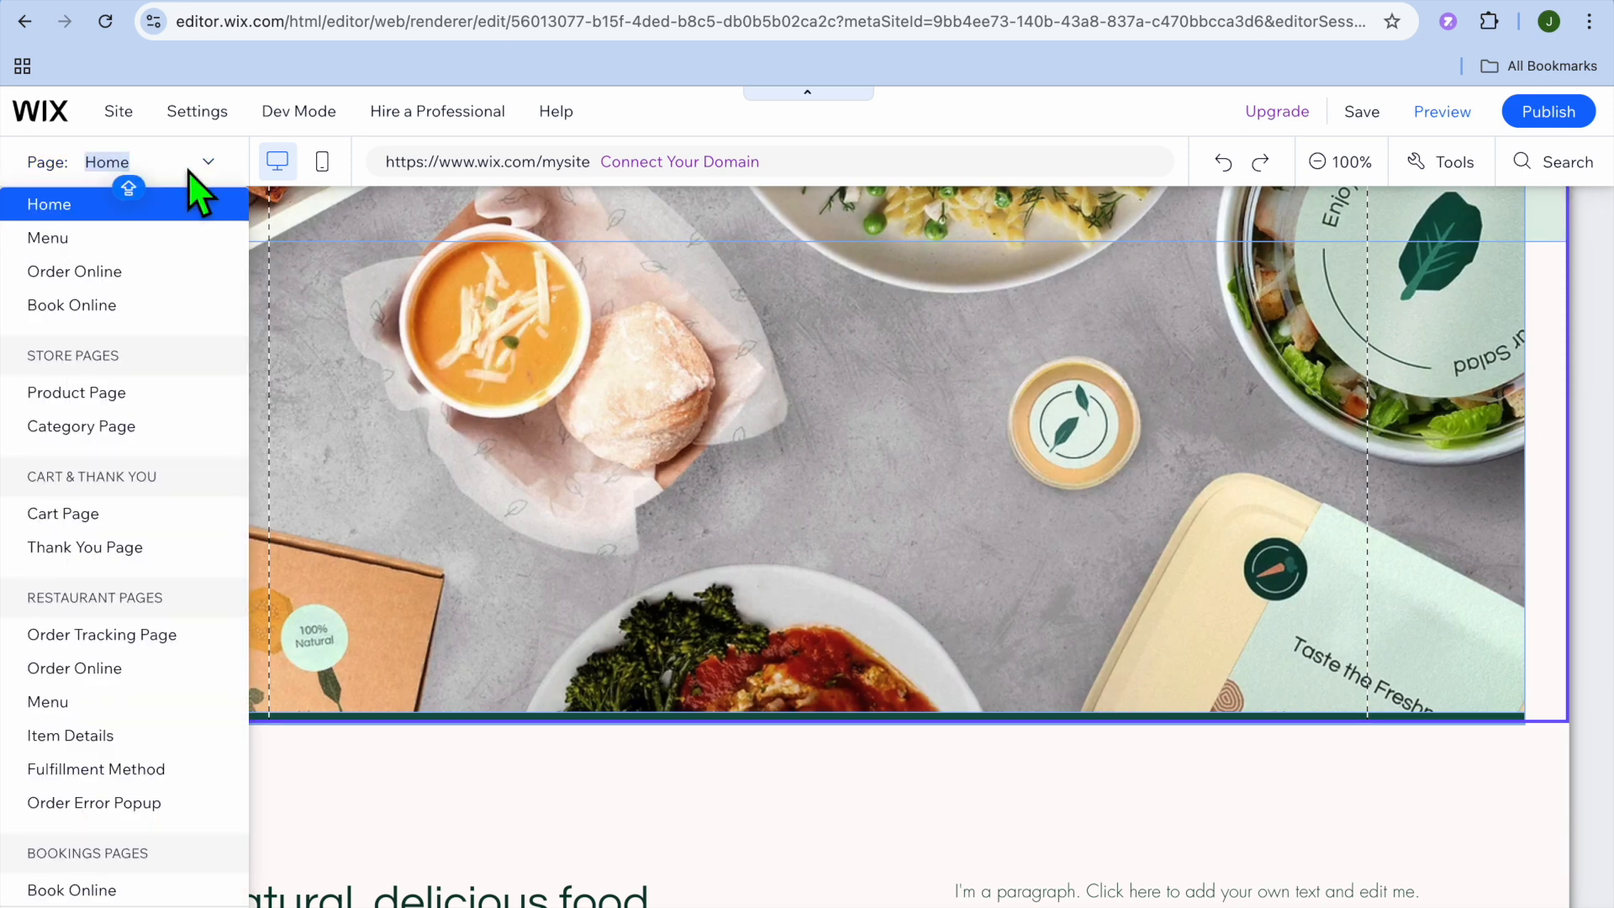
click(111, 243)
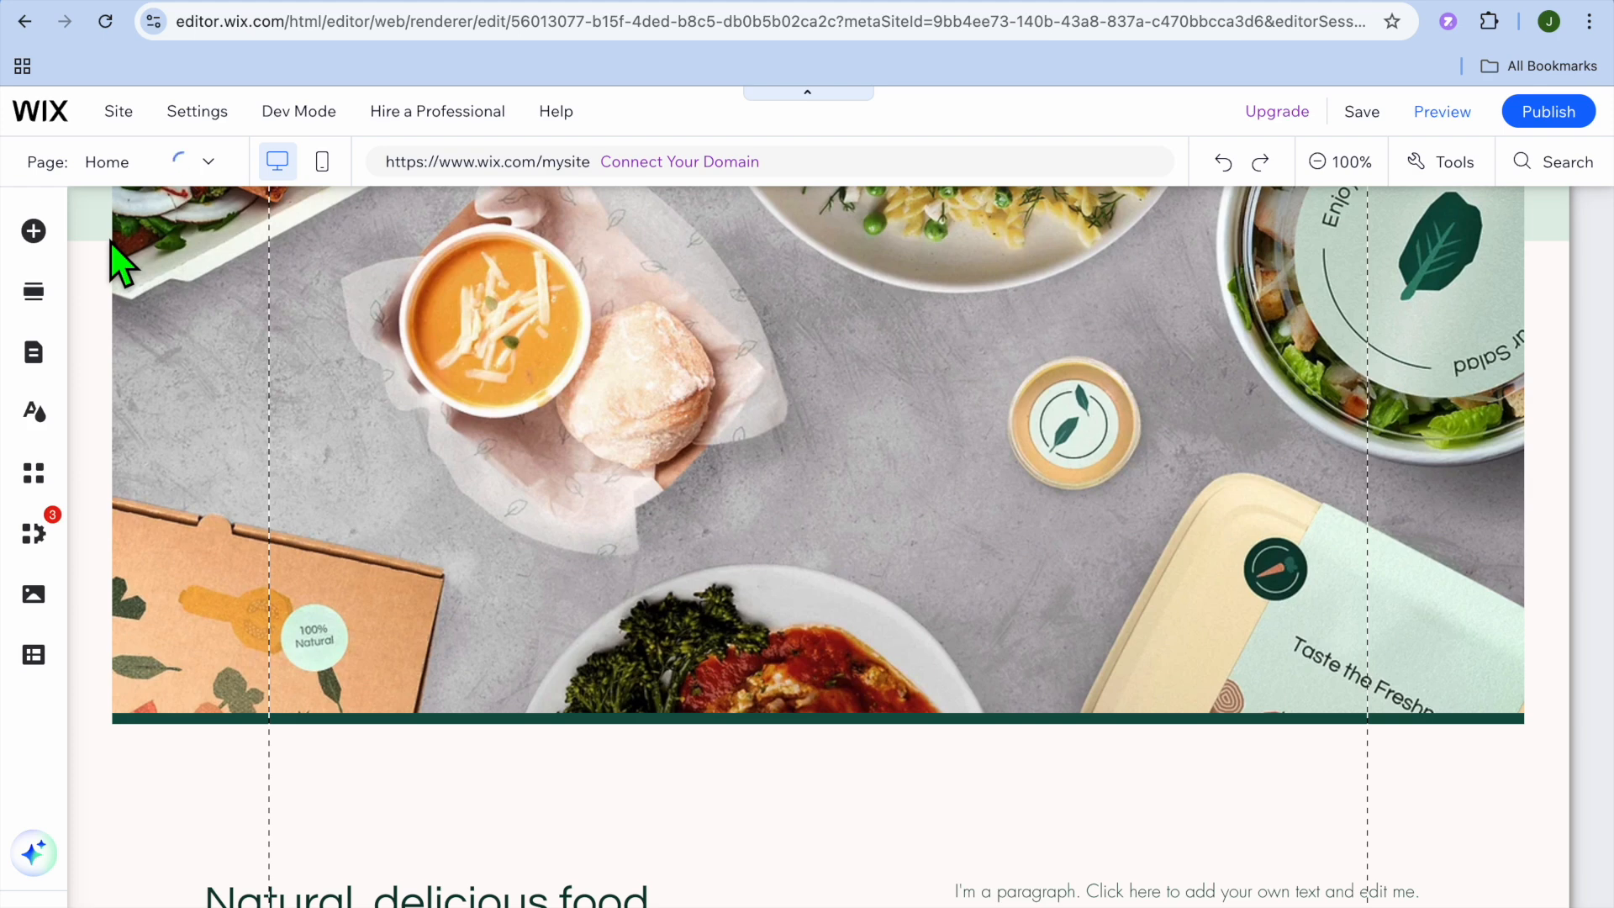
scroll(242, 395, down, 3)
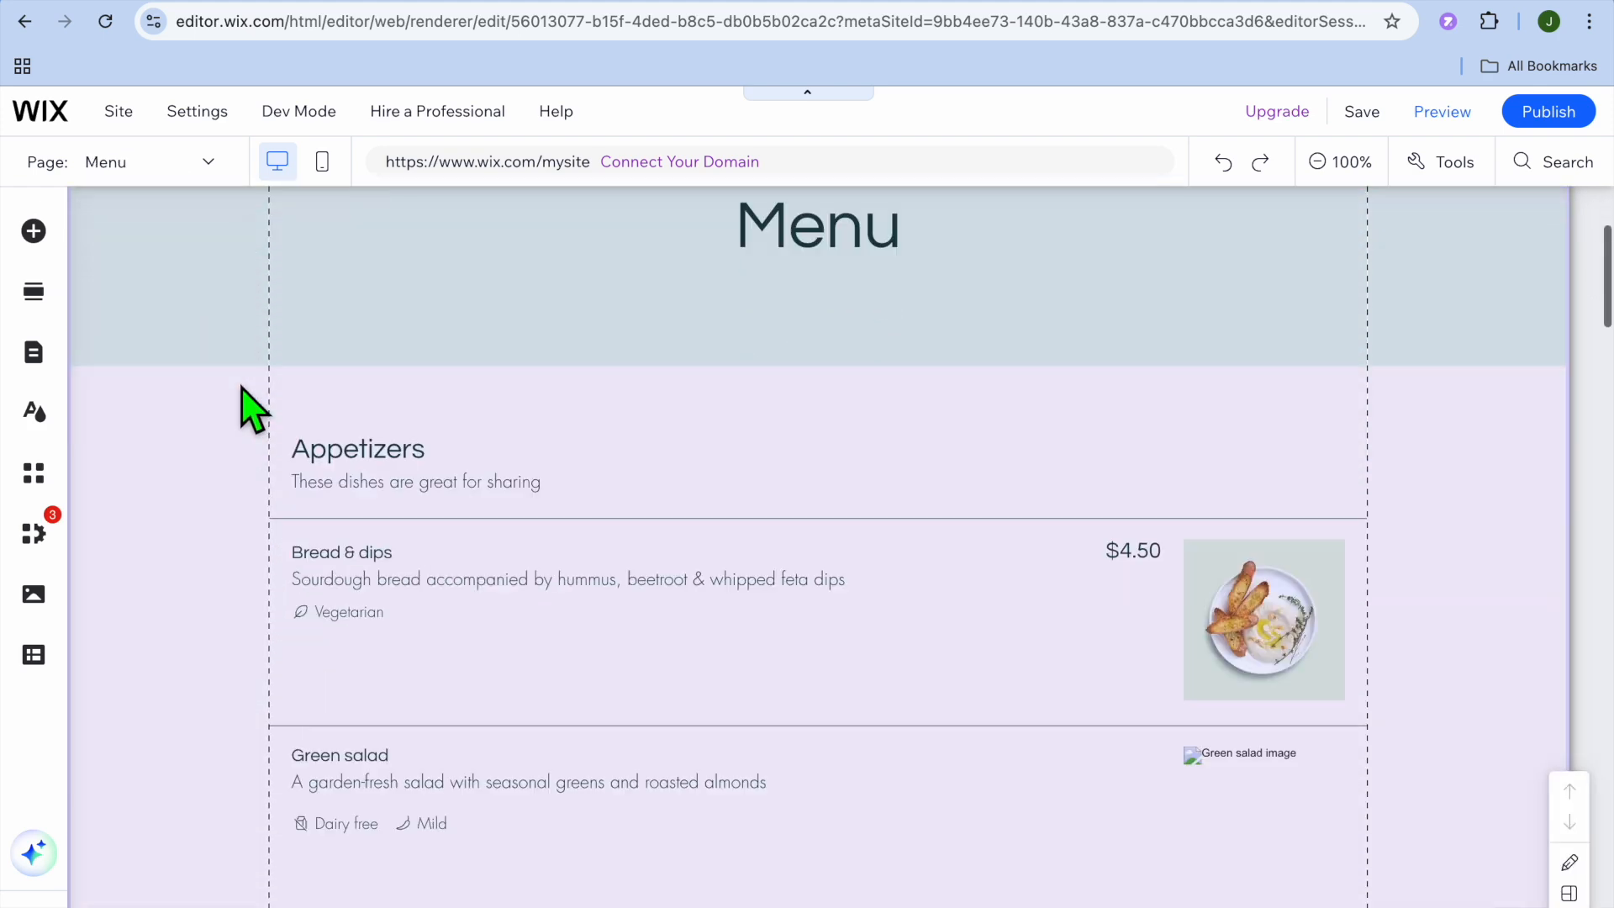
scroll(242, 391, down, 15)
scroll(252, 409, up, 15)
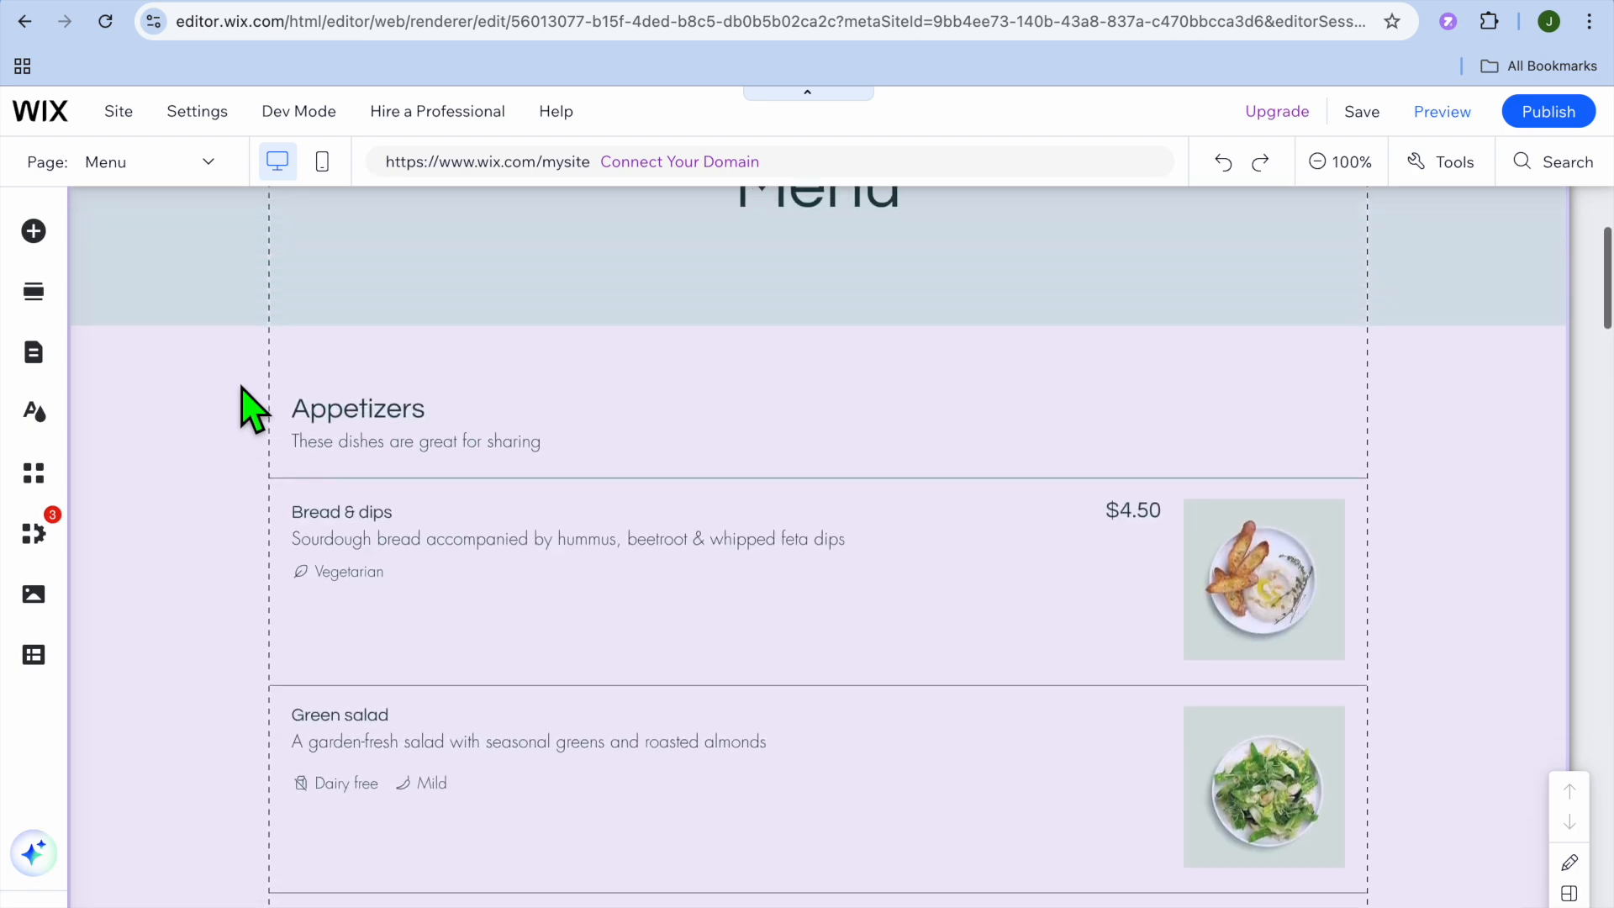
scroll(252, 410, down, 15)
scroll(252, 409, down, 15)
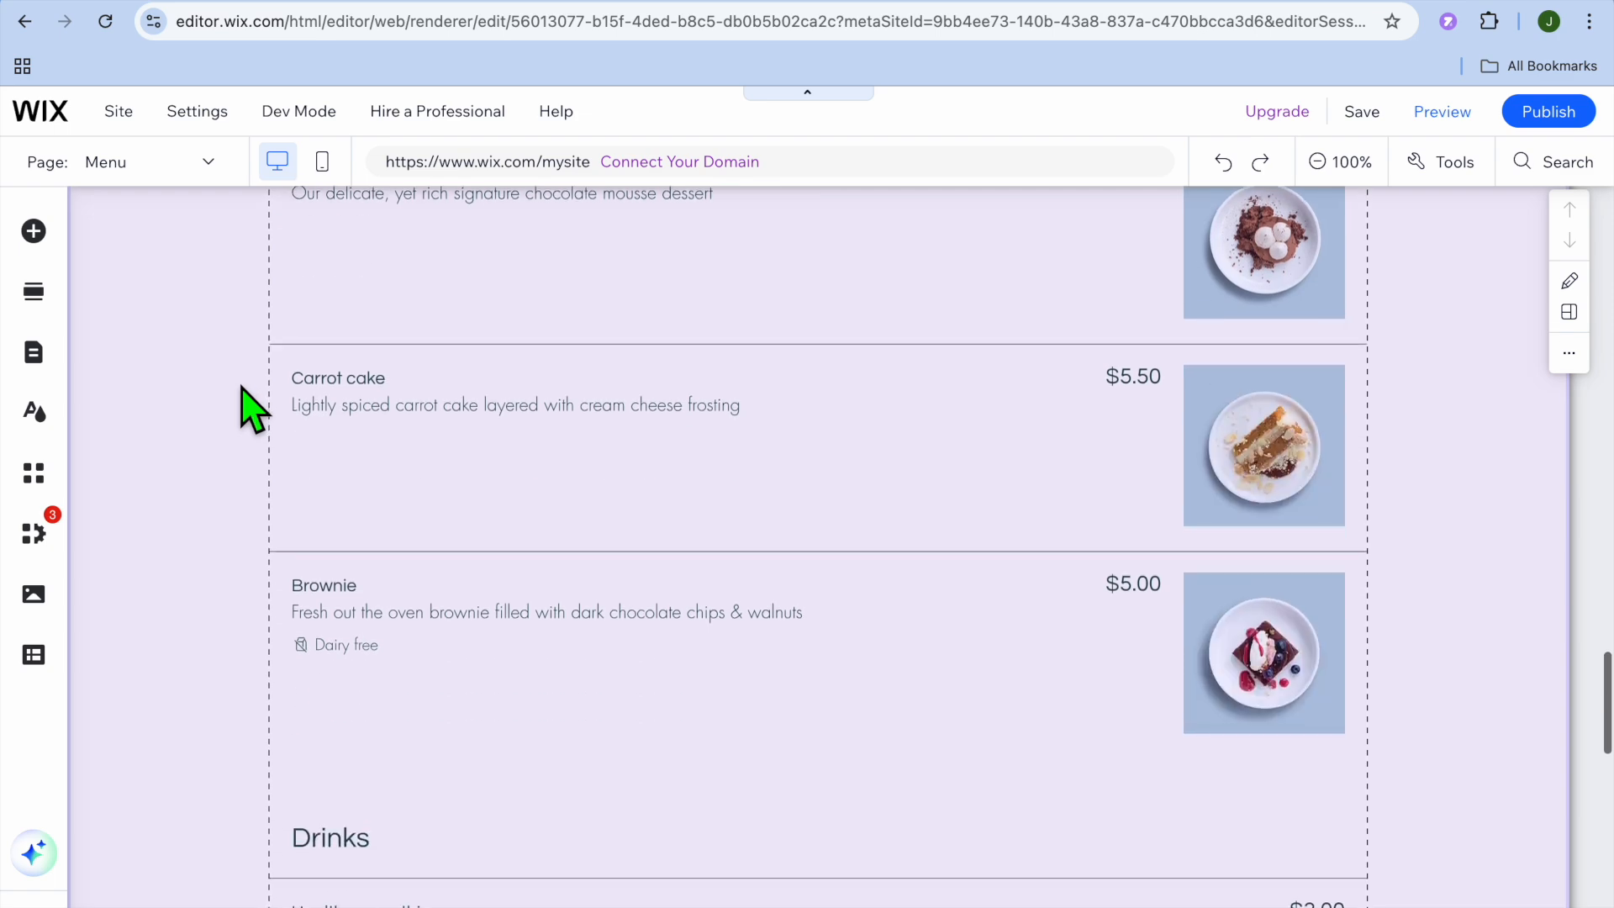
scroll(252, 410, up, 20)
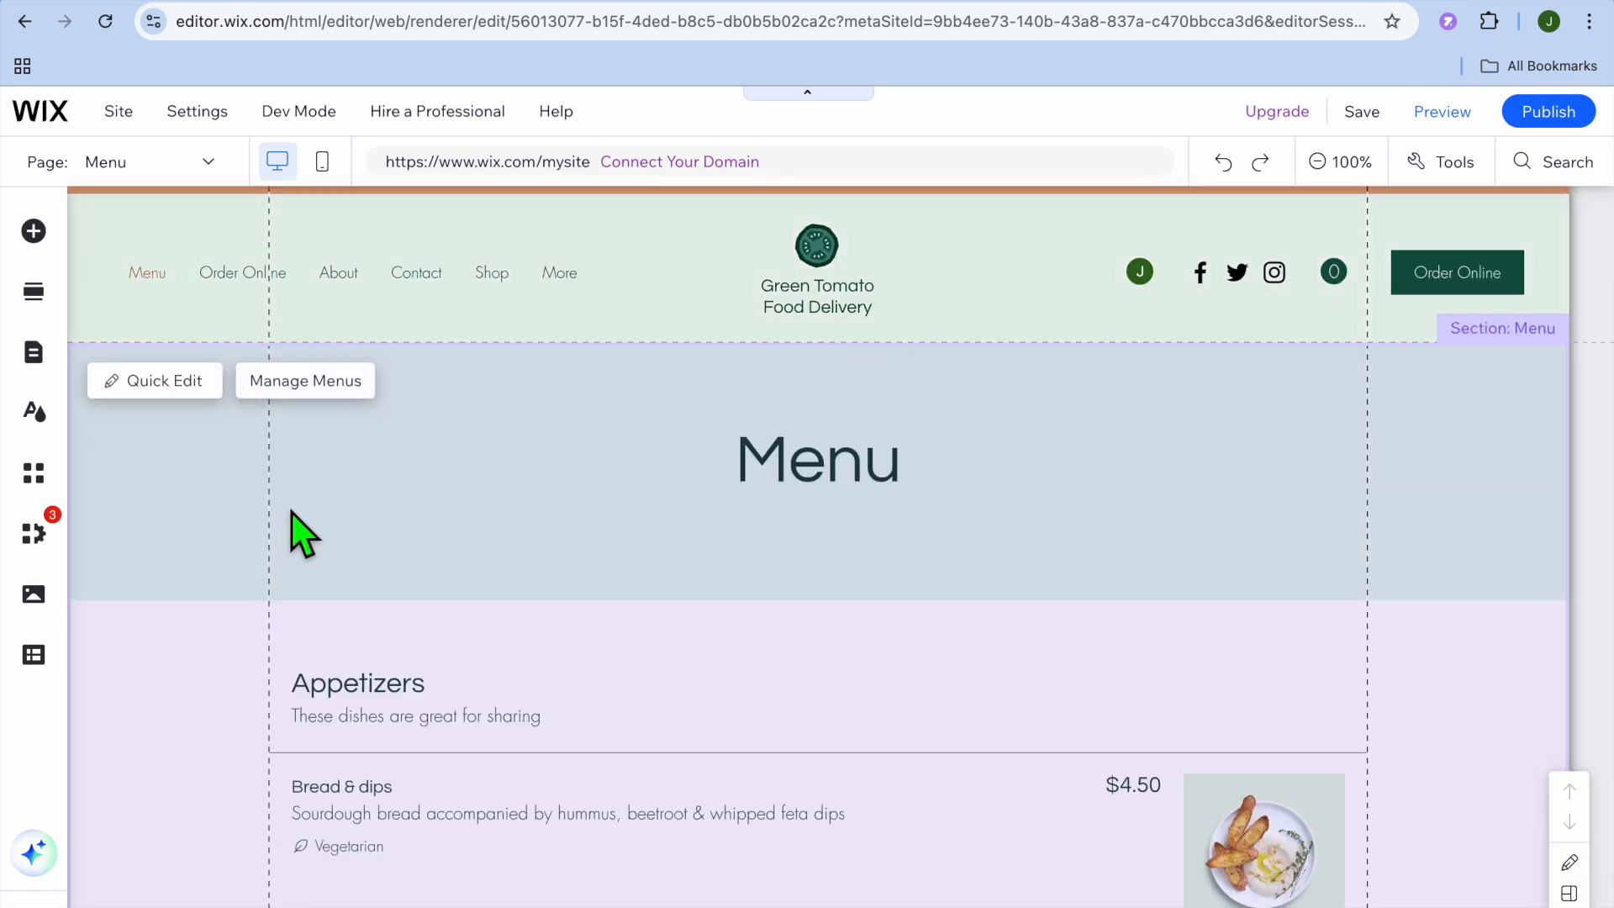
Step: Open menu management from the Menu page and check the Dinner Menu's details without changing them
click(314, 385)
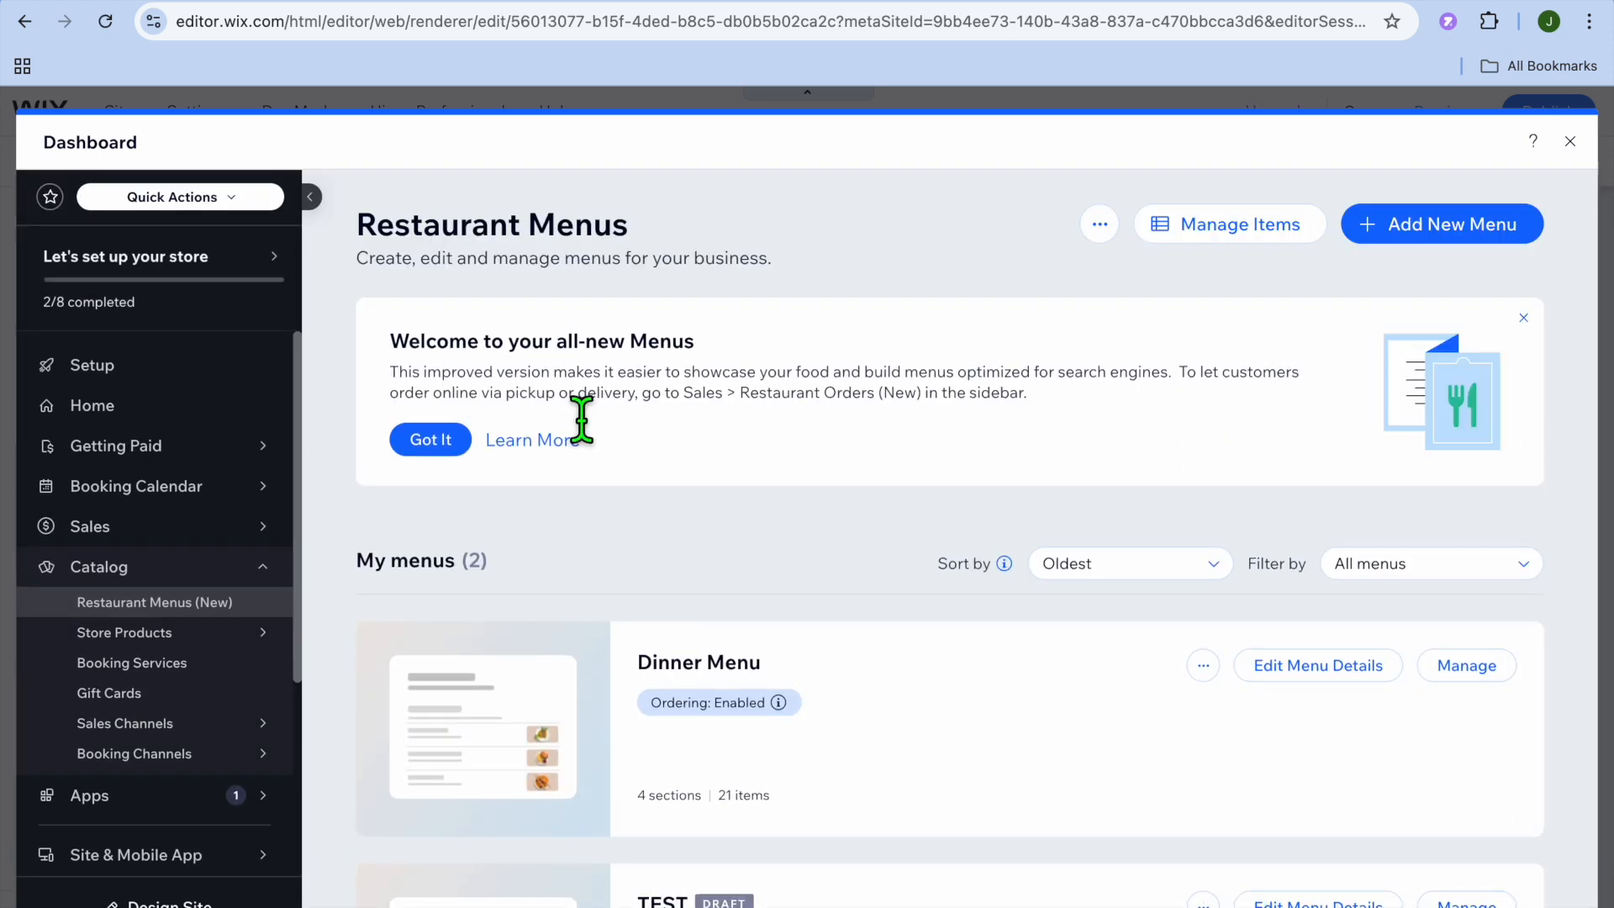
scroll(580, 420, down, 4)
scroll(577, 421, up, 4)
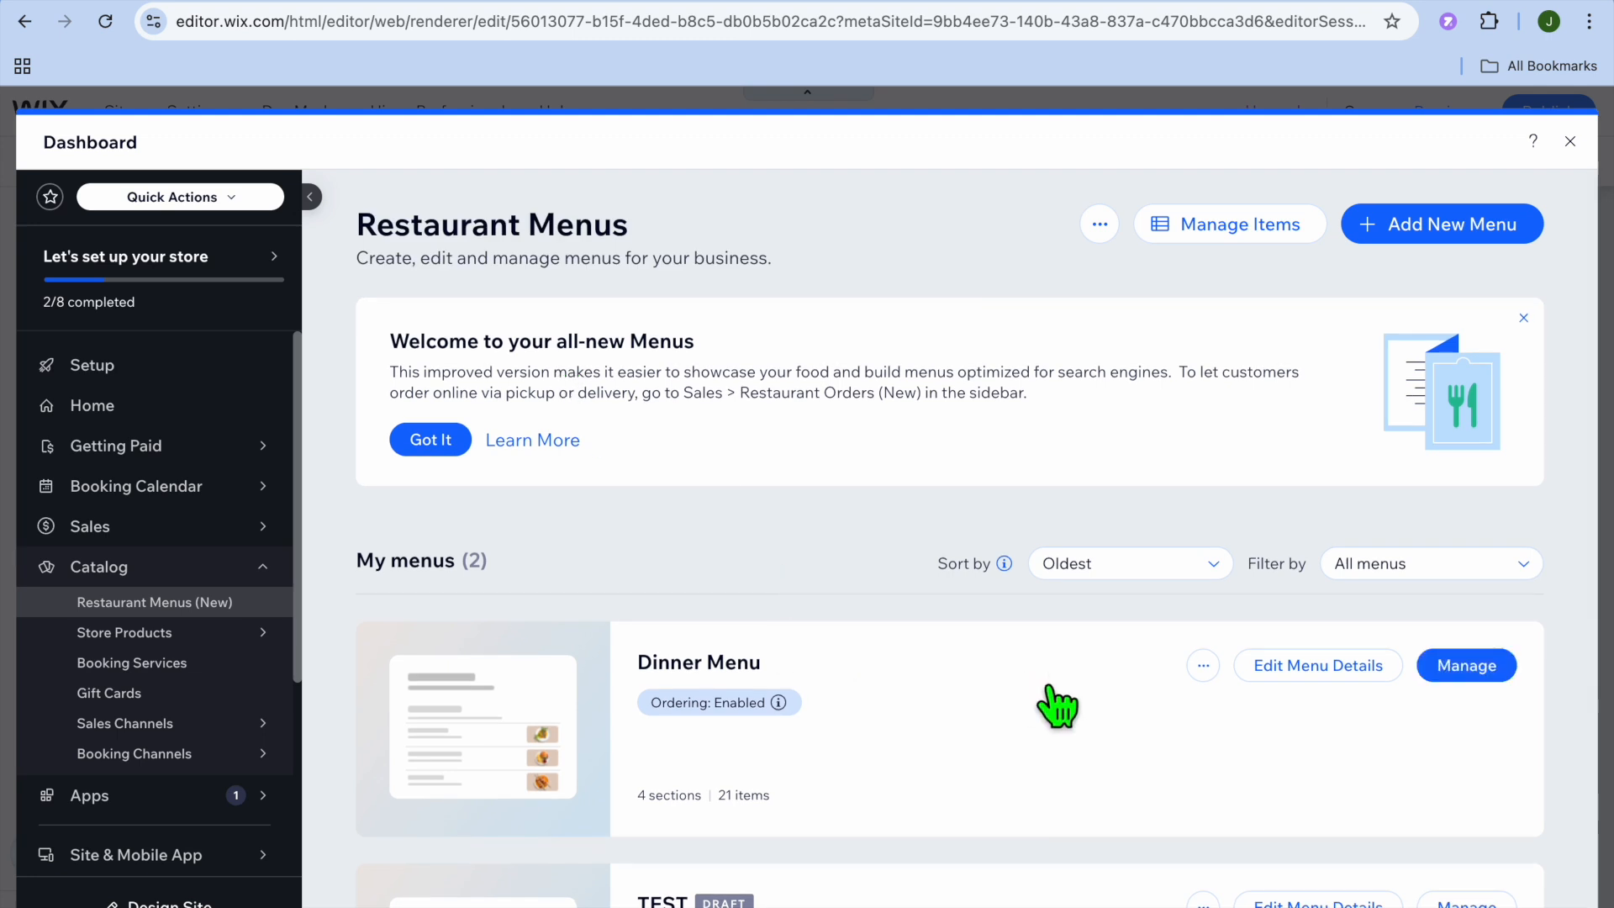
click(1333, 669)
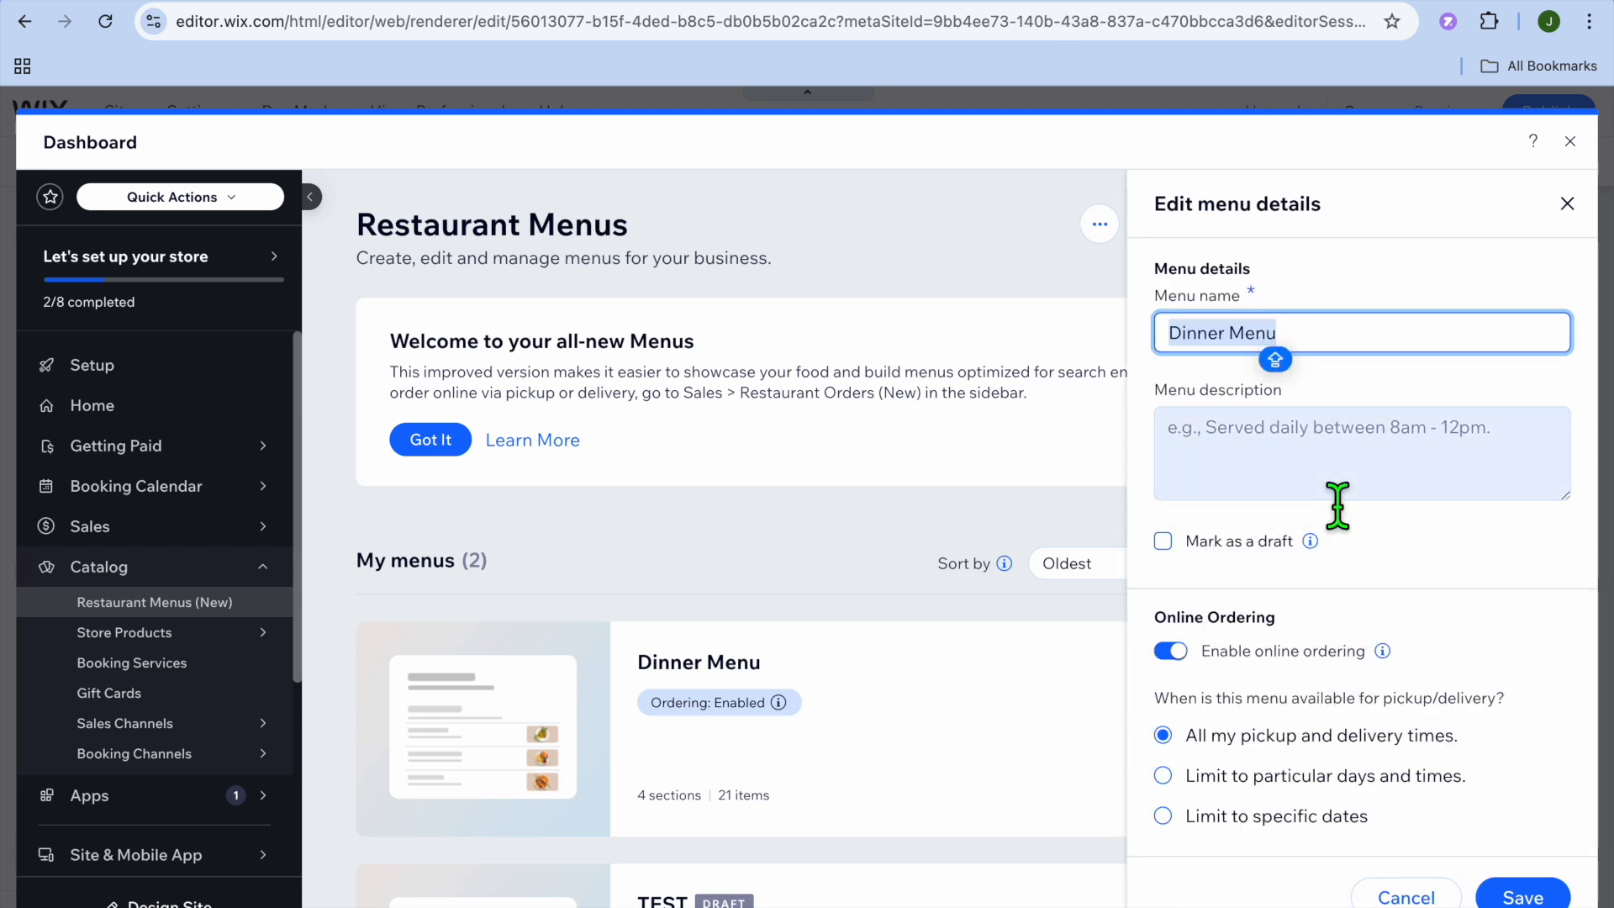
click(1567, 205)
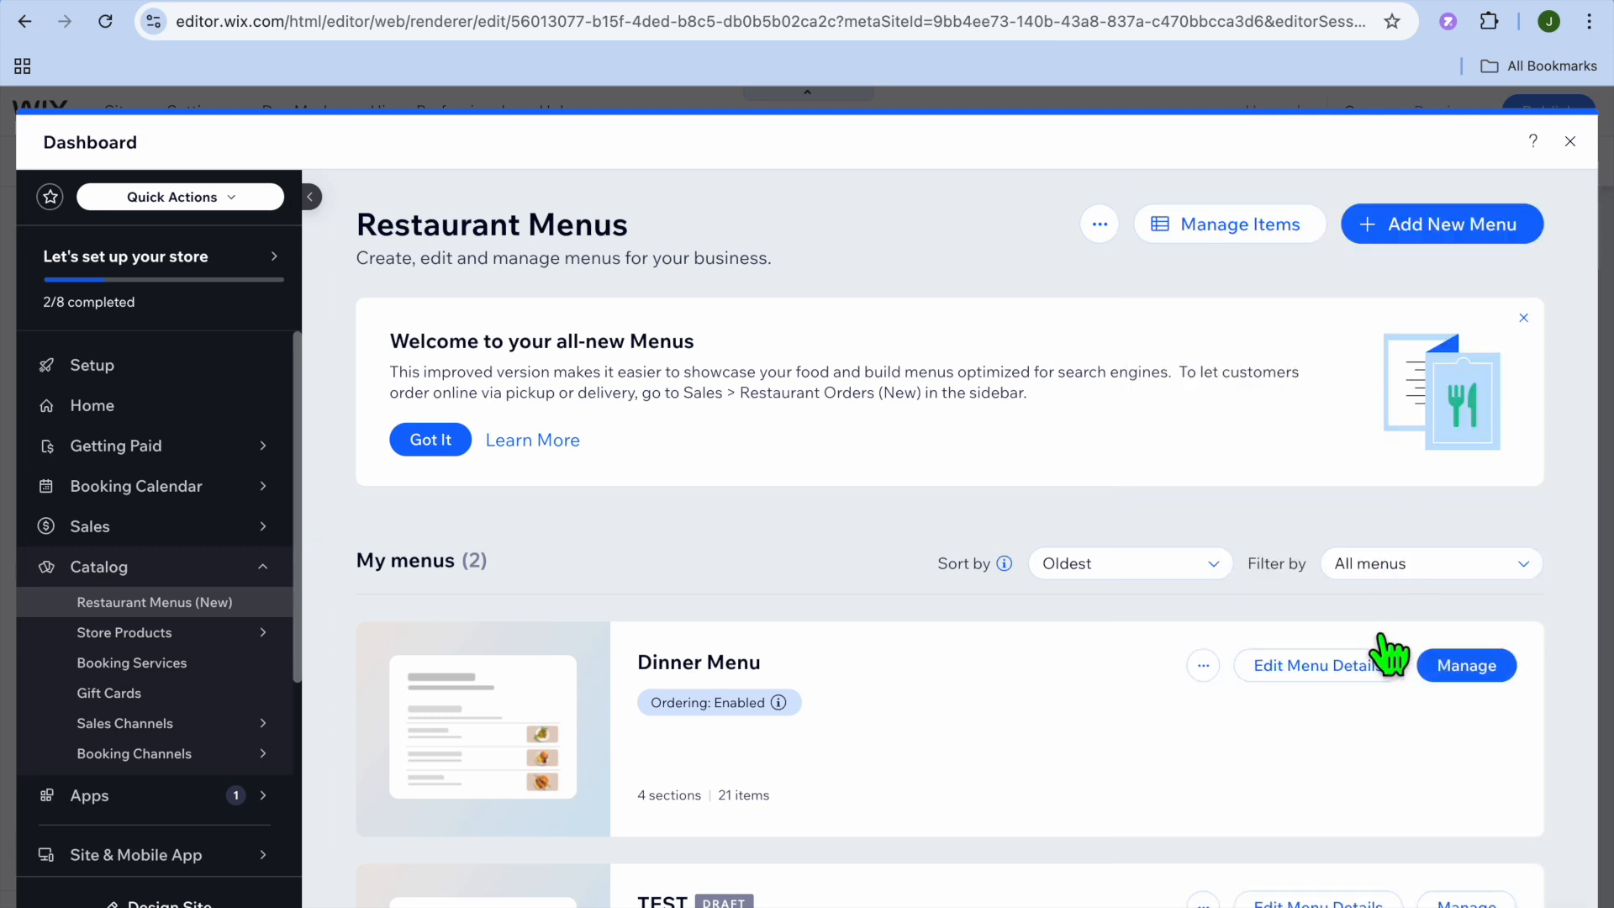
Step: Open the Dinner Menu to view its sections and items, and close the dashboard to return to the Menu page
click(677, 799)
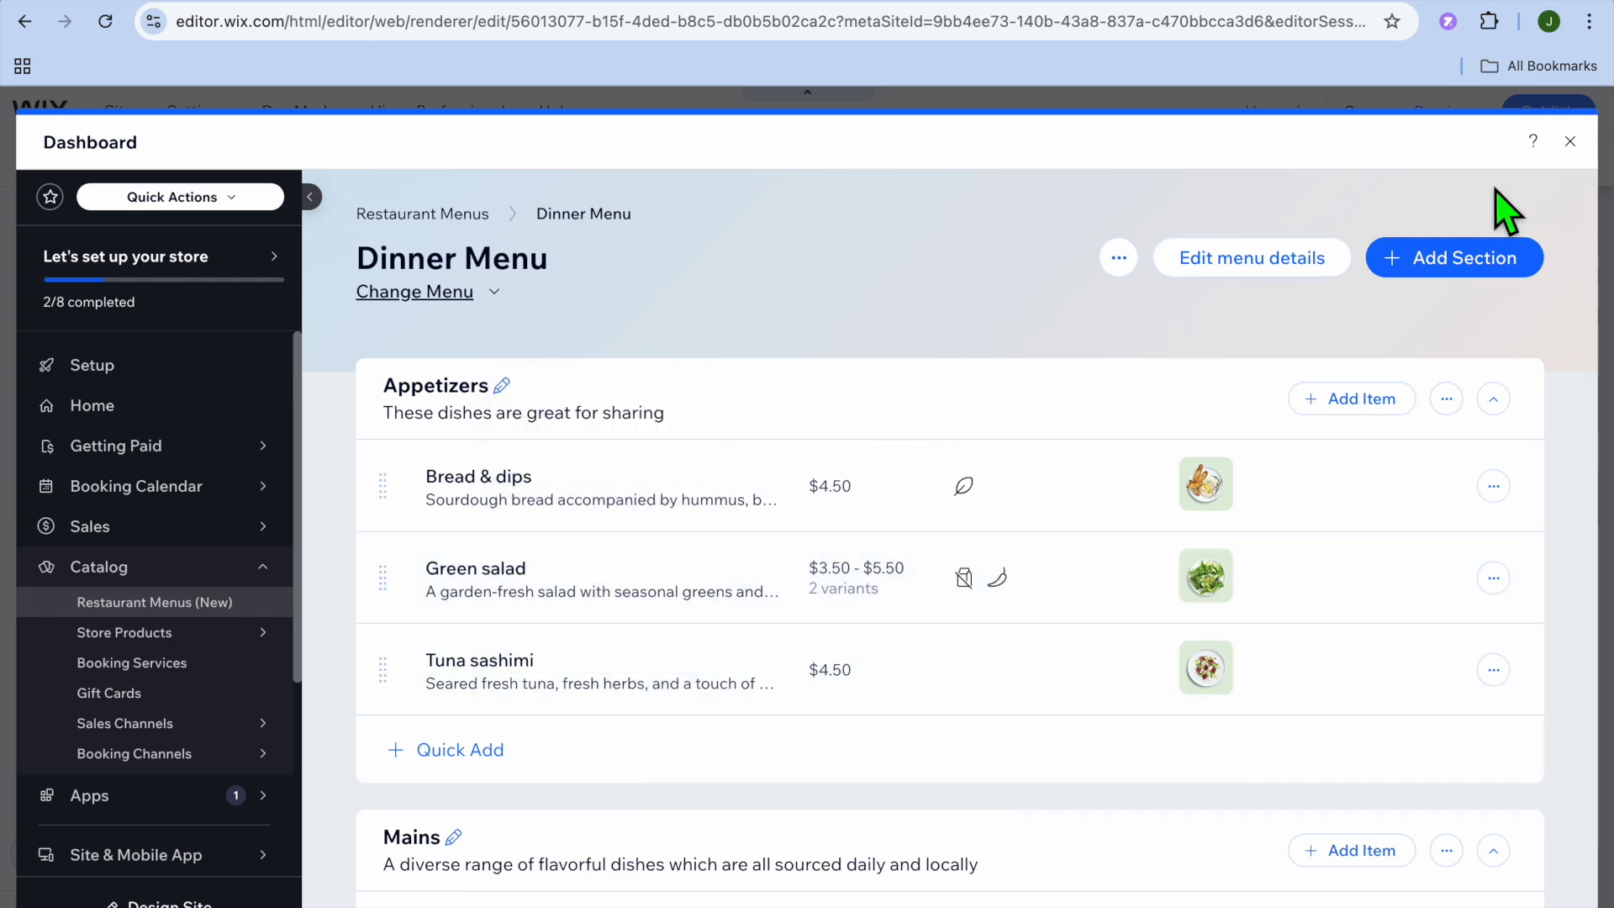
click(1569, 141)
click(1575, 156)
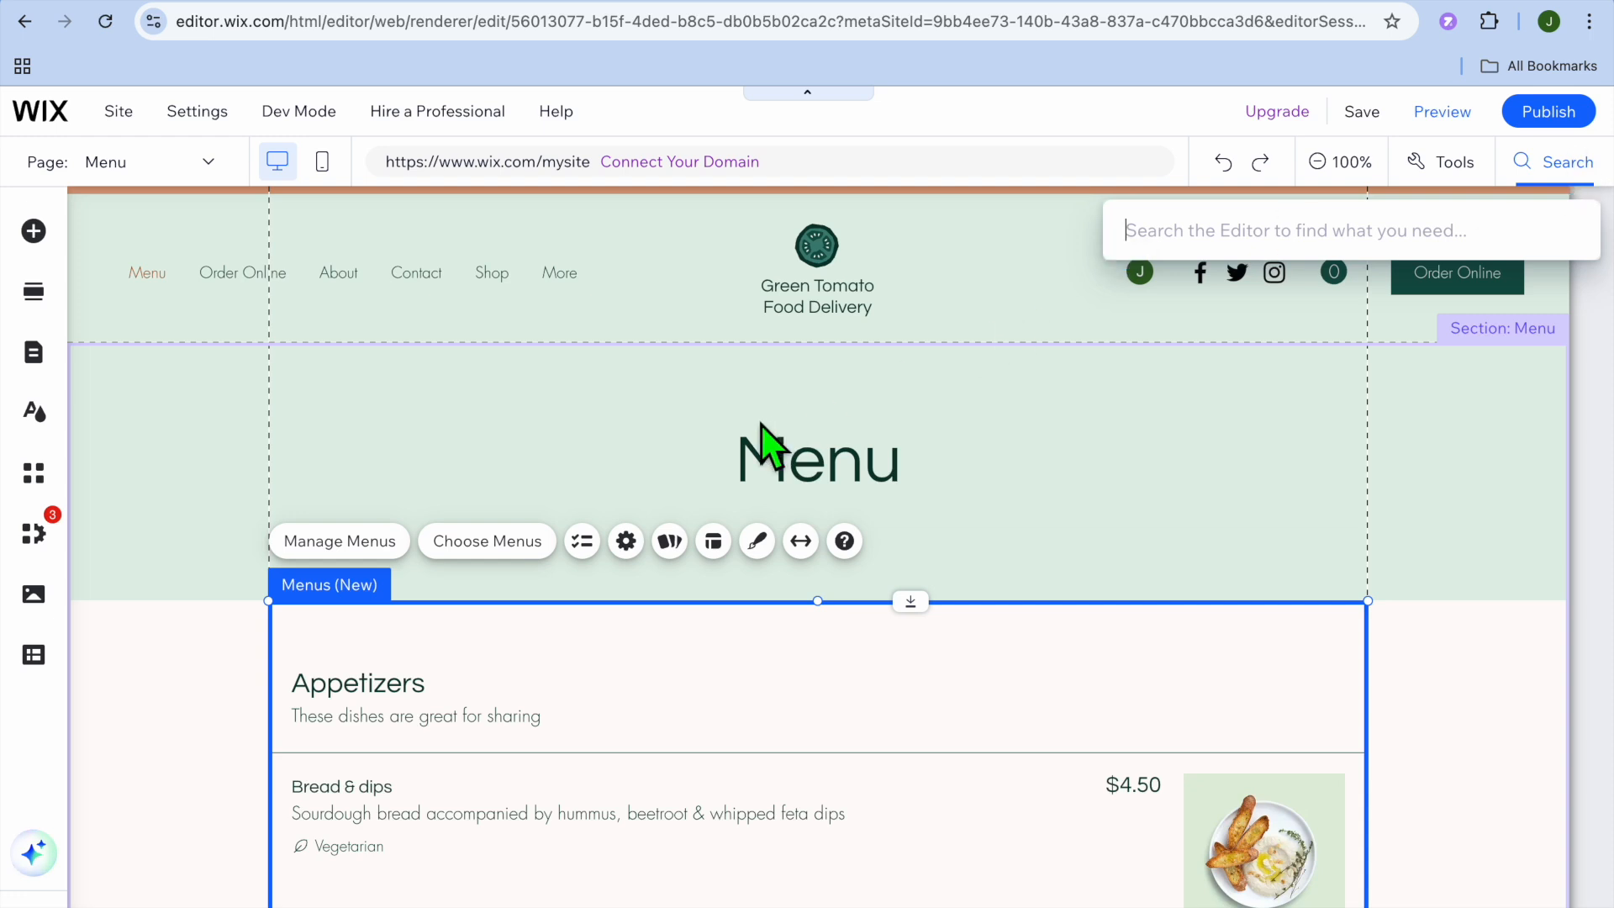
key(Caps_Lock)
Step: Switch to the Order Tracking Page and review its status and dispatch details down to the footer
click(195, 166)
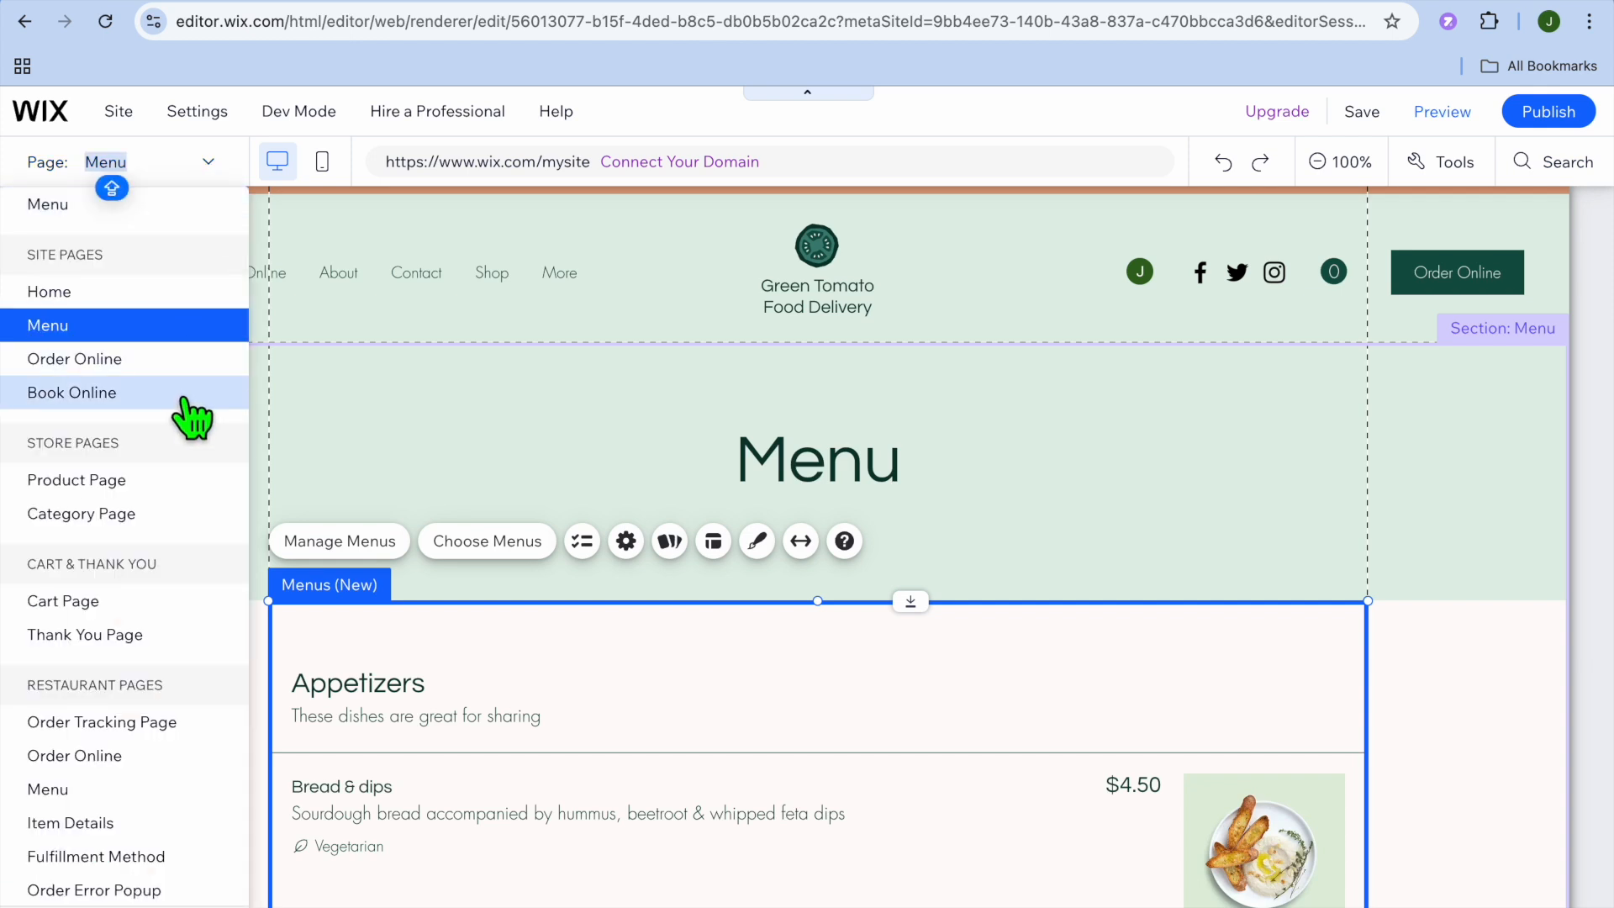
click(145, 725)
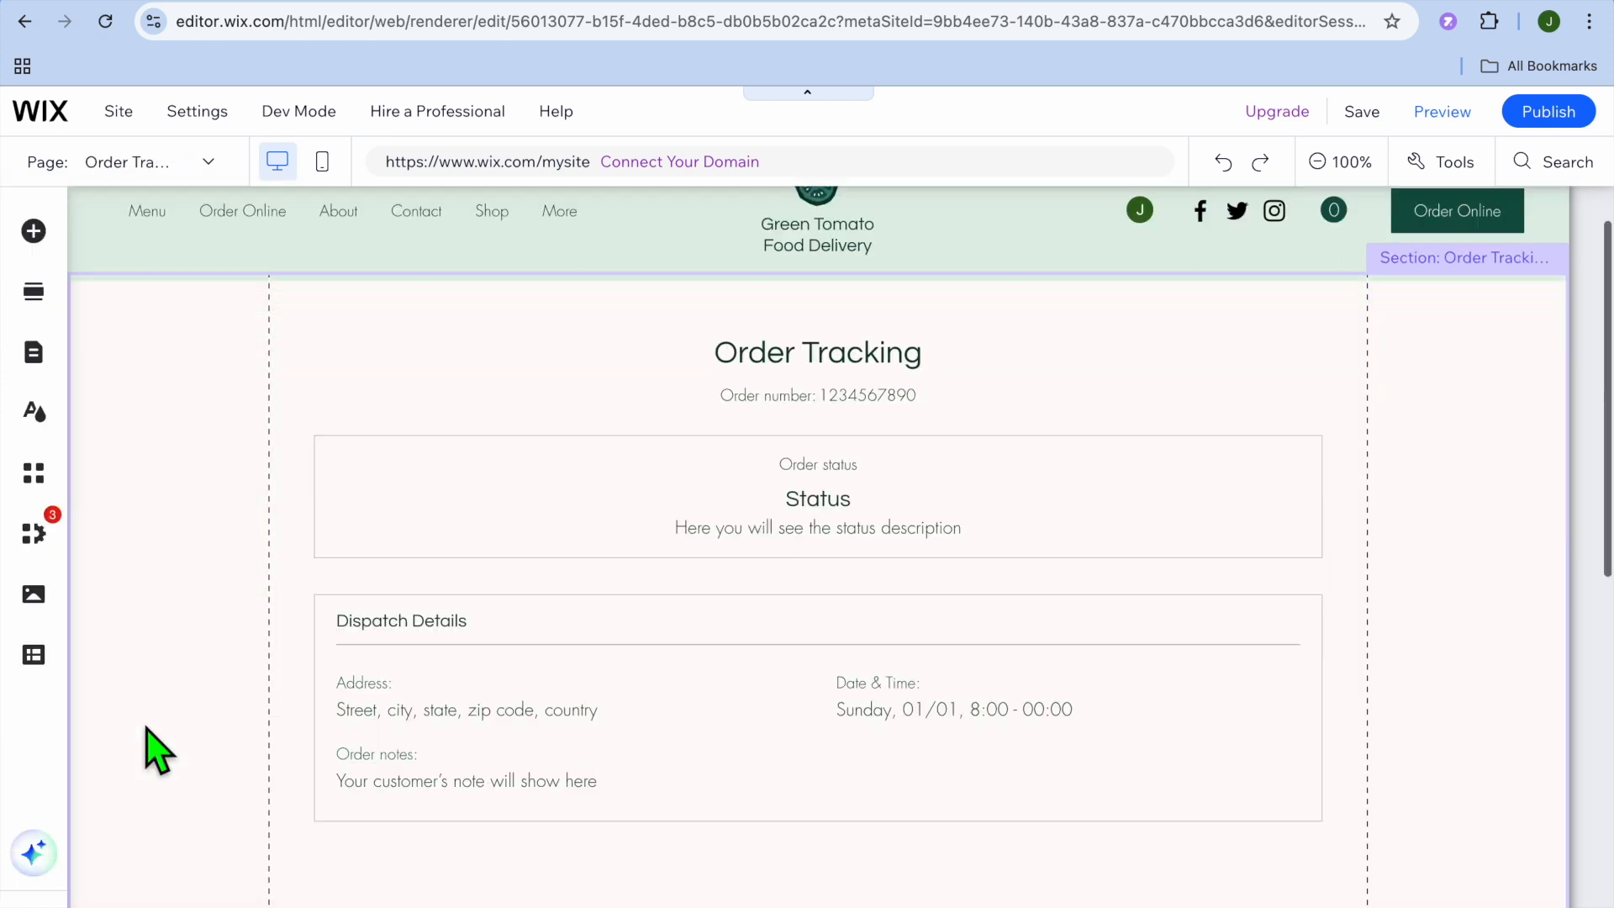
scroll(147, 729, down, 5)
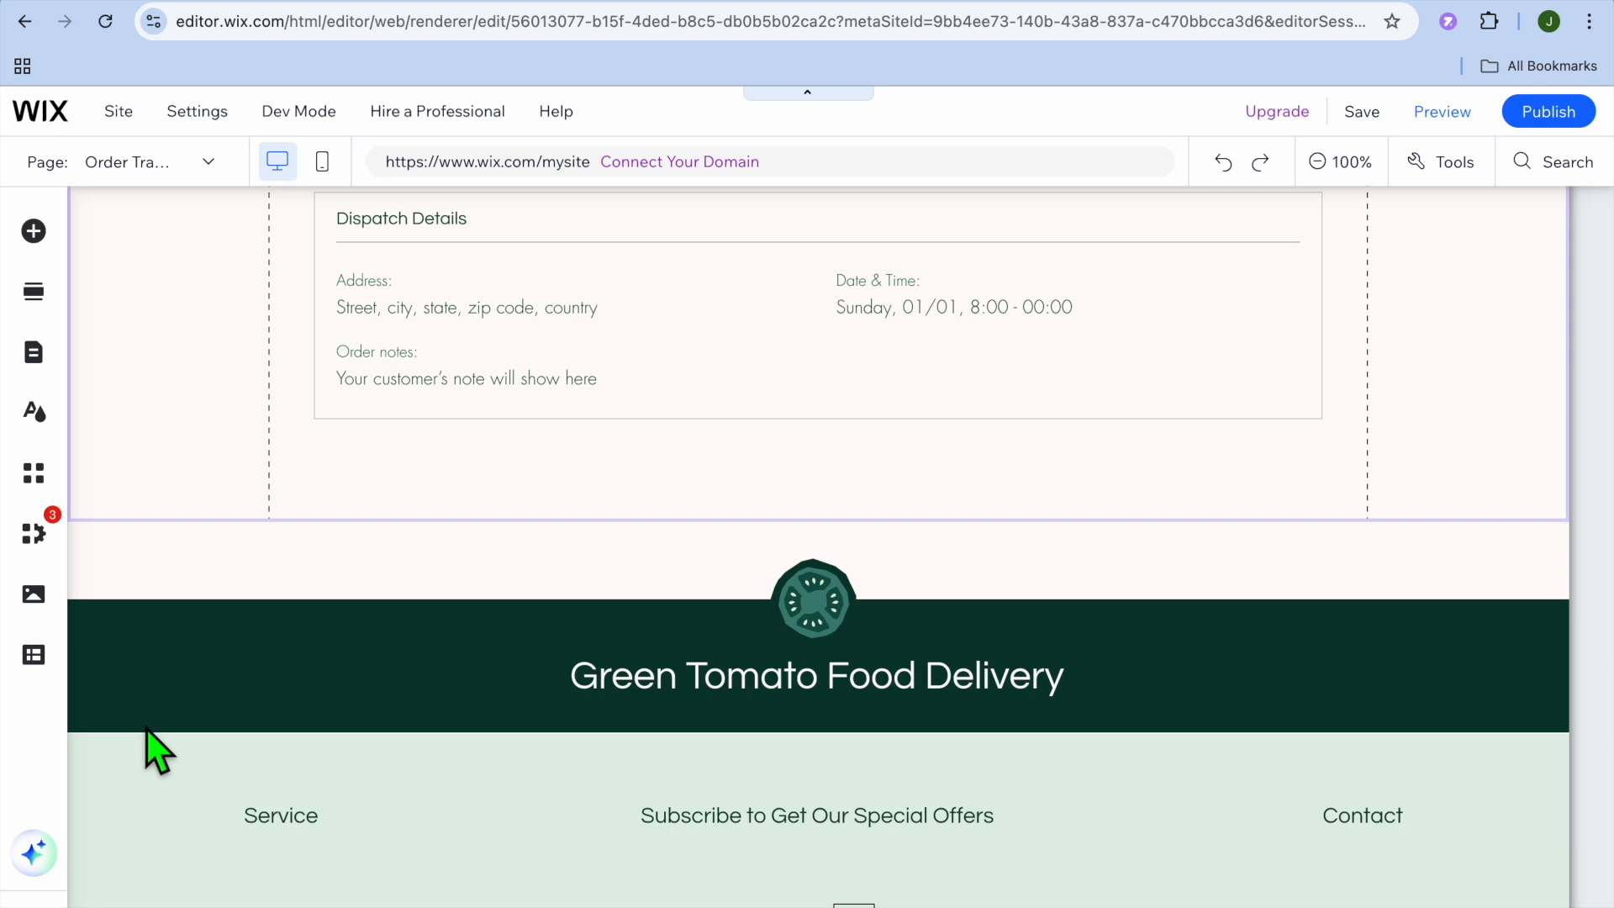
scroll(156, 750, up, 5)
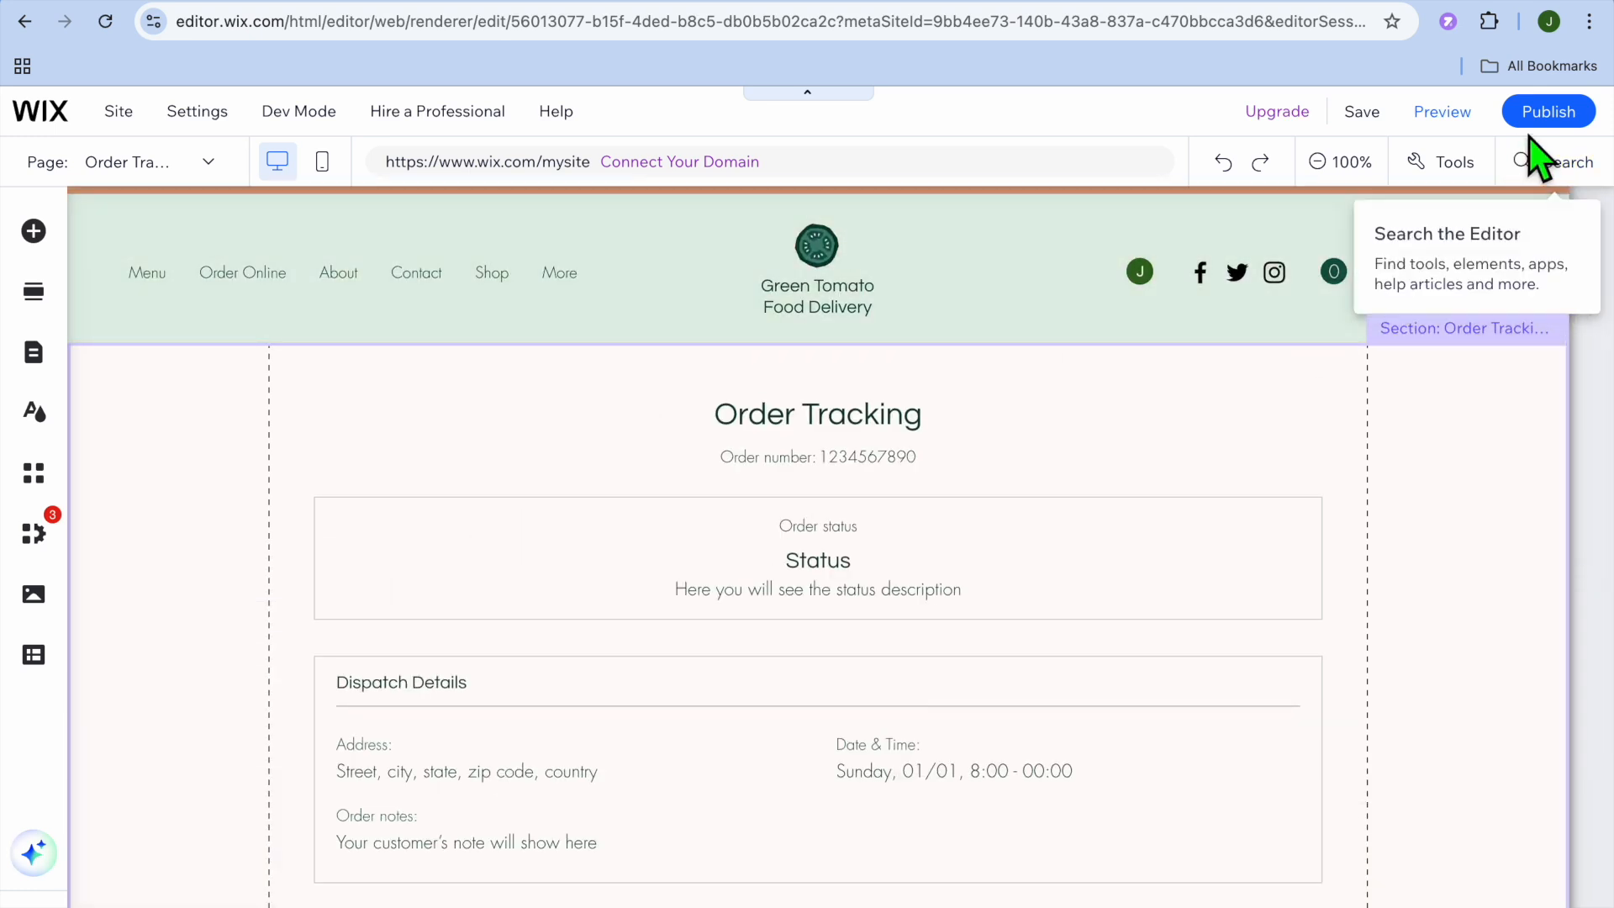
Step: Preview the site and look over the Order Tracking page from header to footer
click(1436, 113)
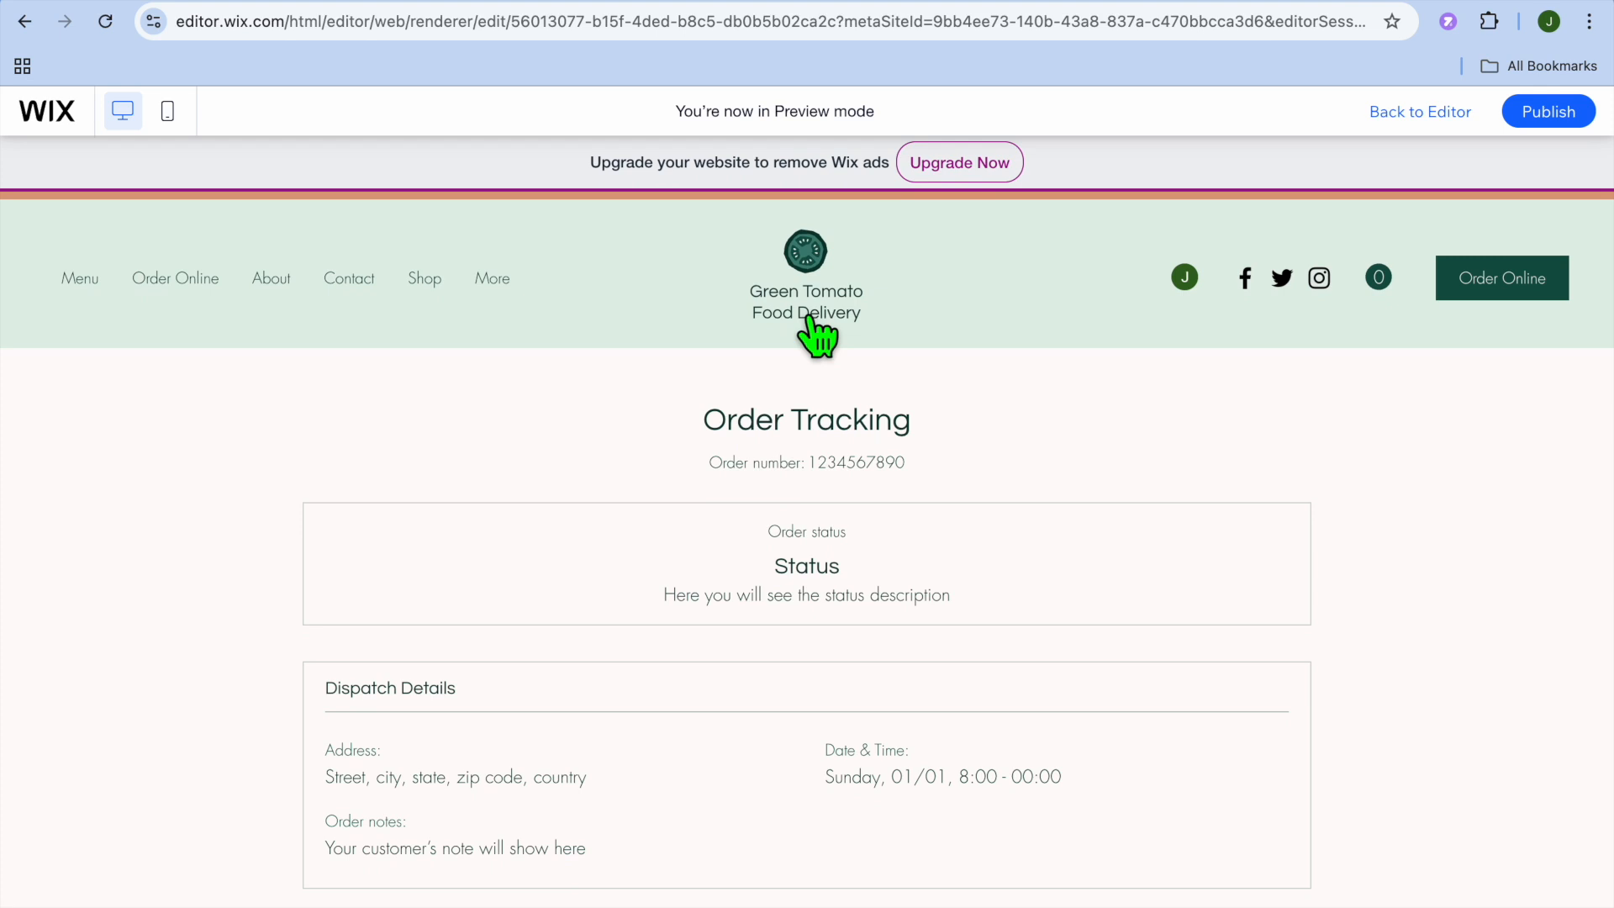
scroll(801, 635, down, 6)
scroll(803, 620, down, 3)
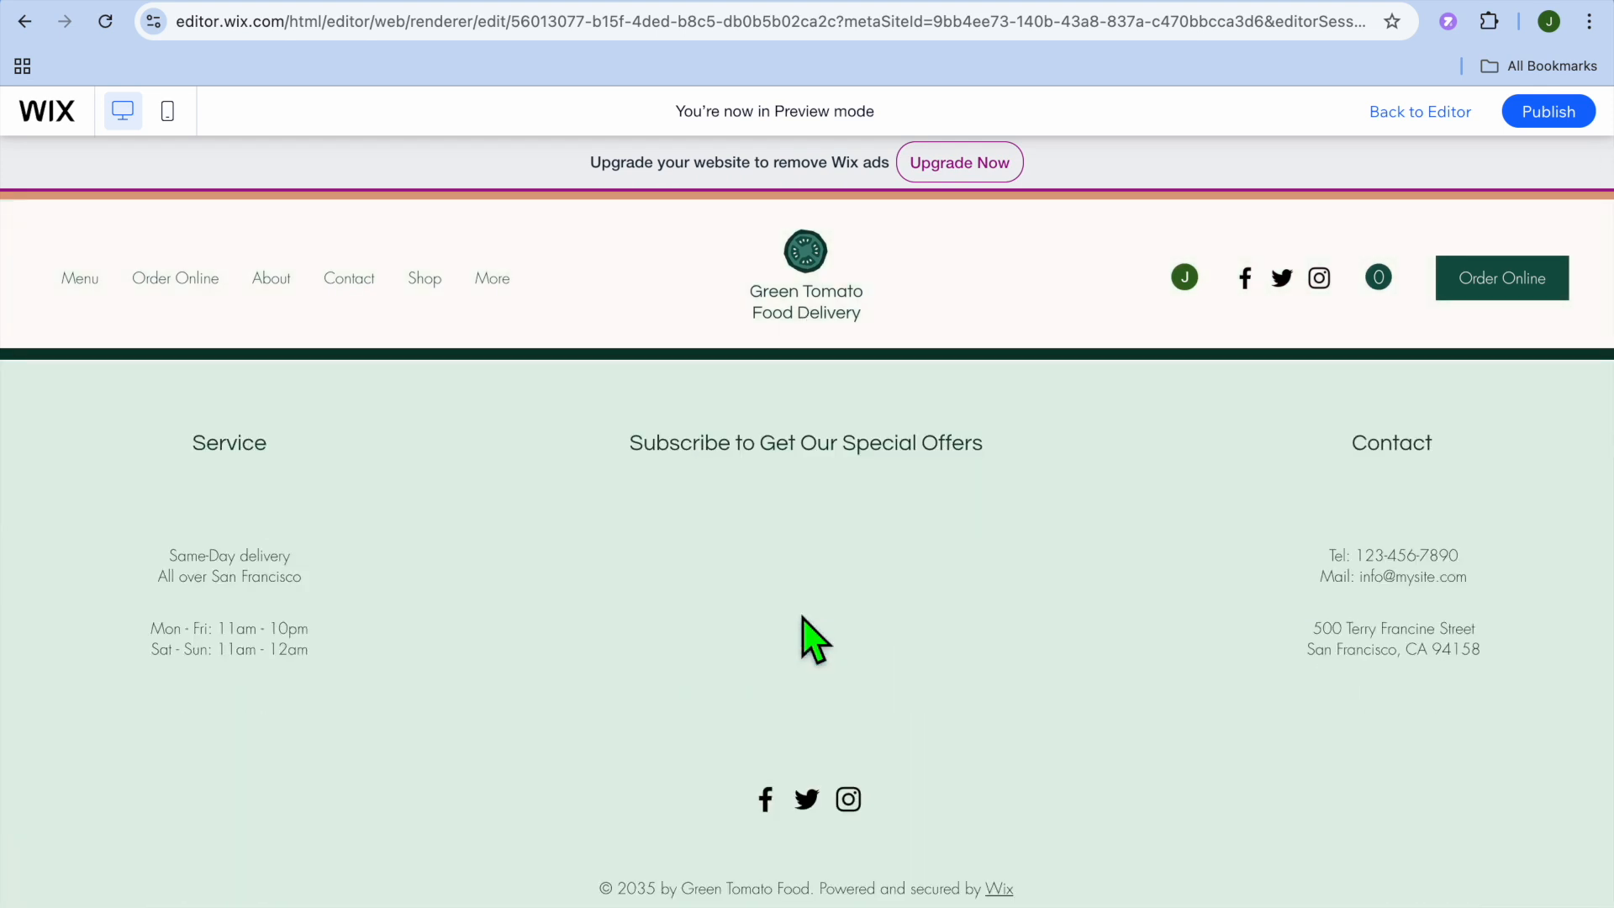
scroll(811, 639, up, 10)
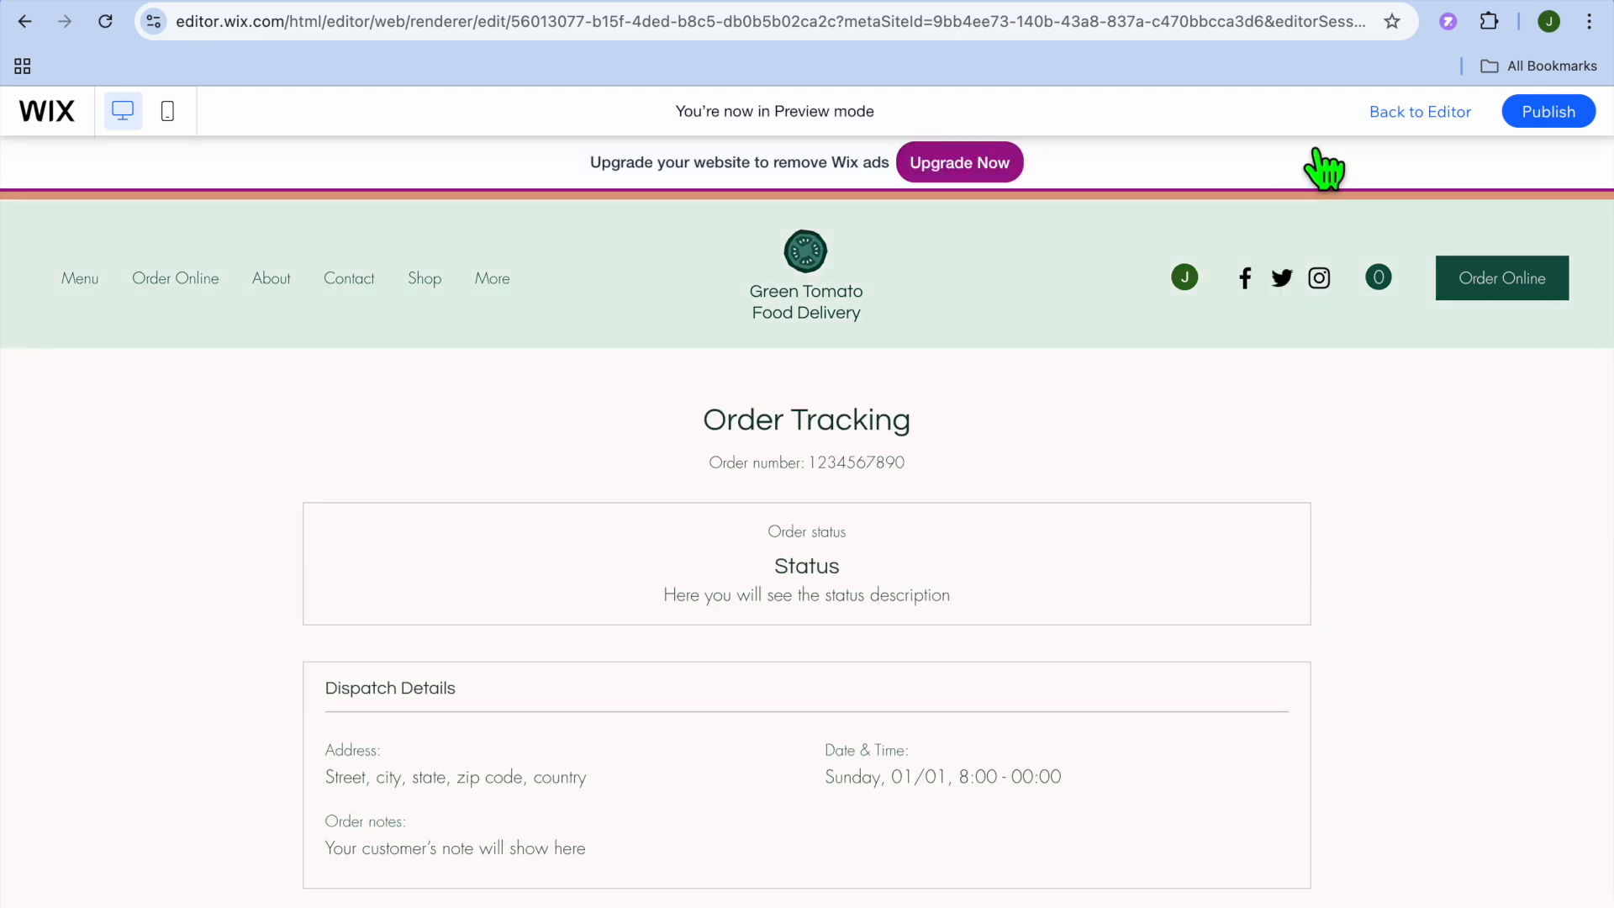